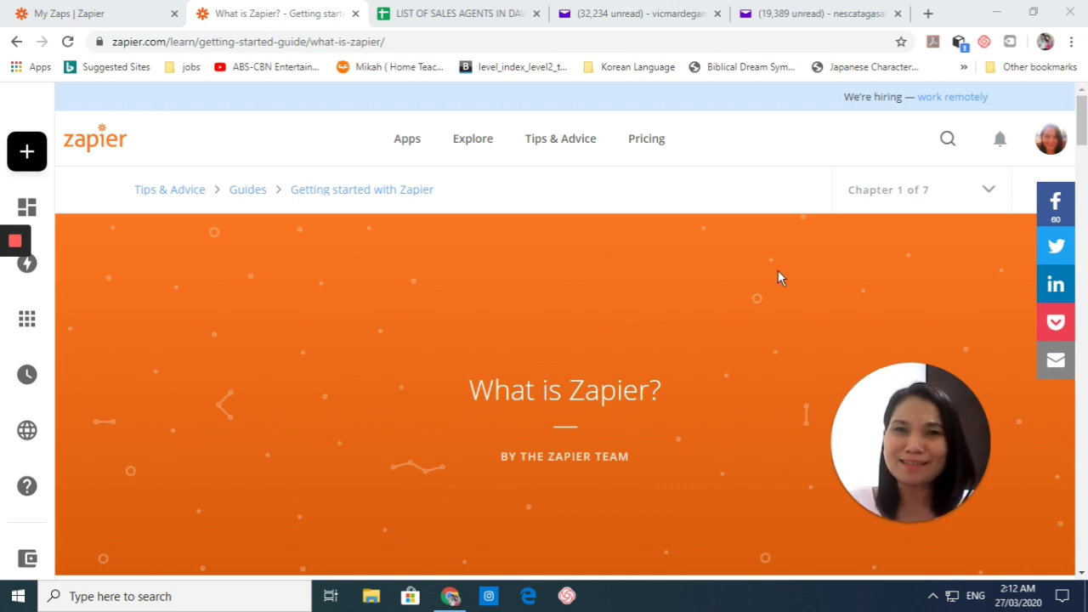
Step: Scroll down the guide from its banner to the 'What is Zapier?' explanation of app automation
{"action": "scroll", "coordinate": [702, 430], "scroll_direction": "down", "scroll_amount": 10}
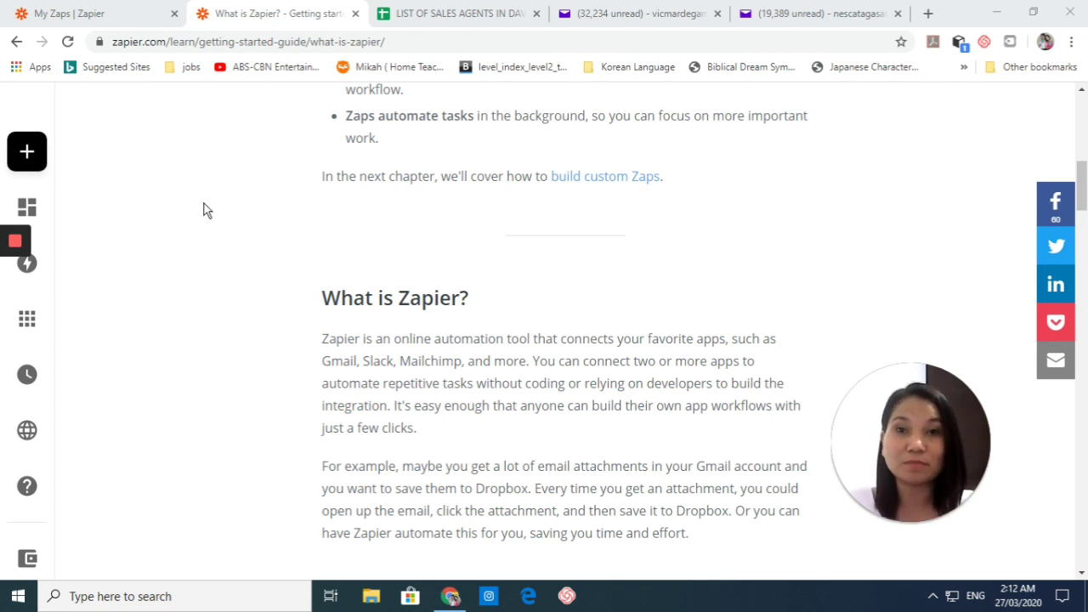
Step: Scroll through the guide's examples, common terms and 'Create a Zapier account' sign-up sections
{"action": "scroll", "coordinate": [460, 408], "scroll_direction": "down", "scroll_amount": 5}
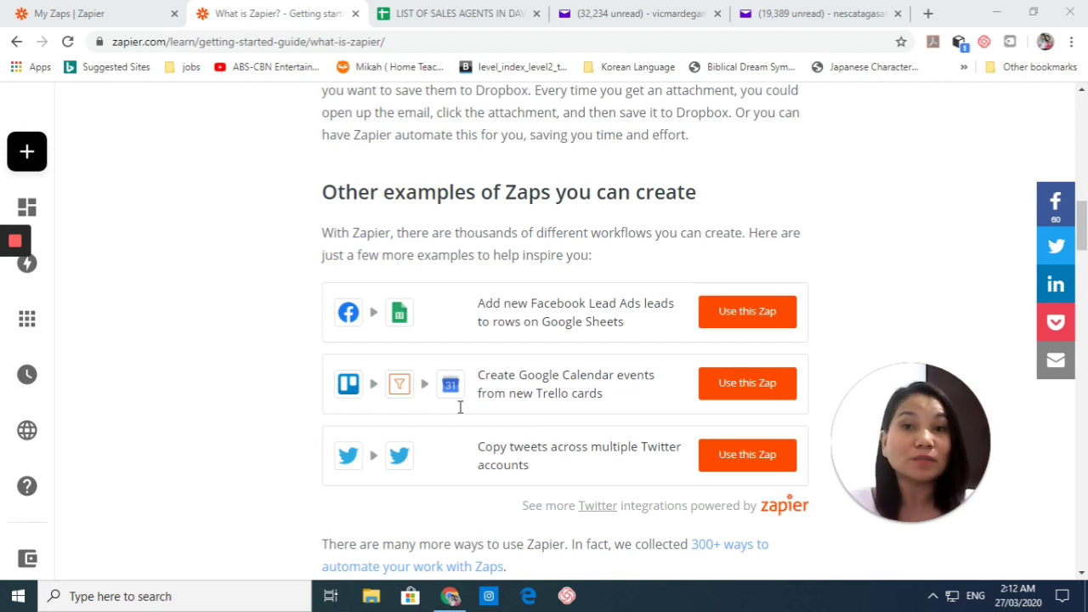
{"action": "scroll", "coordinate": [460, 408], "scroll_direction": "down", "scroll_amount": 7}
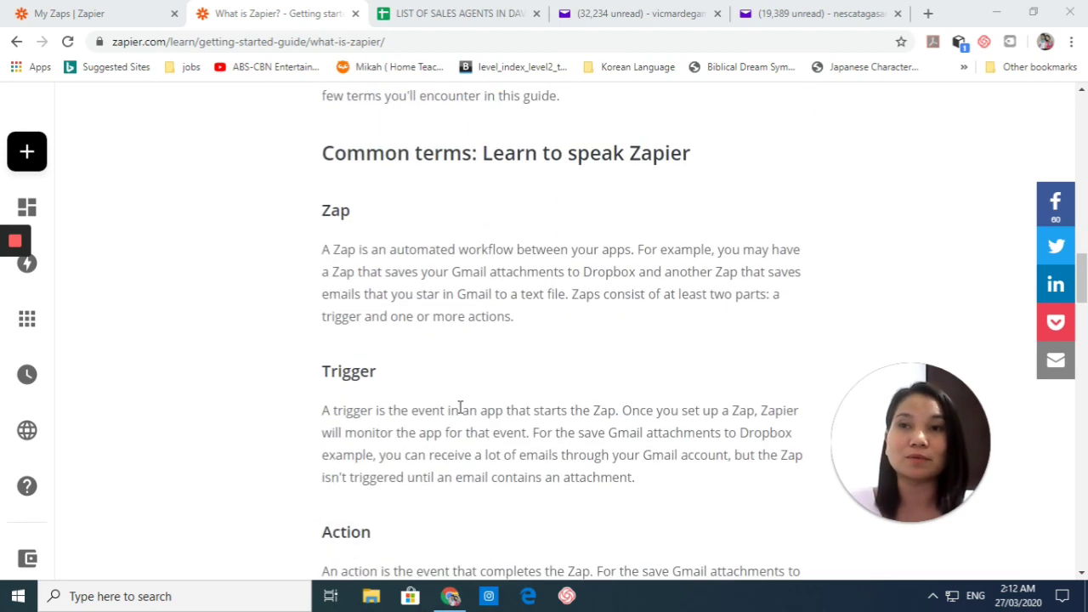
{"action": "scroll", "coordinate": [465, 405], "scroll_direction": "down", "scroll_amount": 2}
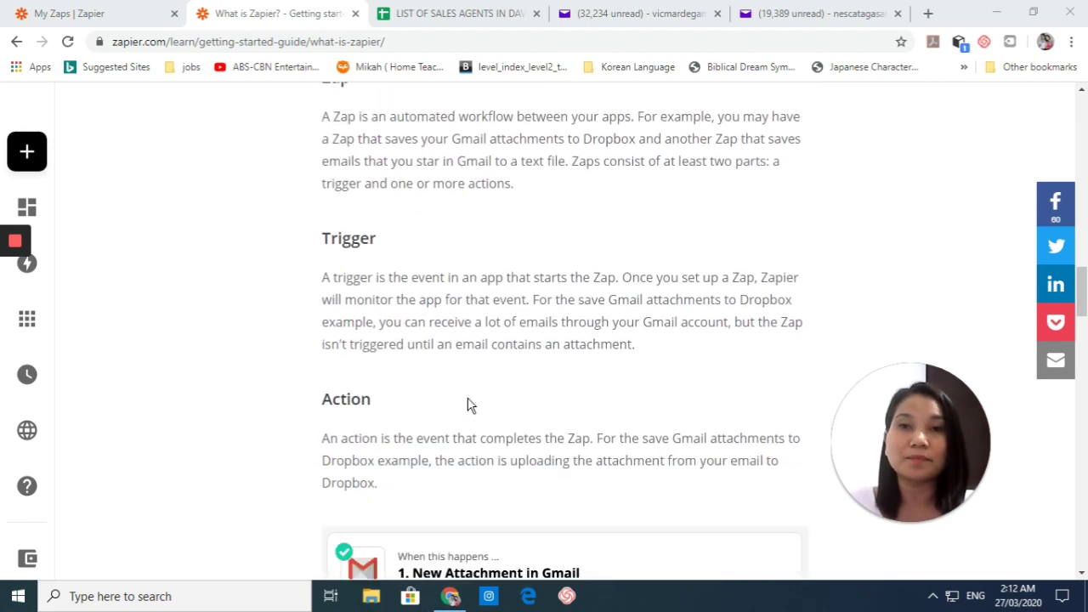
{"action": "scroll", "coordinate": [466, 405], "scroll_direction": "up", "scroll_amount": 2}
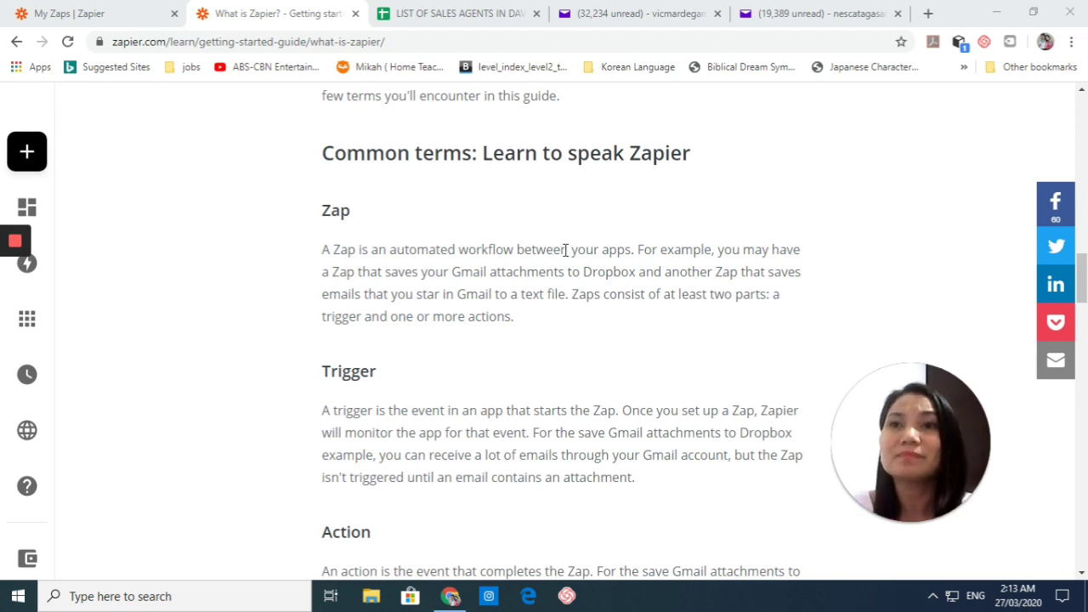
{"action": "scroll", "coordinate": [584, 278], "scroll_direction": "down", "scroll_amount": 7}
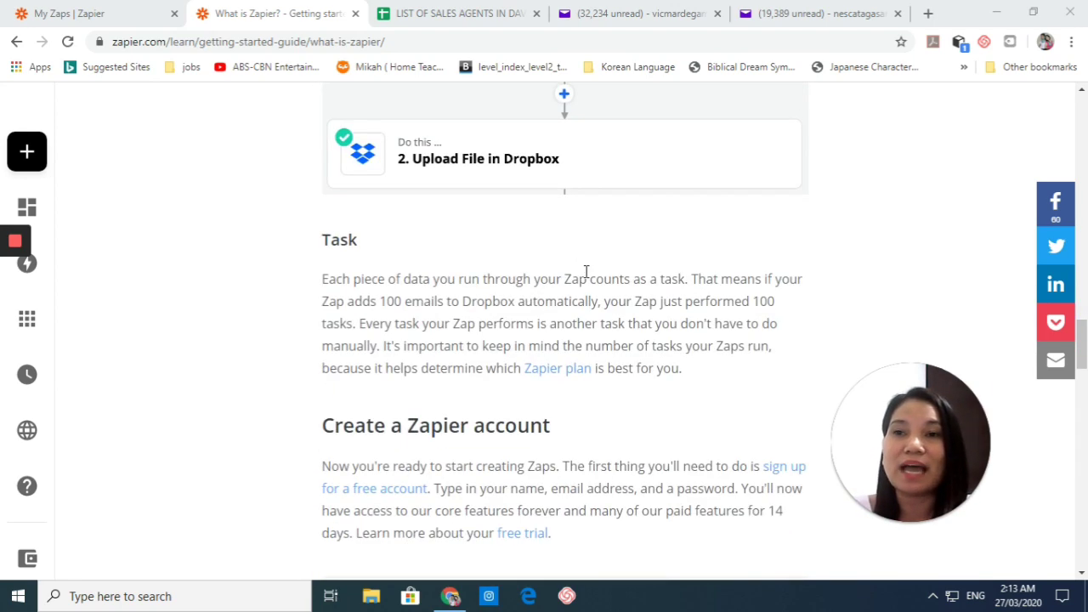
{"action": "scroll", "coordinate": [585, 272], "scroll_direction": "up", "scroll_amount": 2}
{"action": "scroll", "coordinate": [587, 272], "scroll_direction": "down", "scroll_amount": 3}
{"action": "scroll", "coordinate": [587, 271], "scroll_direction": "down", "scroll_amount": 2}
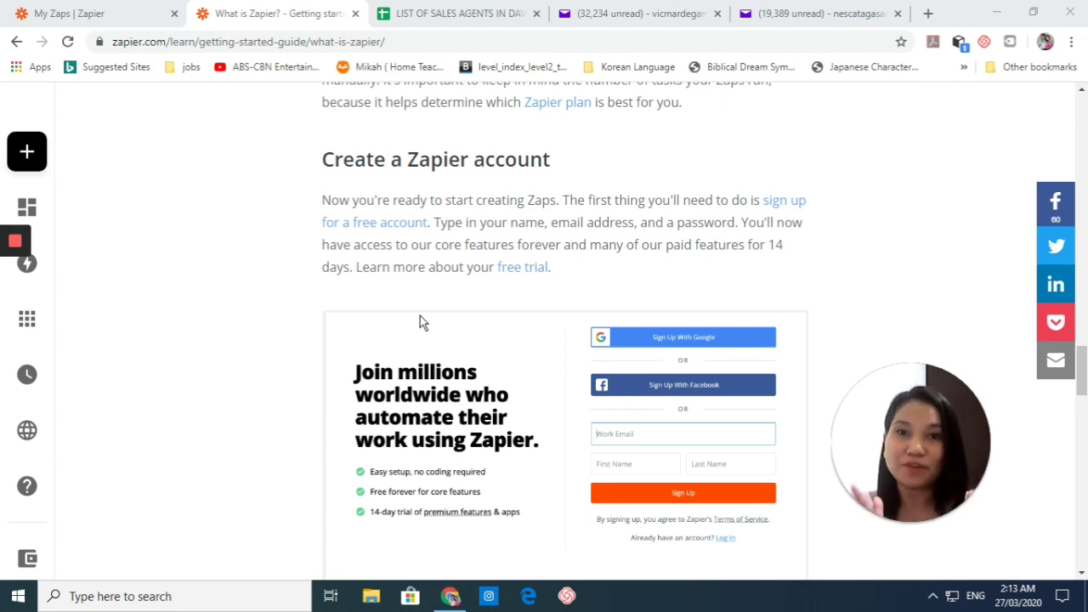
Step: Switch to the My Zaps tab, take the browser out of full screen and move the window up
{"action": "left_click", "coordinate": [48, 12]}
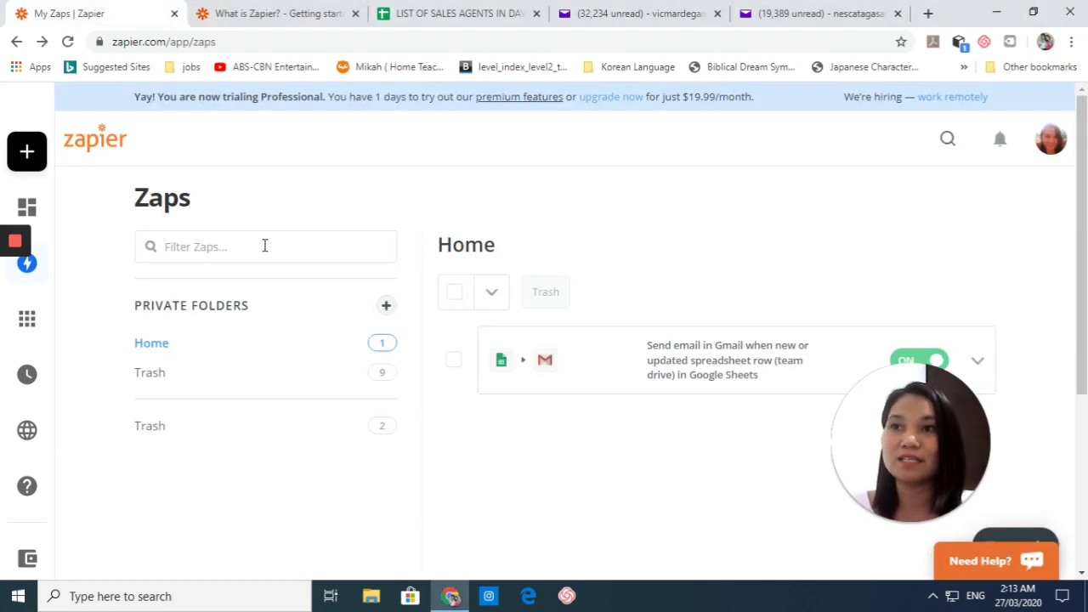
{"action": "left_click", "coordinate": [1034, 13]}
{"action": "left_click_drag", "start_coordinate": [708, 41], "coordinate": [690, 25]}
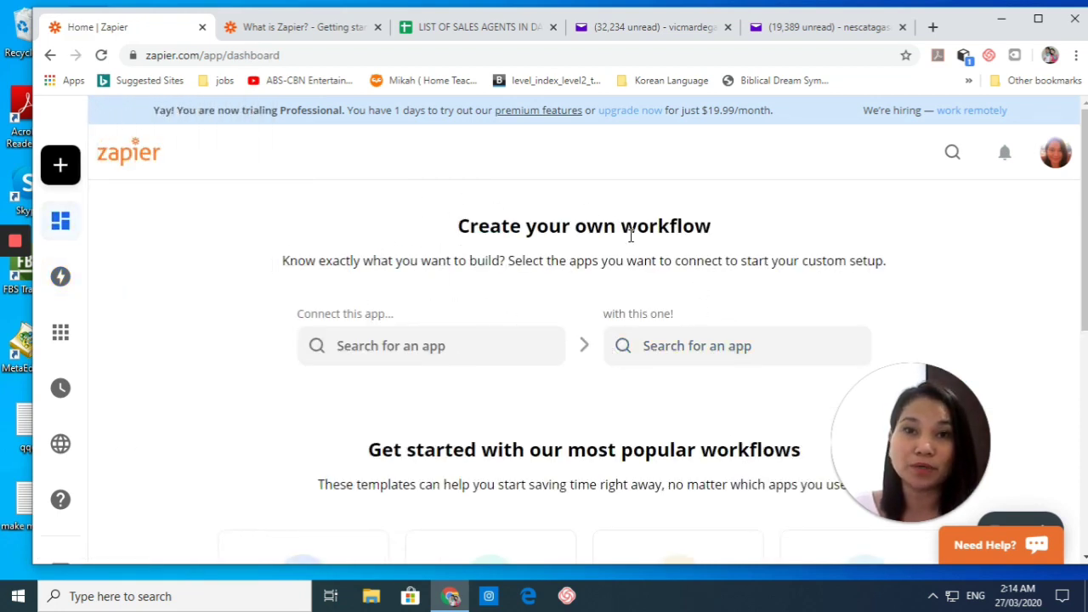
Step: Look over the dashboard templates, then return to the Zaps list with the Sheets-to-Gmail zap
{"action": "scroll", "coordinate": [626, 316], "scroll_direction": "down", "scroll_amount": 3}
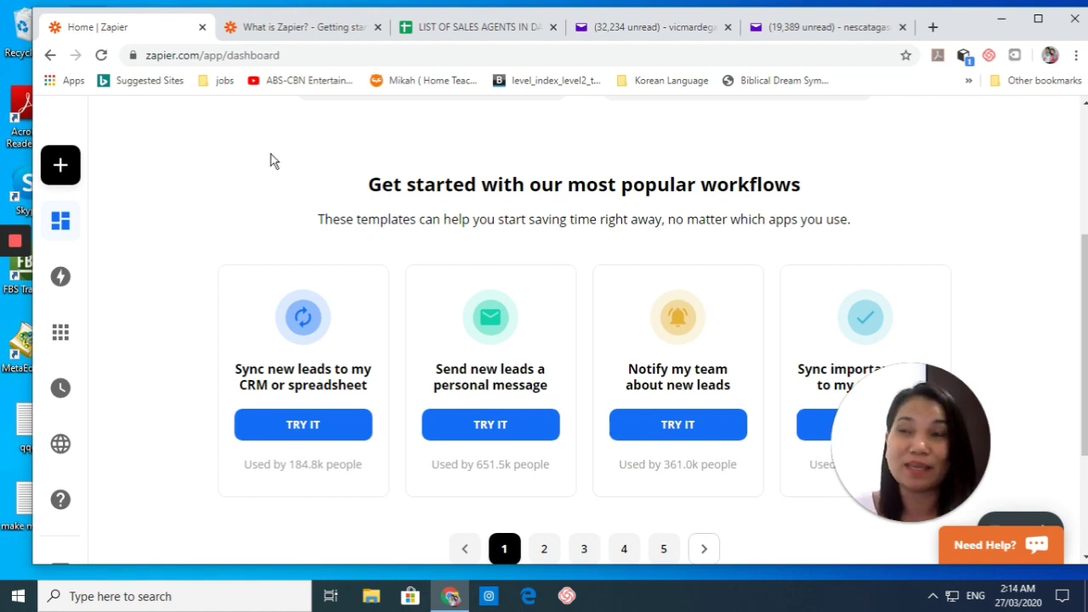
{"action": "mouse_move", "coordinate": [60, 275]}
{"action": "left_click", "coordinate": [178, 287]}
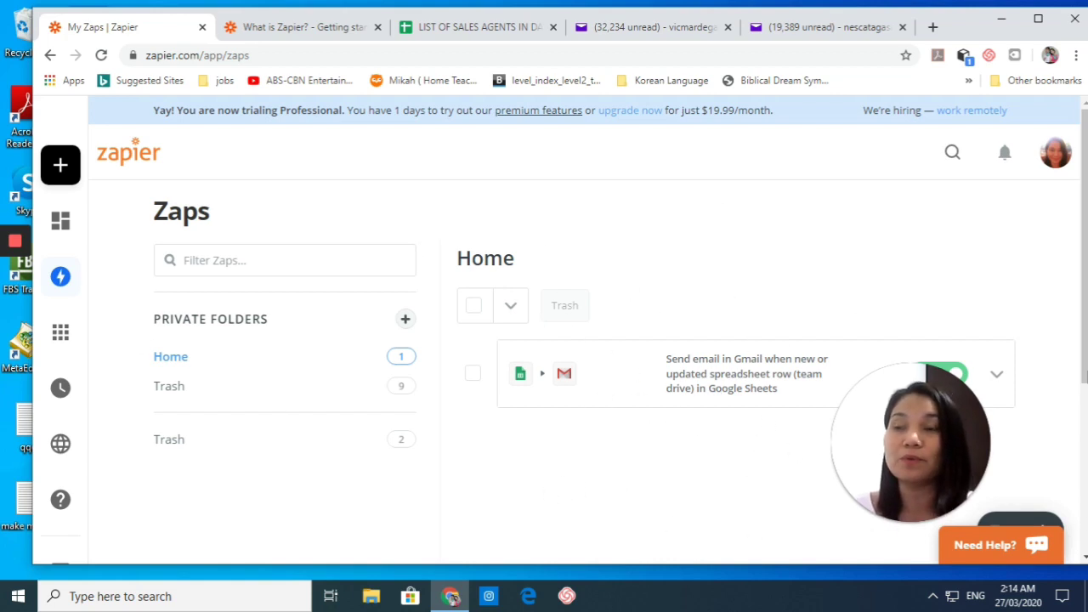
Step: Review the connected app accounts on the My Apps page
{"action": "mouse_move", "coordinate": [49, 300]}
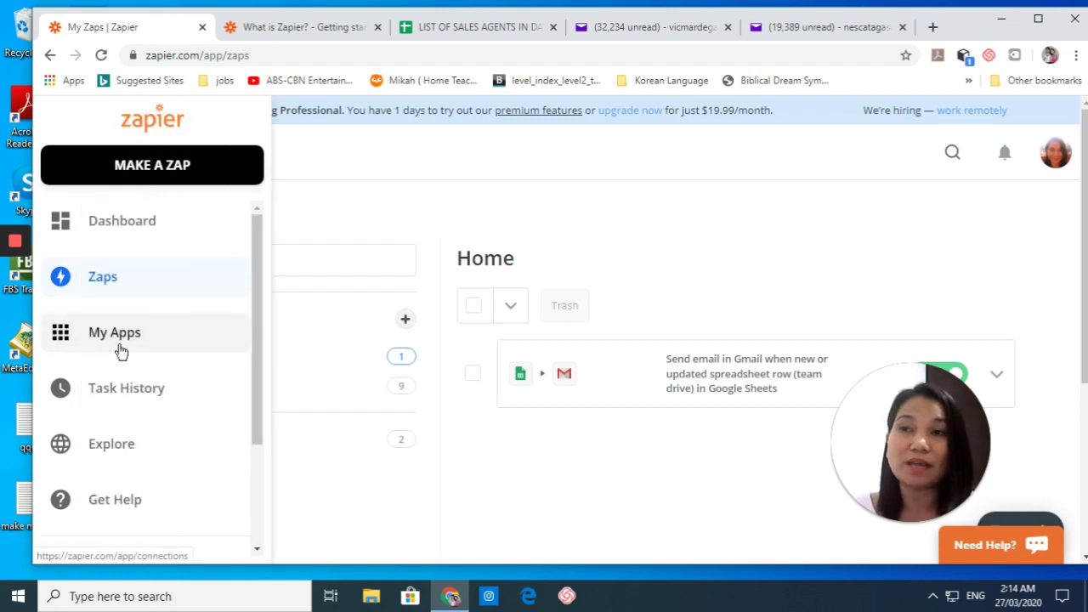
{"action": "left_click", "coordinate": [117, 341]}
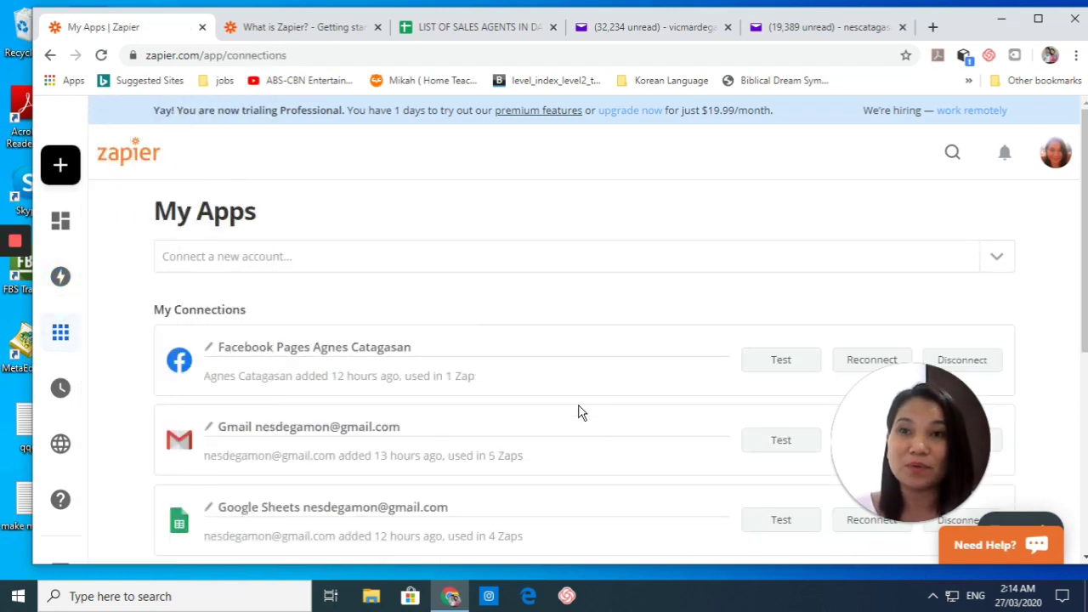
{"action": "scroll", "coordinate": [578, 411], "scroll_direction": "down", "scroll_amount": 2}
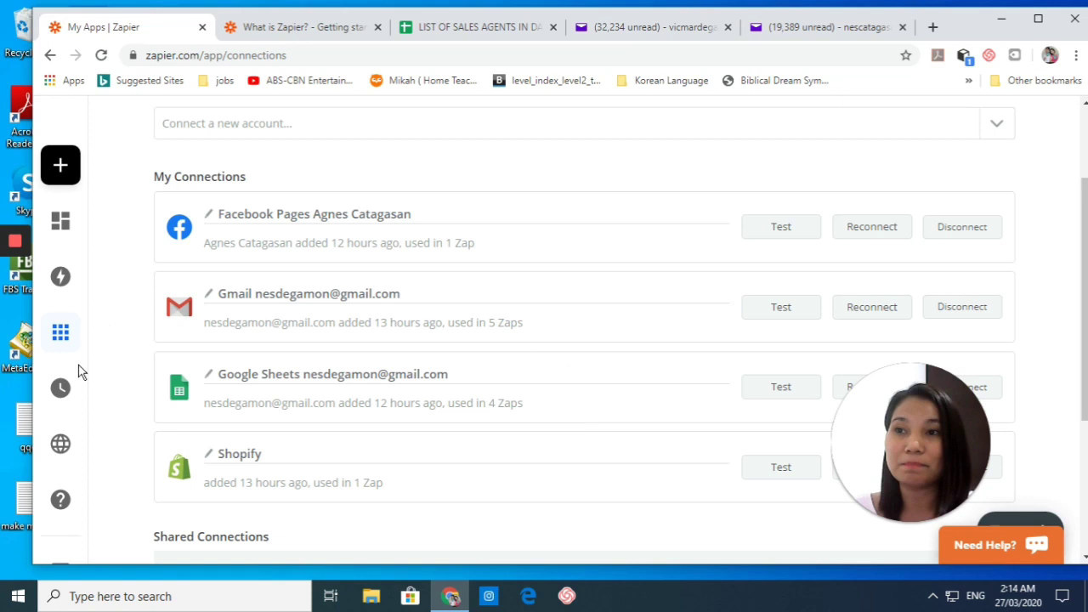
Step: Open the Explore page of app workflow ideas and scroll the sidebar to the Free Plan section
{"action": "mouse_move", "coordinate": [72, 390]}
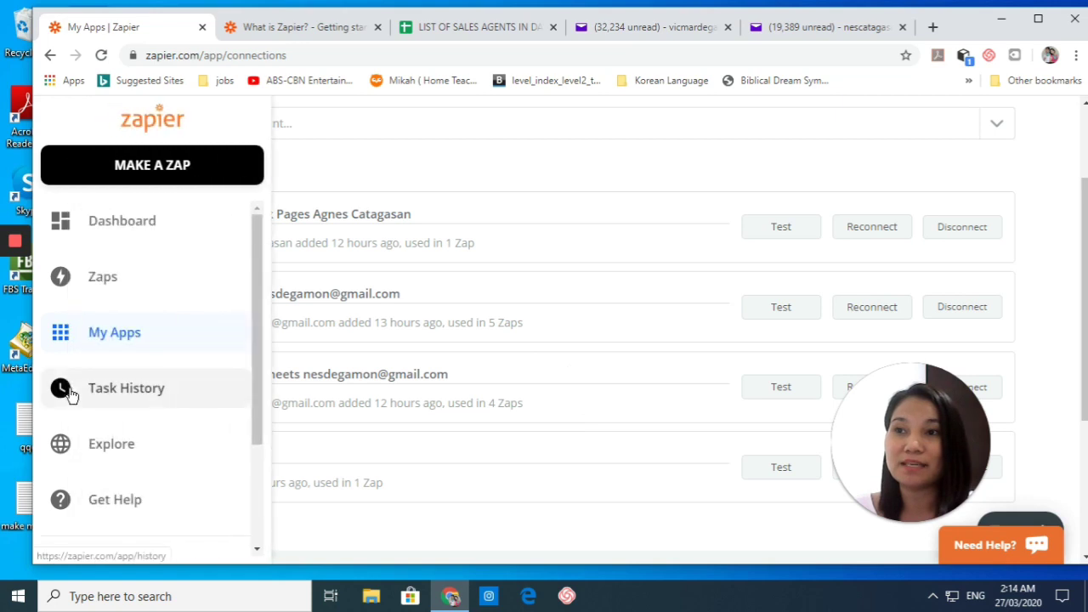
{"action": "left_click", "coordinate": [116, 451]}
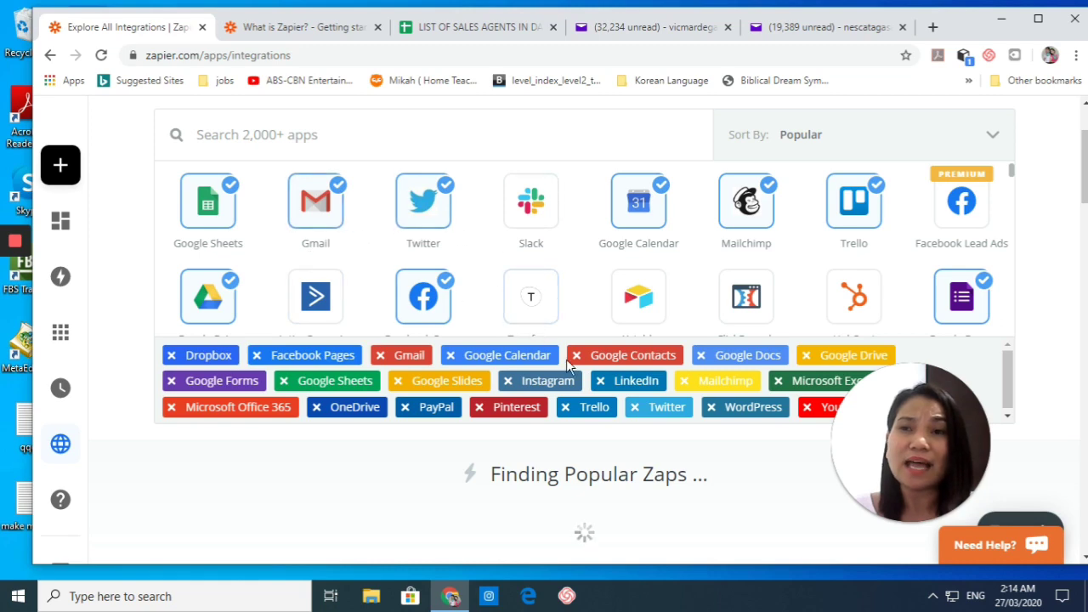
{"action": "scroll", "coordinate": [513, 335], "scroll_direction": "up", "scroll_amount": 2}
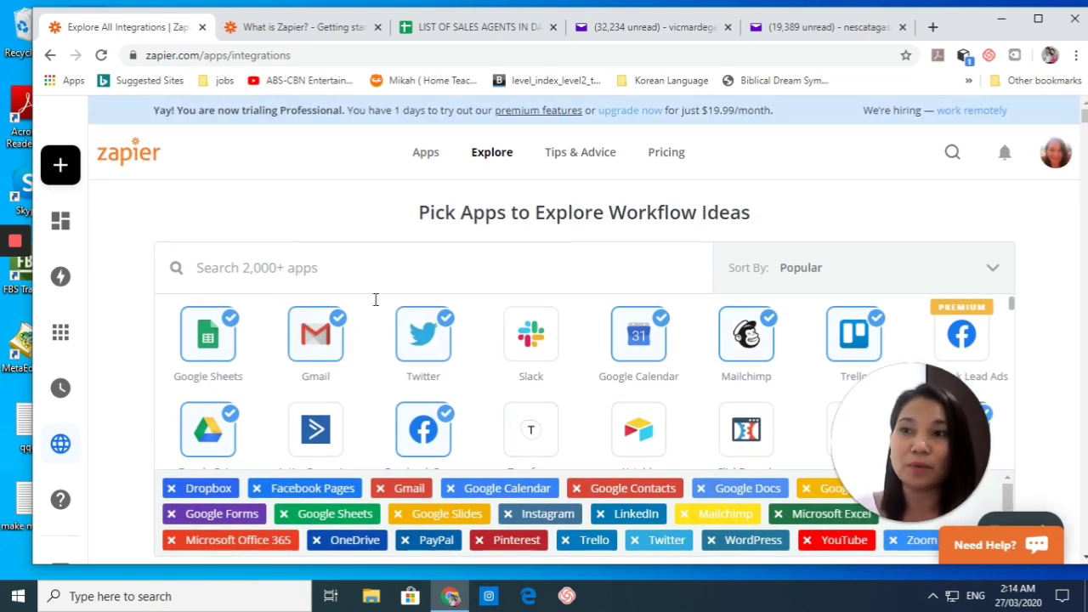
{"action": "mouse_move", "coordinate": [61, 504]}
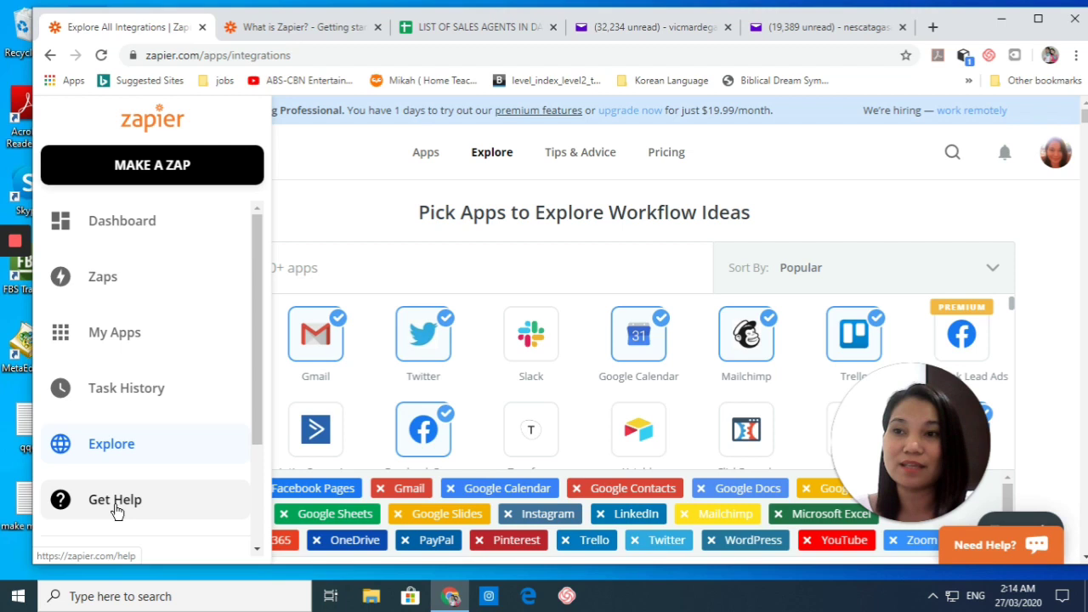
{"action": "scroll", "coordinate": [114, 507], "scroll_direction": "down", "scroll_amount": 3}
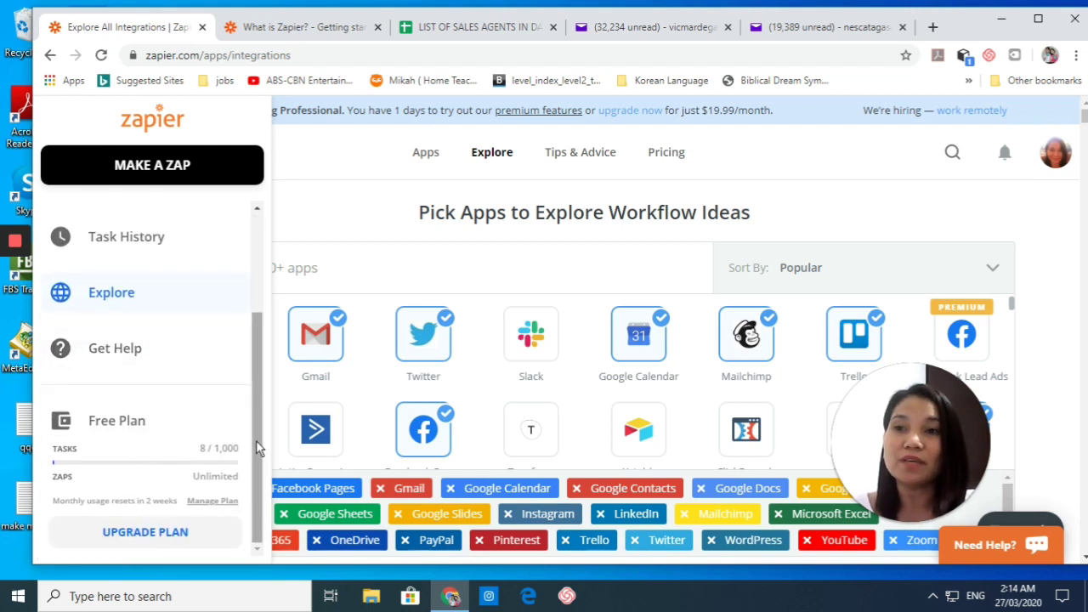
Step: Open Plans & Pricing and compare the Free, Starter, Professional, Team and Company tiers
{"action": "left_click", "coordinate": [156, 547]}
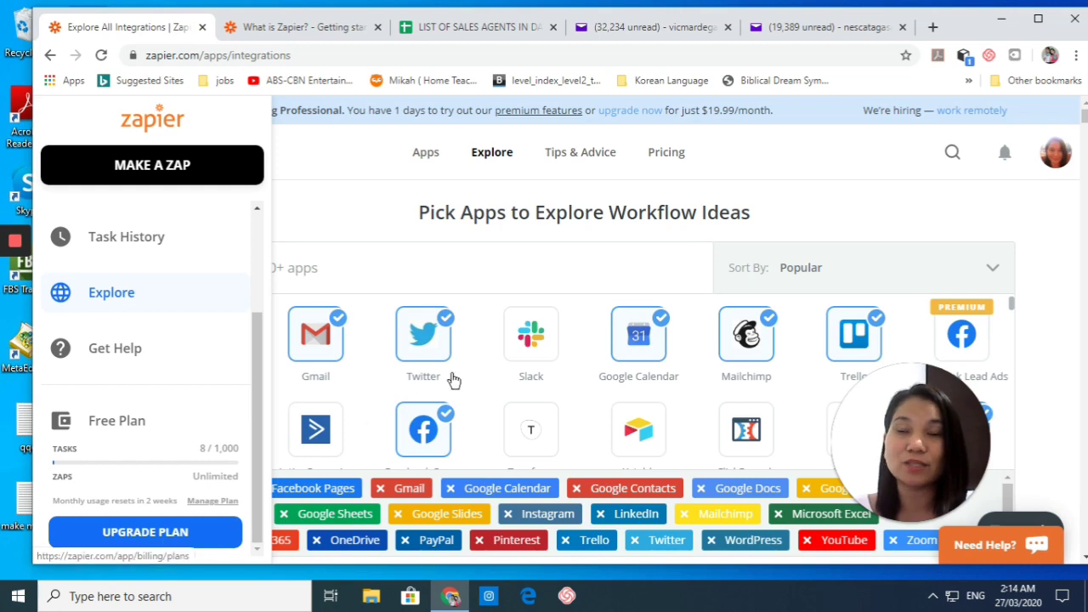
{"action": "scroll", "coordinate": [478, 355], "scroll_direction": "down", "scroll_amount": 5}
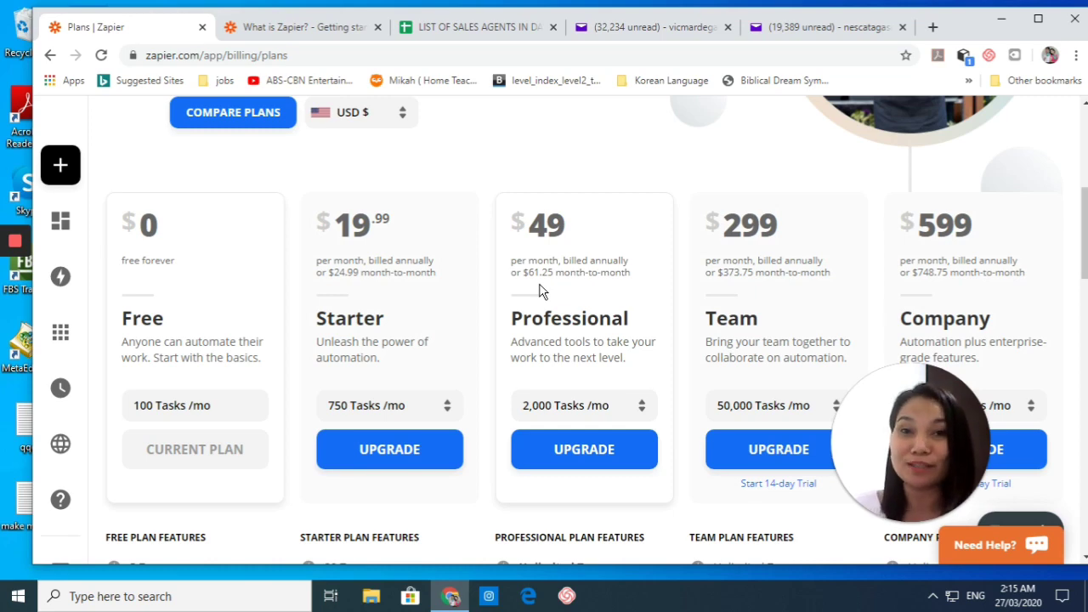
{"action": "scroll", "coordinate": [218, 354], "scroll_direction": "up", "scroll_amount": 5}
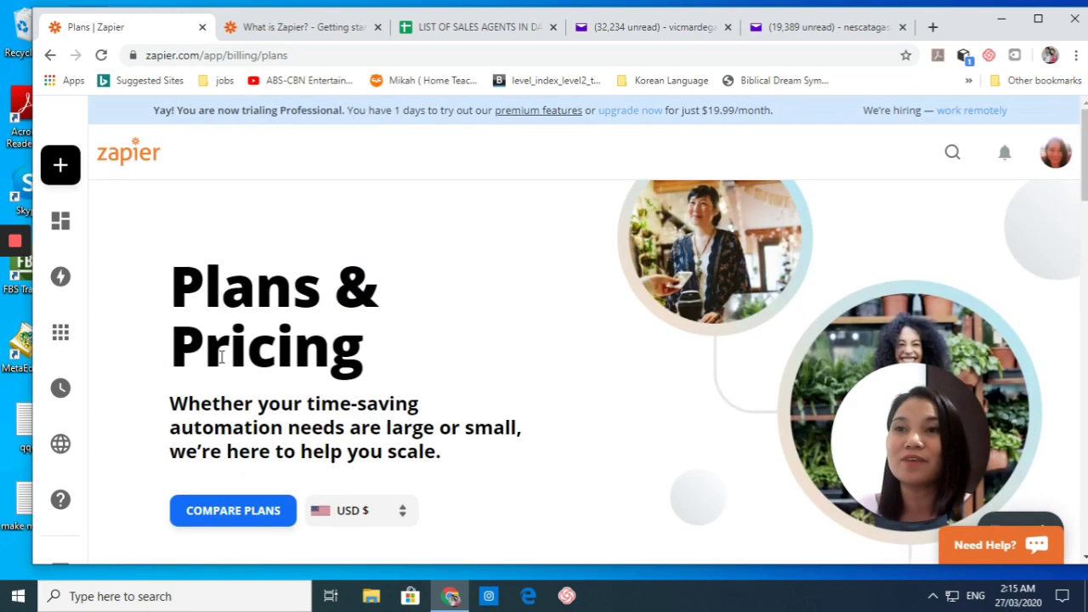
{"action": "mouse_move", "coordinate": [60, 204]}
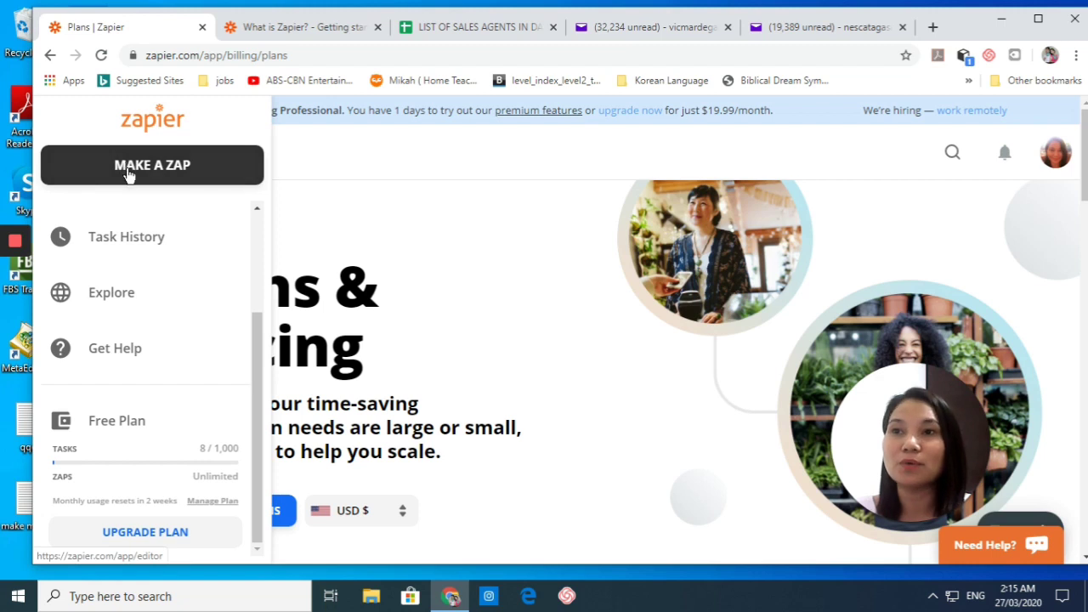
Step: Return to the dashboard and show the app suggestions in the 'Connect this app' field
{"action": "scroll", "coordinate": [127, 257], "scroll_direction": "up", "scroll_amount": 2}
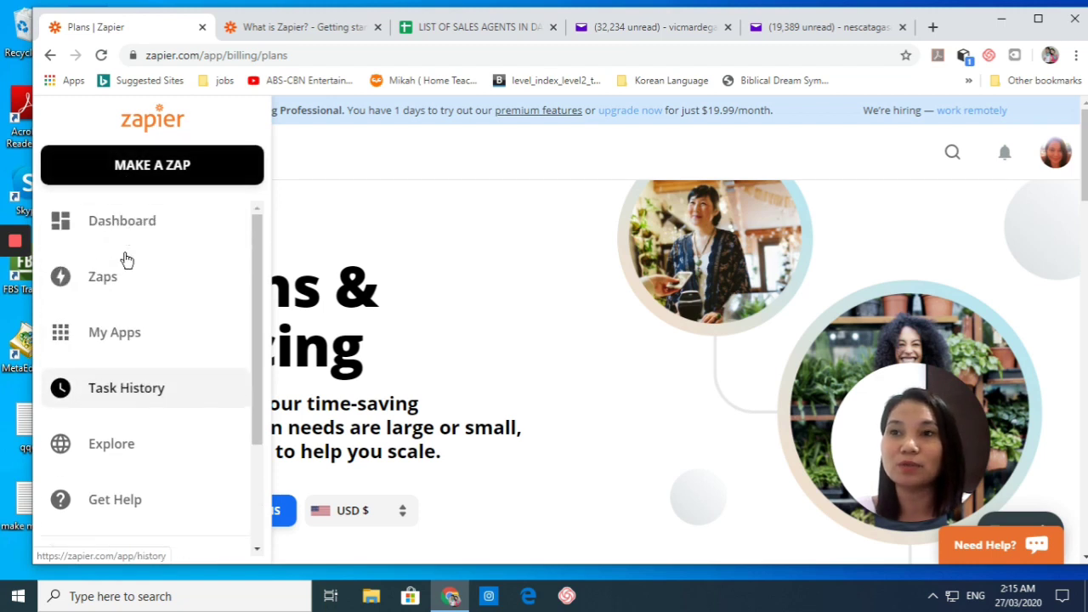
{"action": "left_click", "coordinate": [140, 223]}
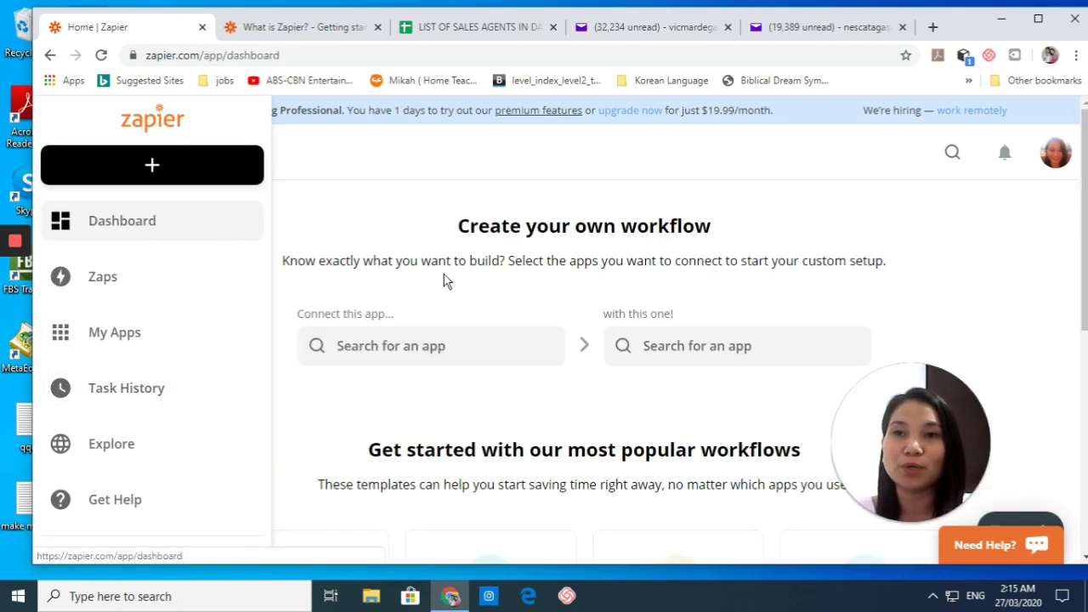
{"action": "left_click", "coordinate": [407, 347]}
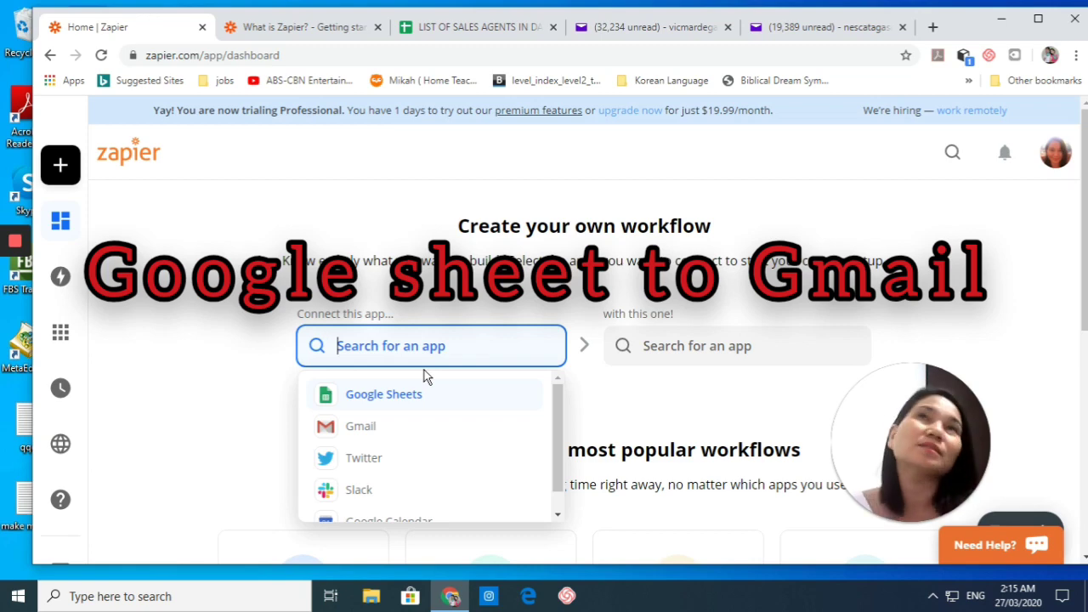
Step: Check the agents' names and email addresses in the sales-agents spreadsheet, then go back to the guide
{"action": "left_click", "coordinate": [433, 28]}
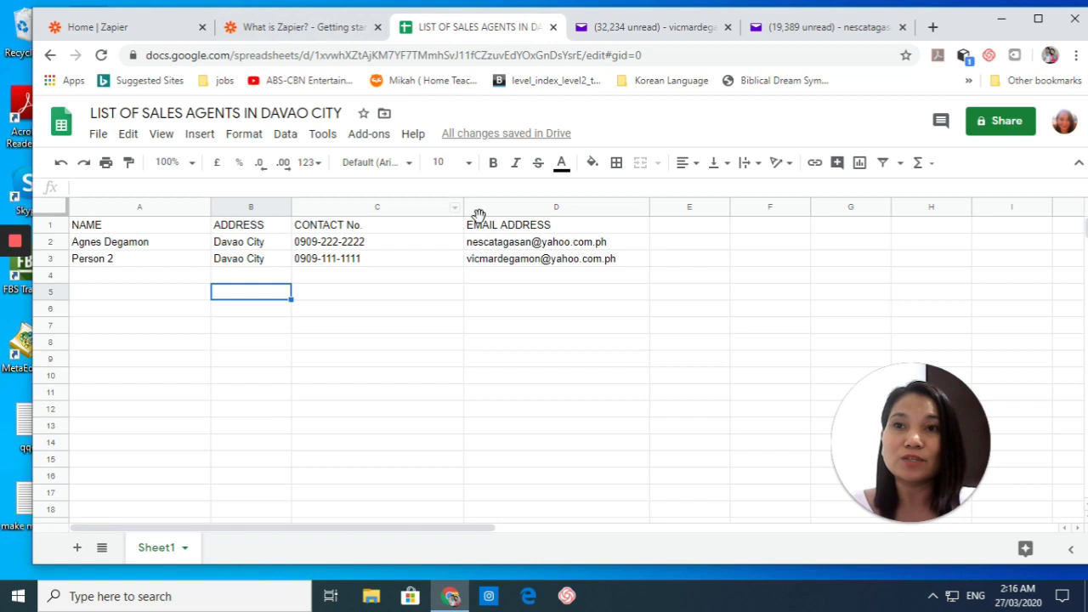
{"action": "left_click_drag", "start_coordinate": [485, 242], "coordinate": [509, 263]}
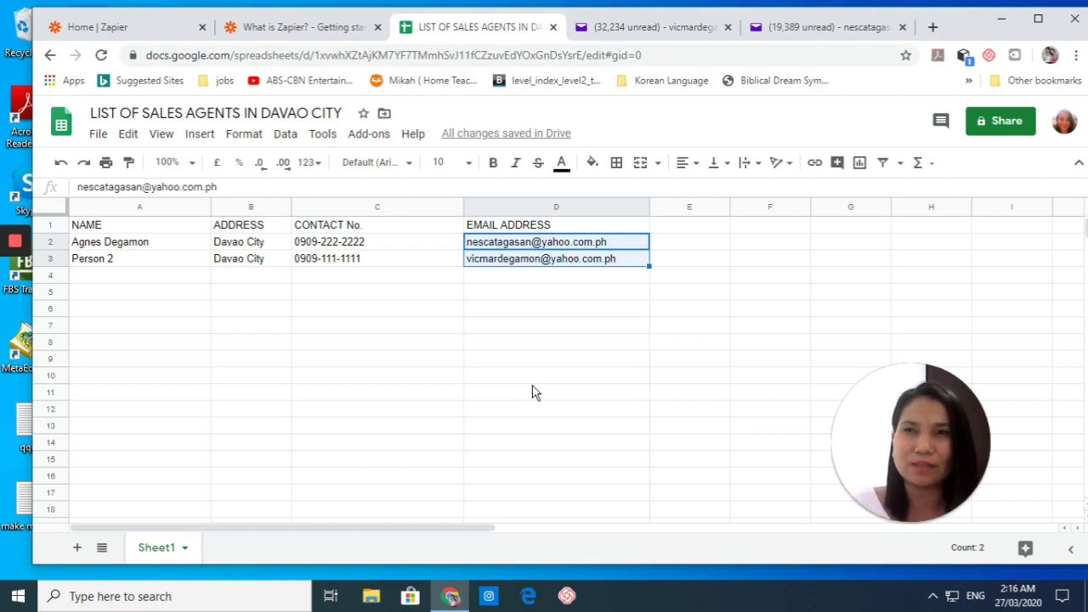
{"action": "left_click", "coordinate": [605, 343]}
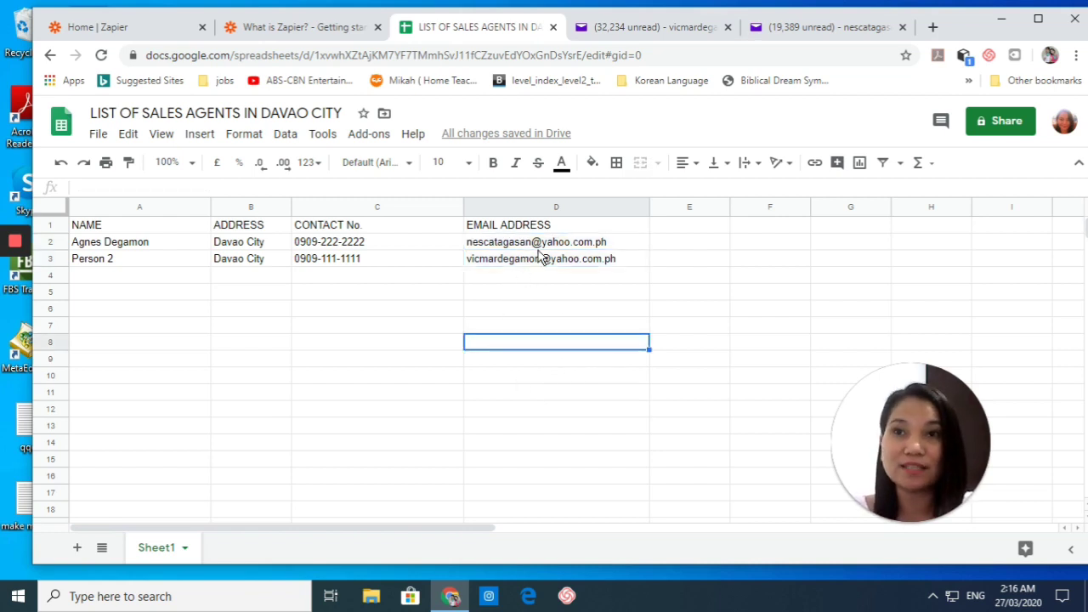
{"action": "left_click", "coordinate": [540, 259]}
{"action": "key", "text": "Down"}
{"action": "left_click", "coordinate": [546, 246]}
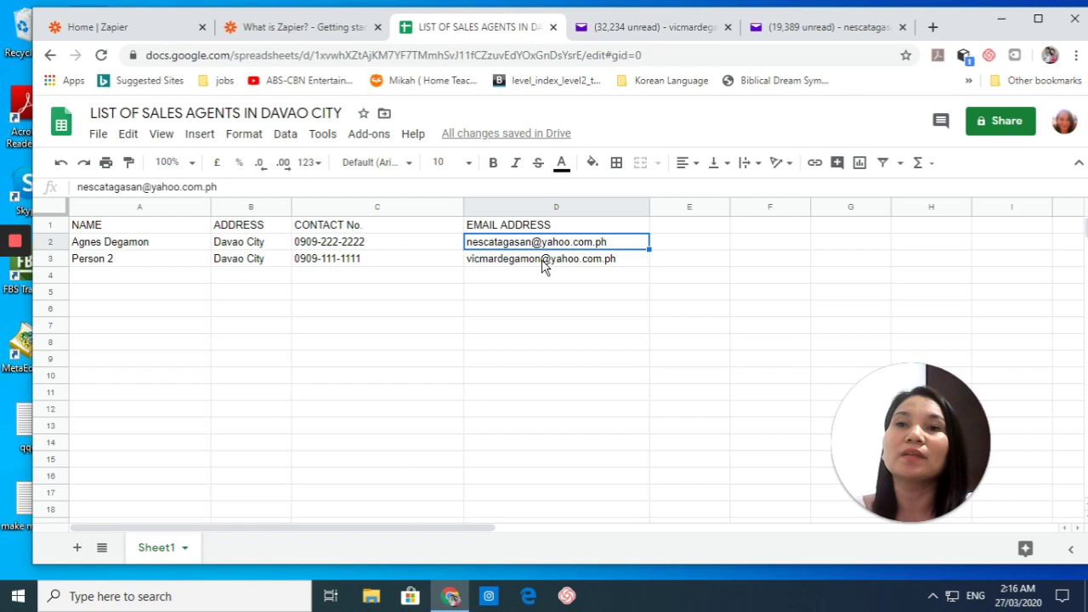
{"action": "left_click", "coordinate": [544, 262]}
{"action": "left_click", "coordinate": [132, 245]}
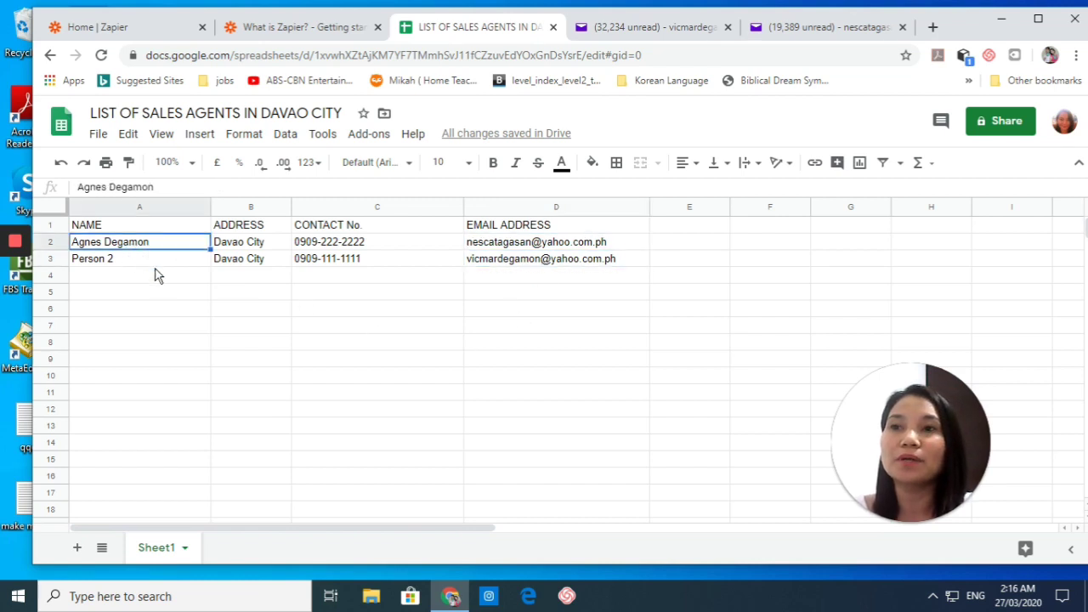
{"action": "left_click", "coordinate": [289, 27]}
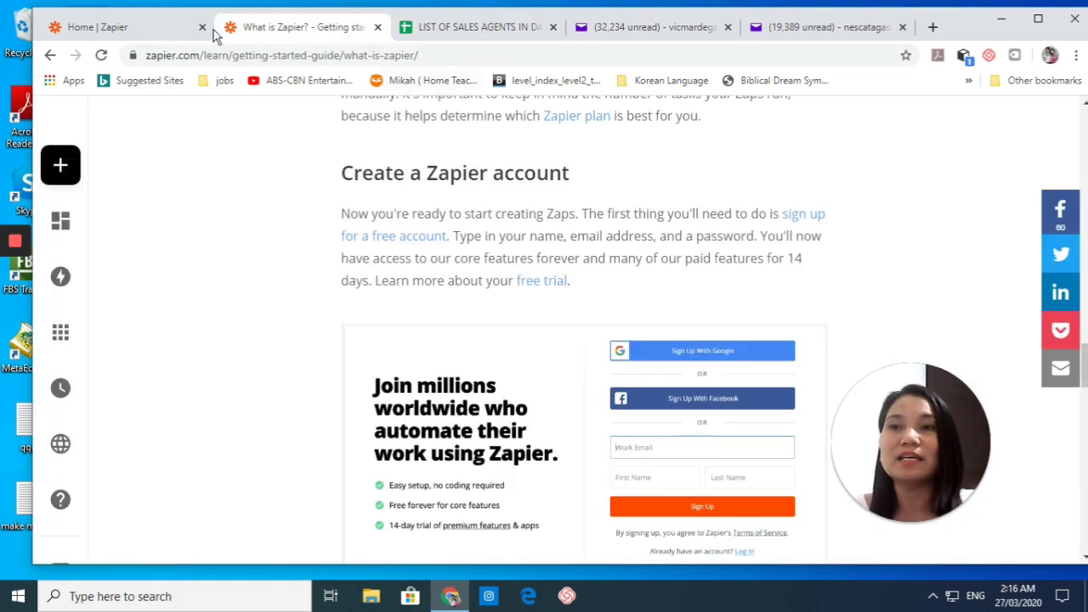
Step: Close the guide and choose Google Sheets and Gmail as the two apps to connect
{"action": "left_click", "coordinate": [377, 28]}
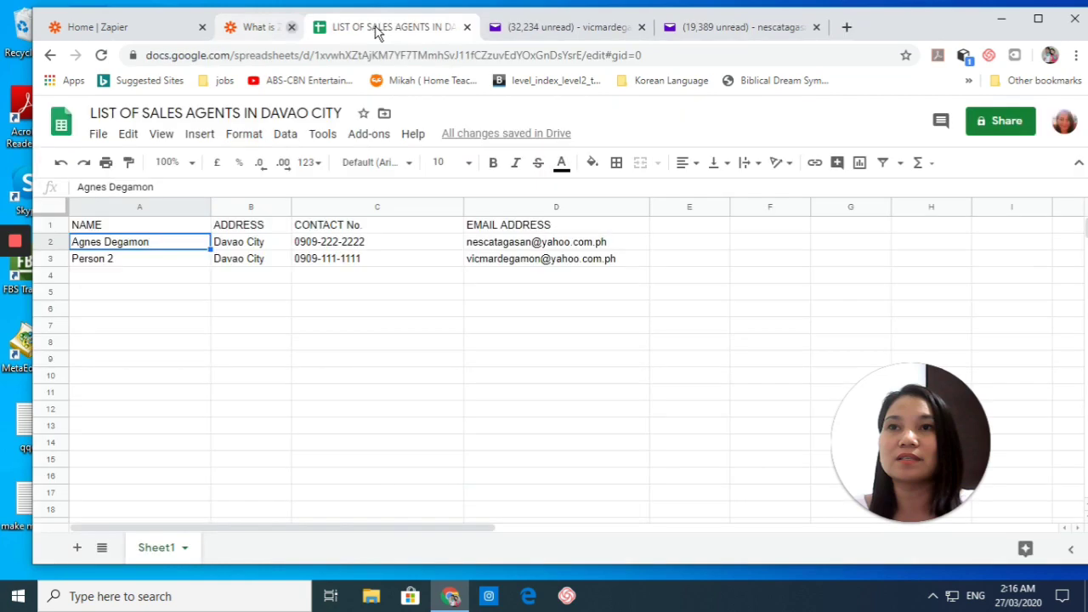
{"action": "left_click", "coordinate": [132, 27]}
{"action": "left_click", "coordinate": [366, 394]}
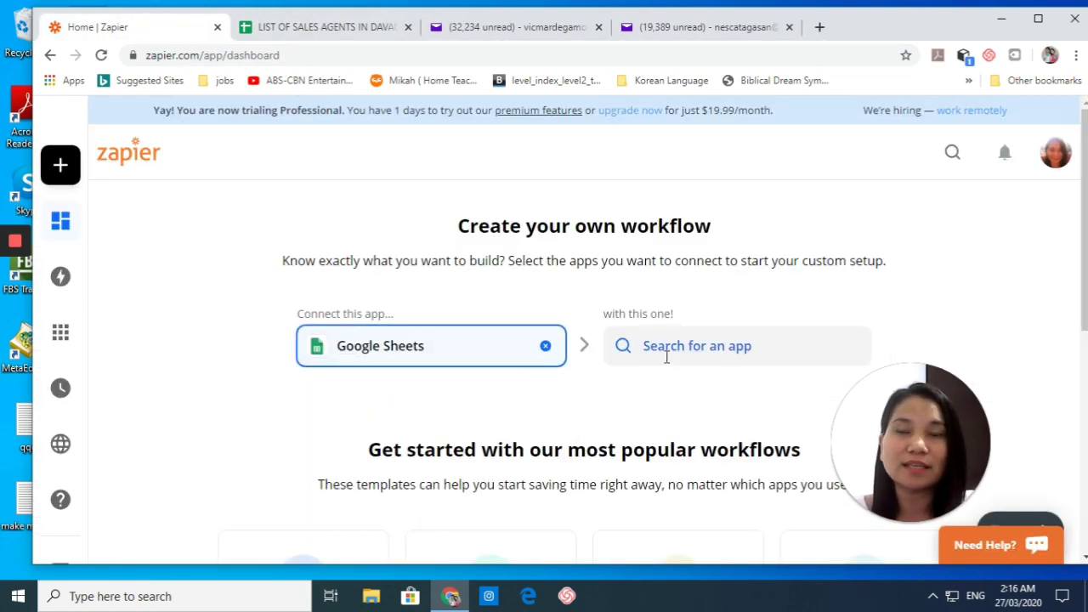
{"action": "left_click", "coordinate": [692, 345]}
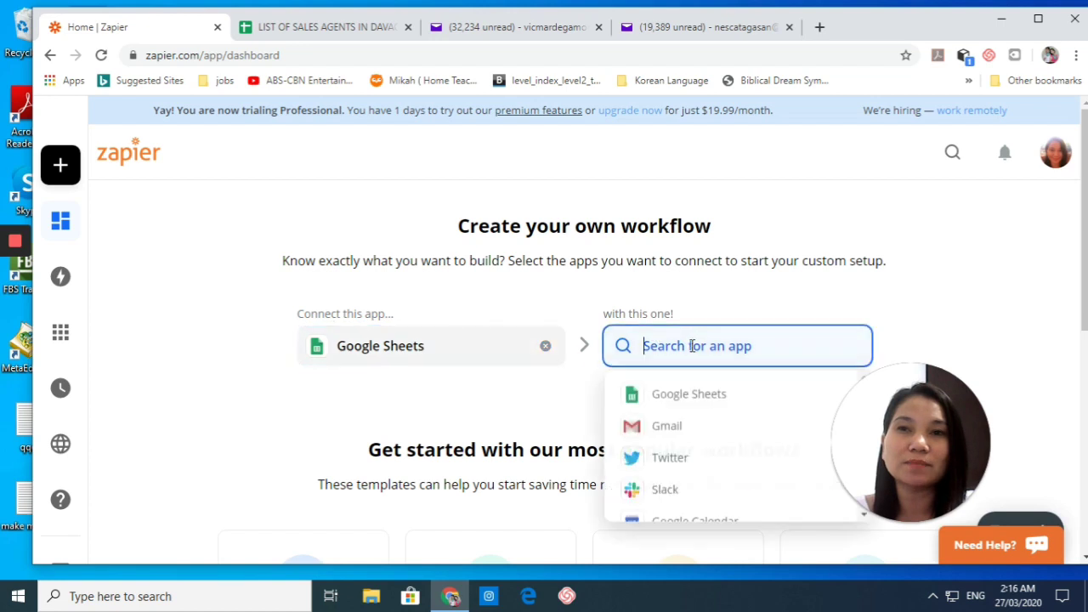
{"action": "left_click", "coordinate": [691, 426]}
{"action": "scroll", "coordinate": [463, 472], "scroll_direction": "down", "scroll_amount": 1}
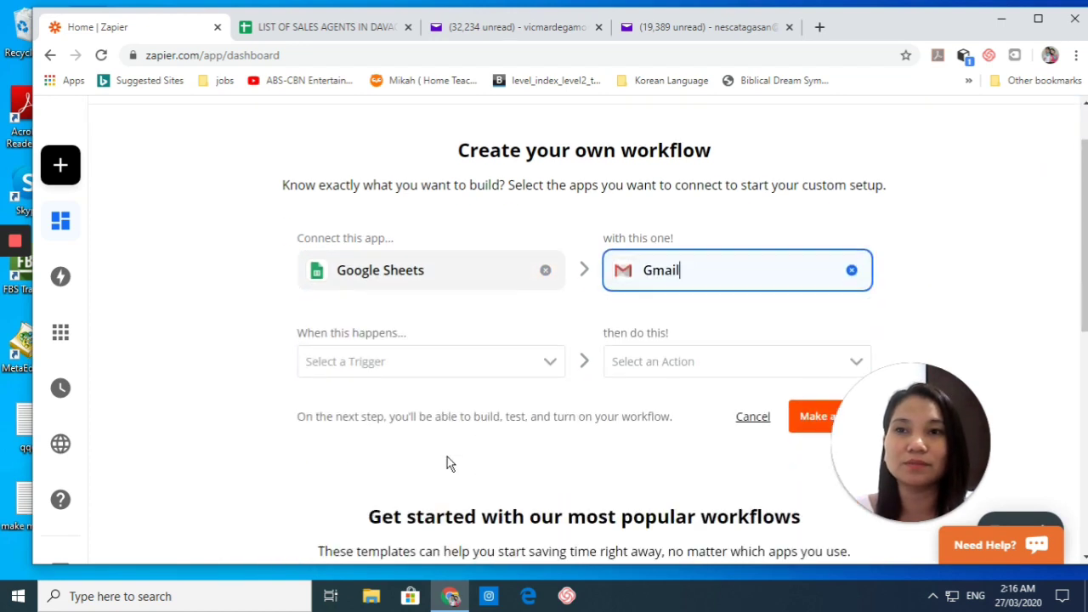
{"action": "scroll", "coordinate": [447, 456], "scroll_direction": "down", "scroll_amount": 1}
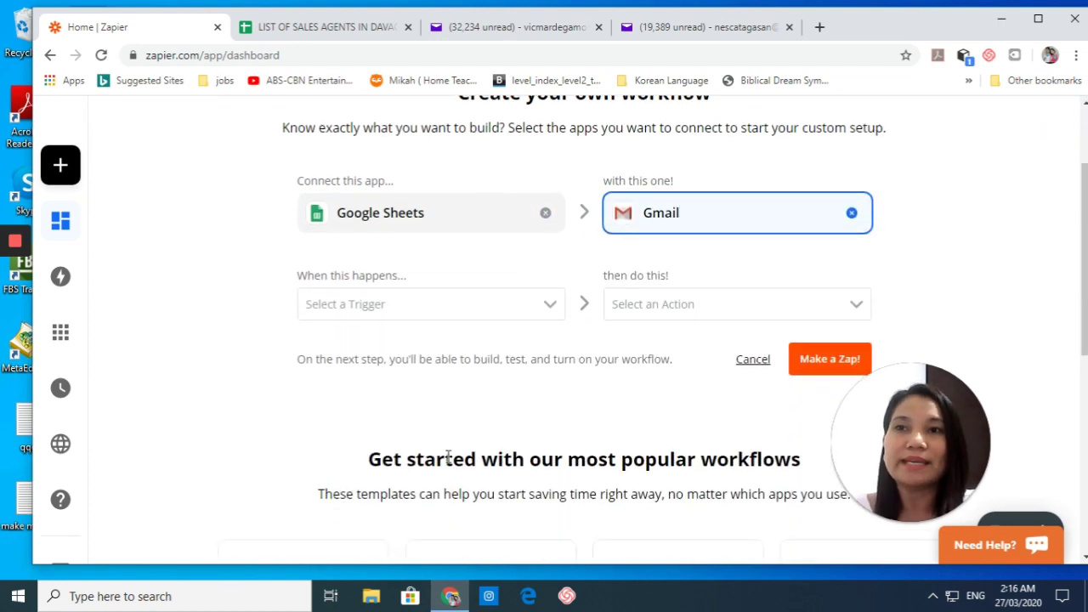
Step: Set the trigger to 'New or Updated Spreadsheet Row (Team Drive)' and the action to 'Send Email'
{"action": "left_click", "coordinate": [401, 313]}
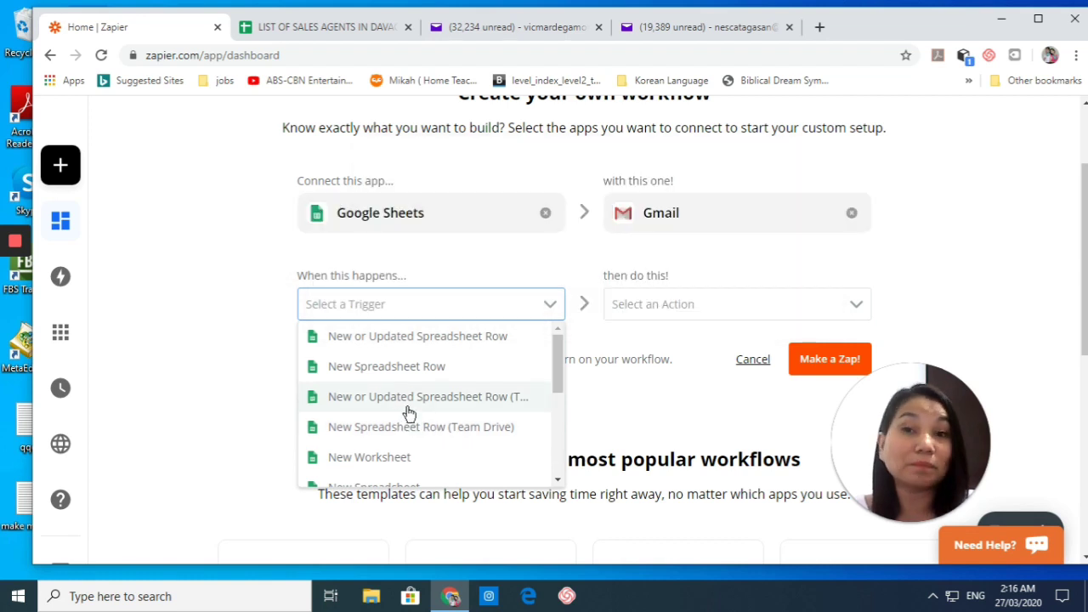
{"action": "left_click", "coordinate": [413, 408]}
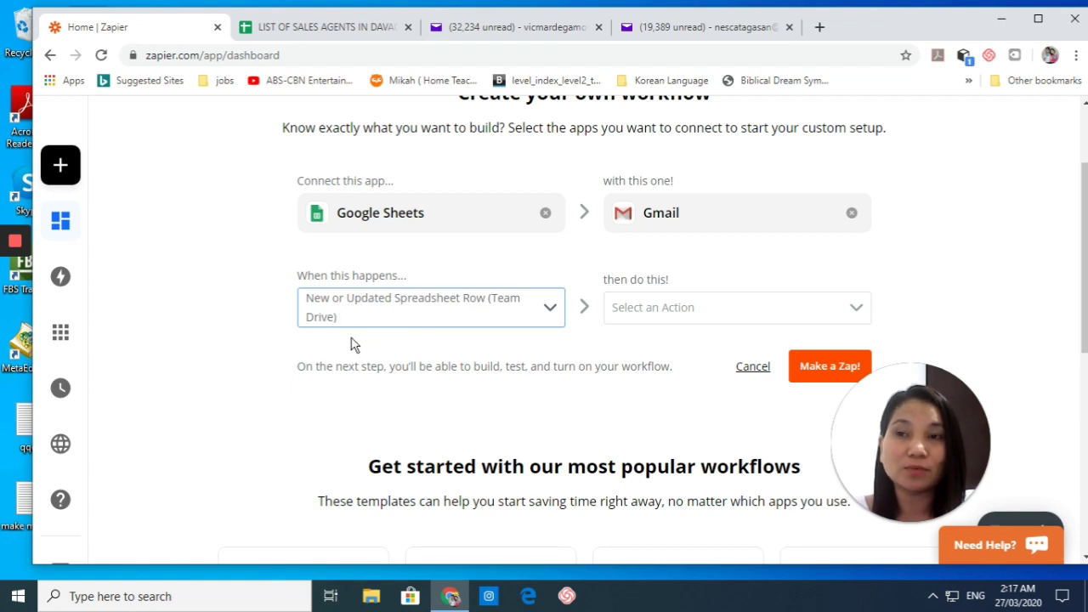
{"action": "left_click", "coordinate": [651, 313]}
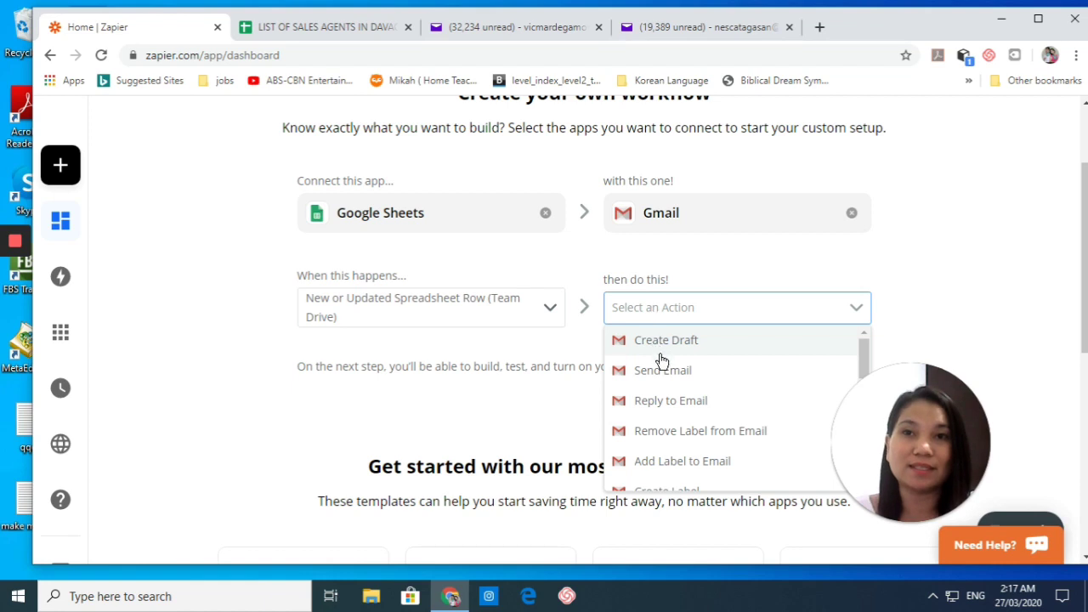
{"action": "left_click", "coordinate": [656, 371]}
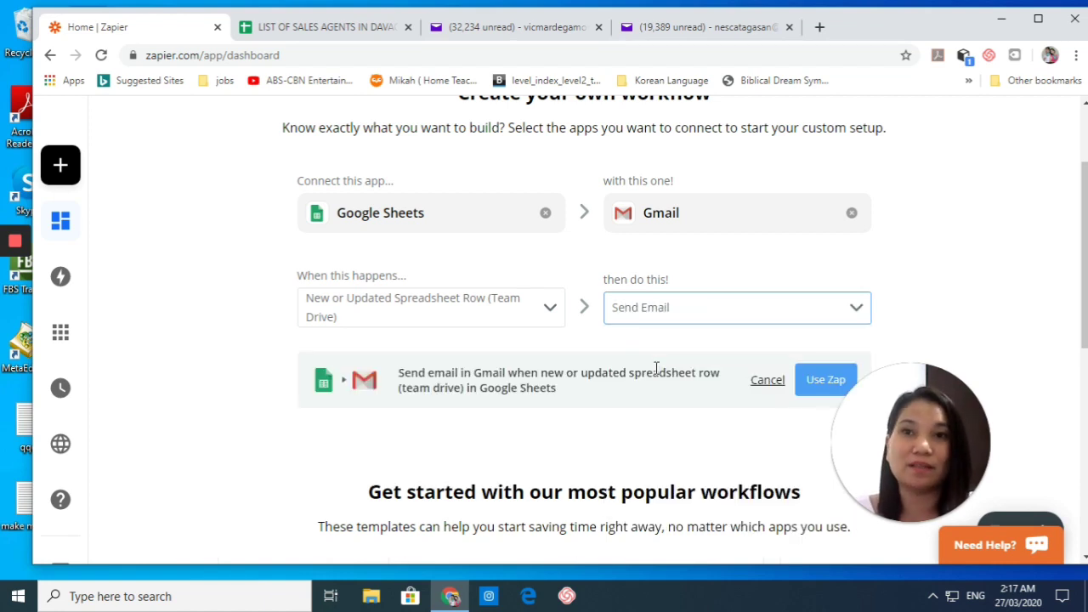
{"action": "scroll", "coordinate": [521, 357], "scroll_direction": "down", "scroll_amount": 1}
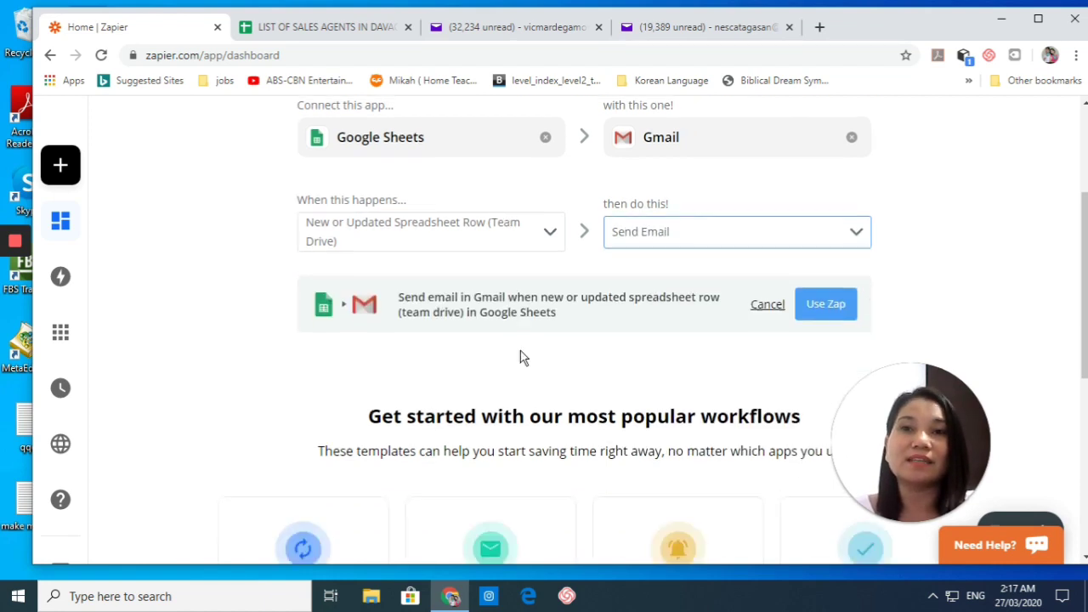
{"action": "scroll", "coordinate": [521, 357], "scroll_direction": "down", "scroll_amount": 1}
Step: Open the zap in the editor with Use Zap and select the signed-in Google Sheets account
{"action": "left_click", "coordinate": [826, 248]}
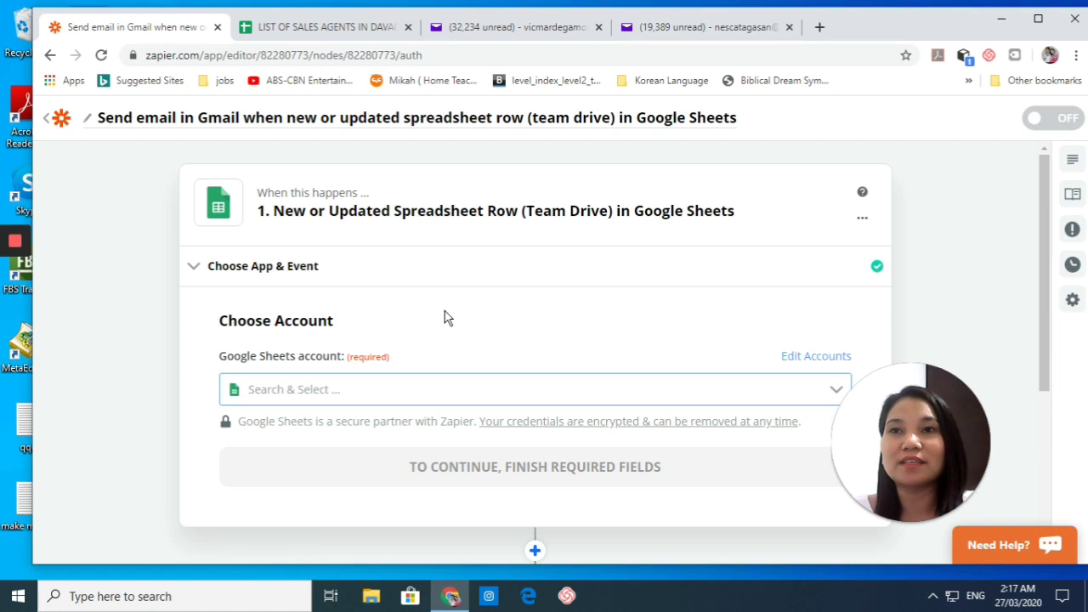
{"action": "scroll", "coordinate": [448, 318], "scroll_direction": "down", "scroll_amount": 2}
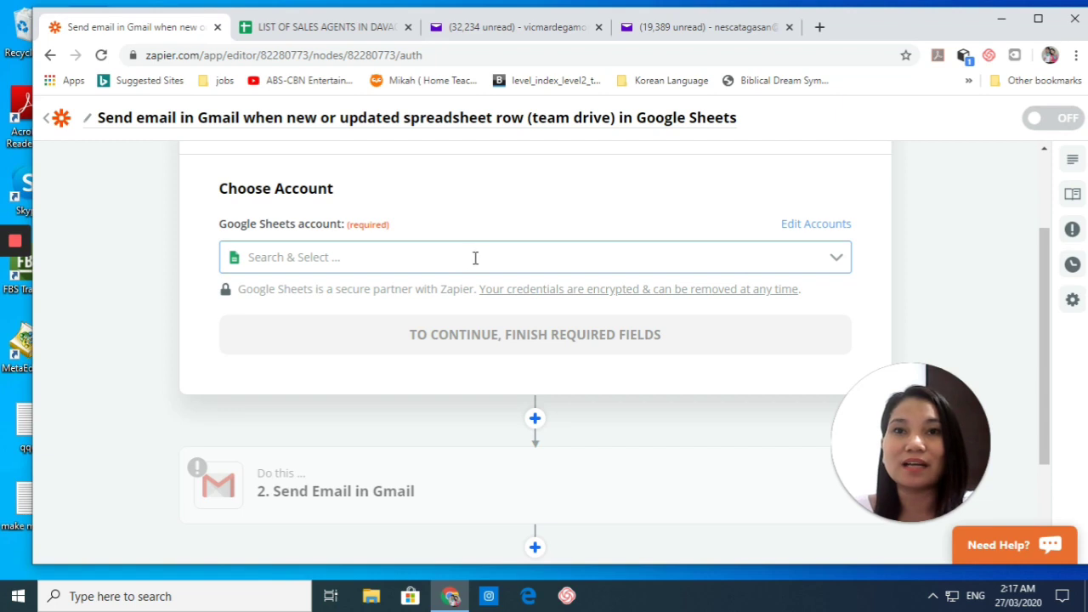
{"action": "left_click", "coordinate": [446, 260]}
{"action": "left_click", "coordinate": [416, 311]}
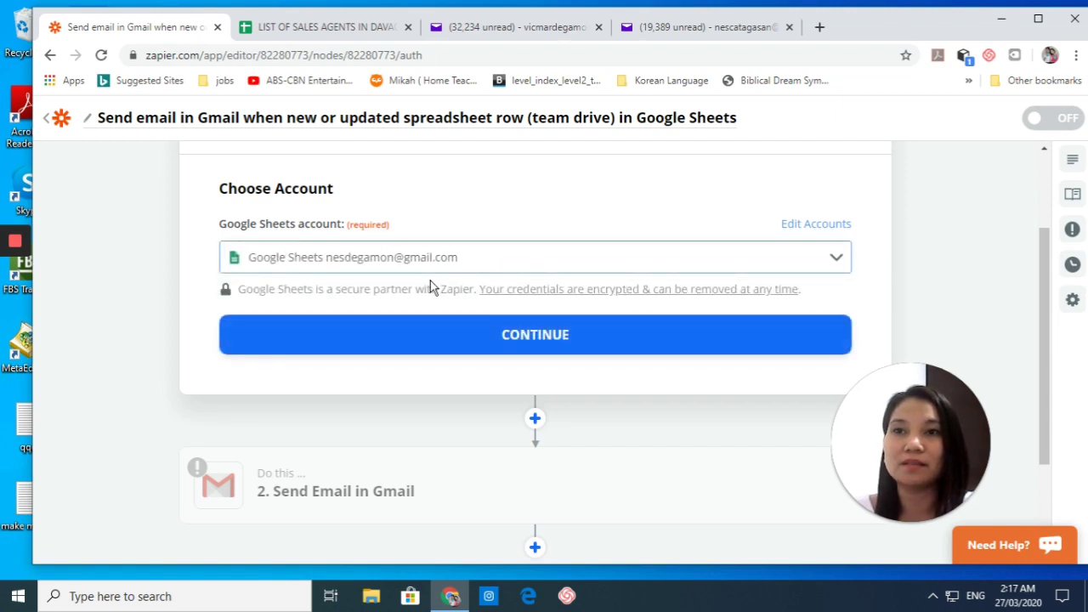
Step: Set the trigger's drive to My Google Drive and spreadsheet to LIST OF SALES AGENTS IN DAVAO CITY
{"action": "left_click", "coordinate": [557, 334]}
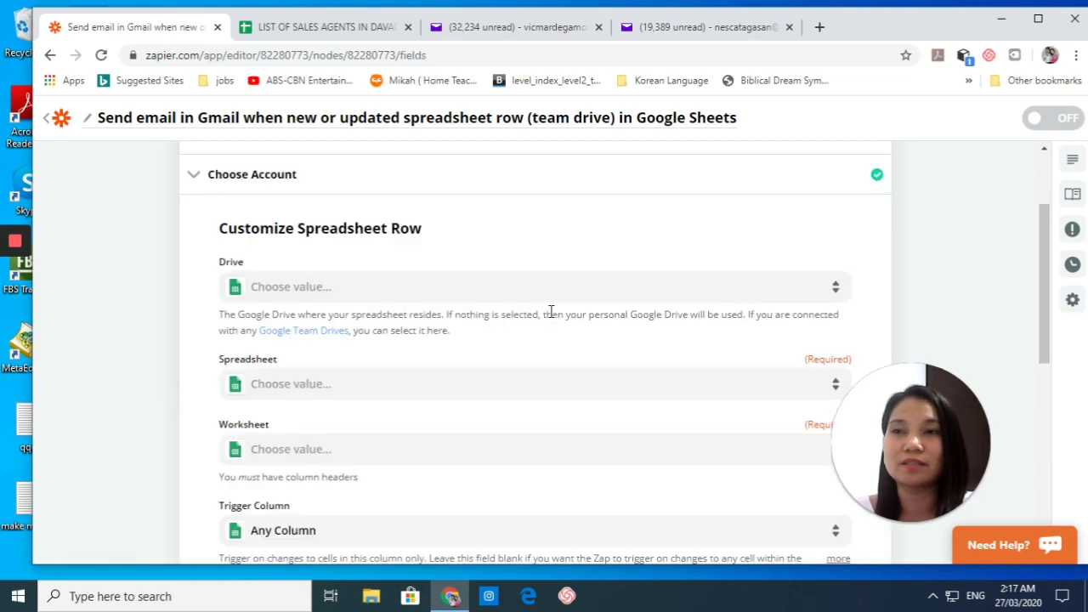
{"action": "scroll", "coordinate": [474, 294], "scroll_direction": "up", "scroll_amount": 2}
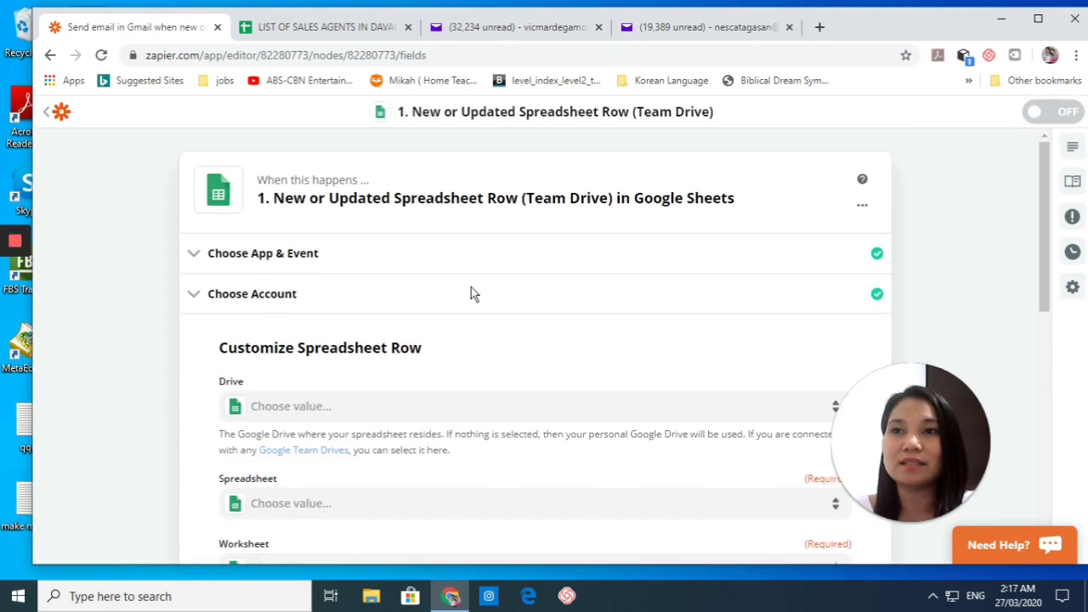
{"action": "scroll", "coordinate": [473, 294], "scroll_direction": "down", "scroll_amount": 2}
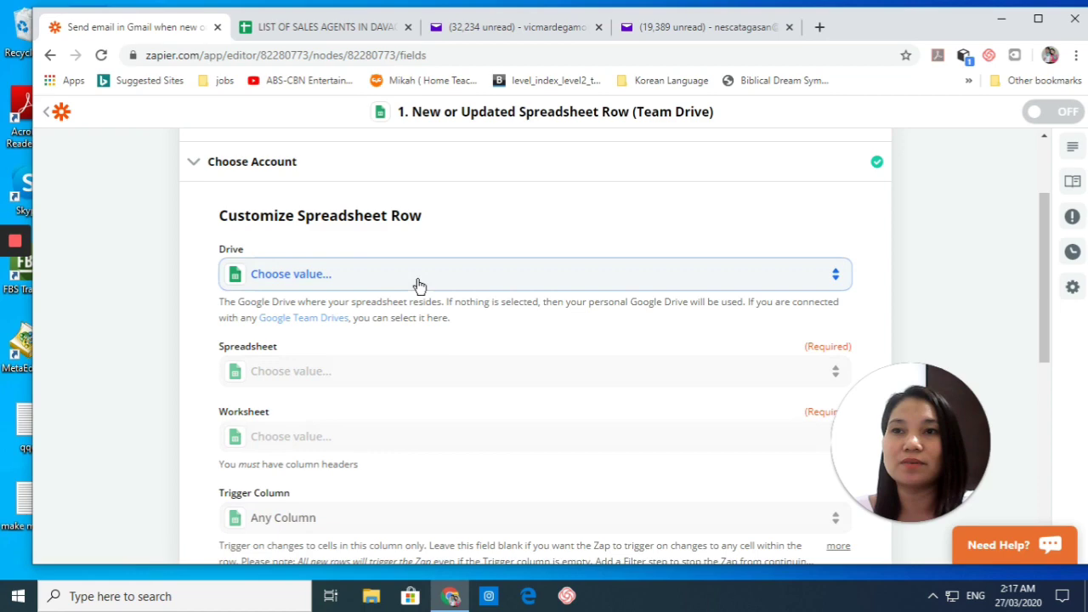
{"action": "left_click", "coordinate": [417, 282]}
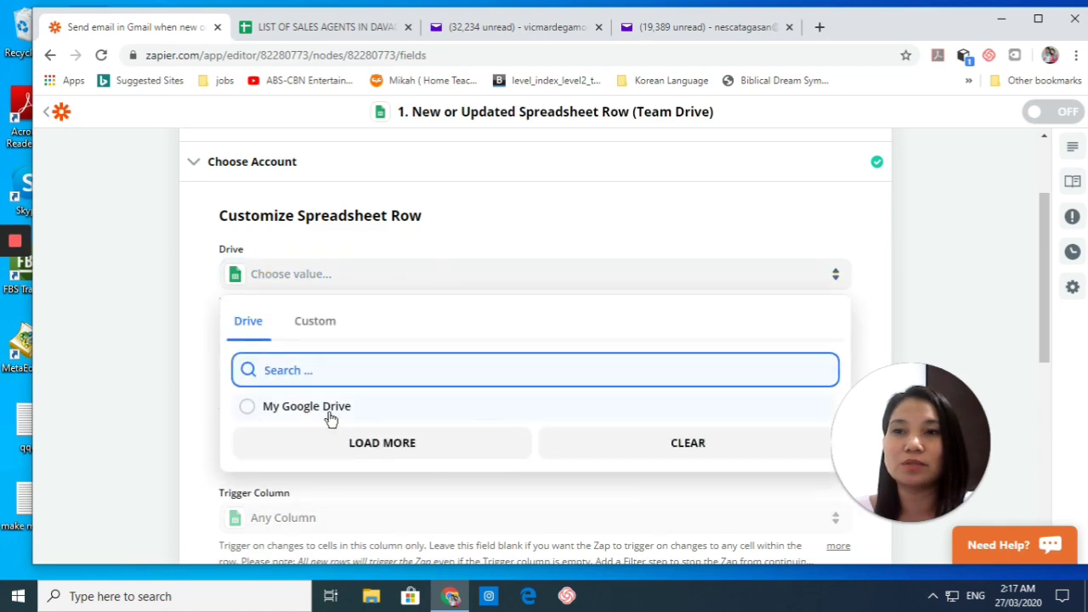
{"action": "left_click", "coordinate": [331, 416]}
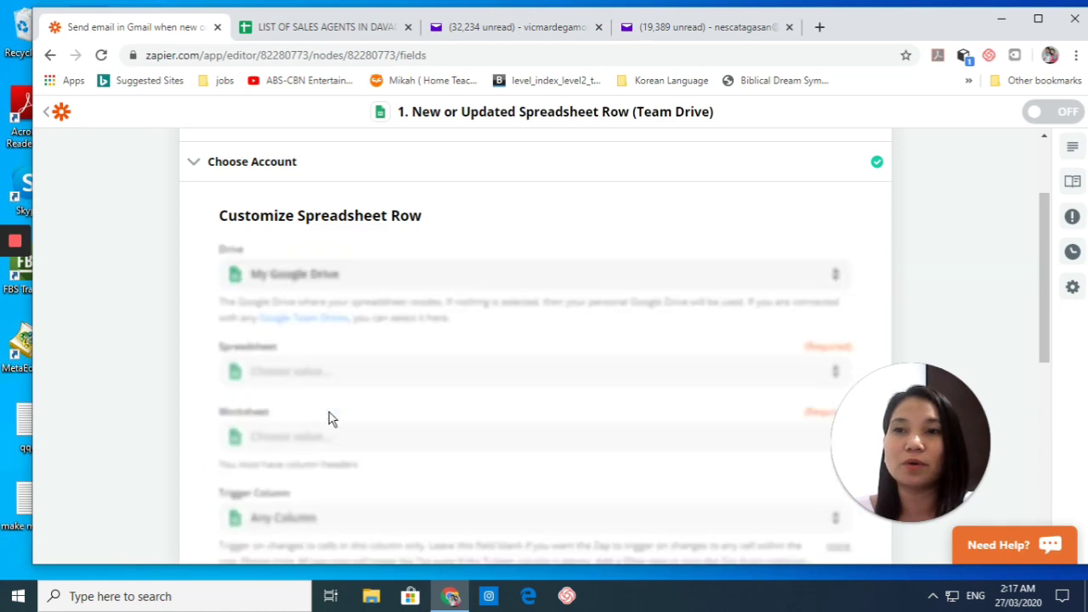
{"action": "left_click", "coordinate": [440, 370]}
{"action": "scroll", "coordinate": [383, 382], "scroll_direction": "down", "scroll_amount": 2}
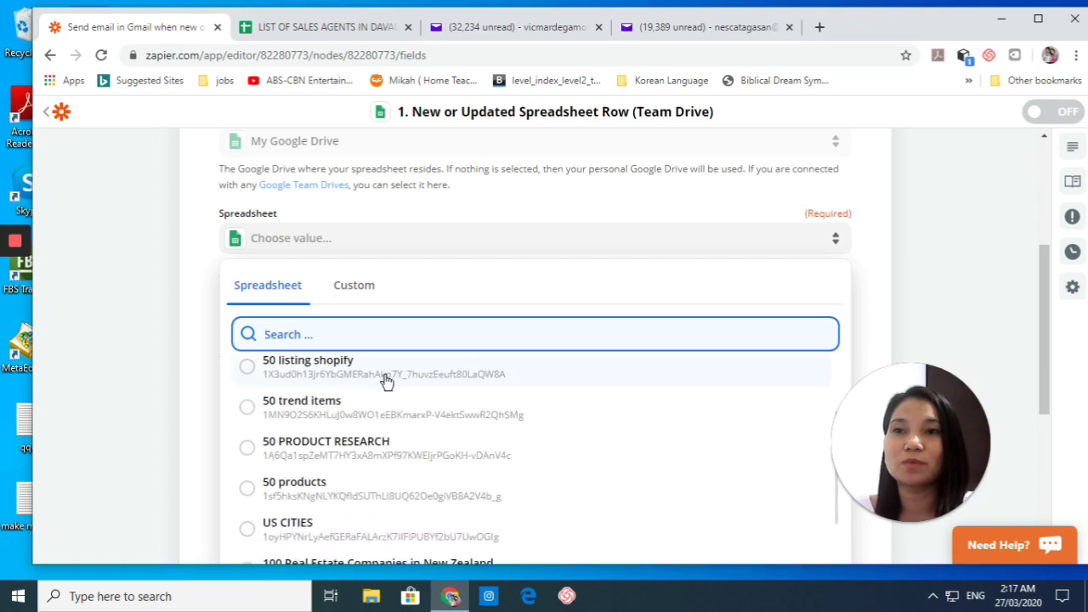
{"action": "scroll", "coordinate": [413, 413], "scroll_direction": "up", "scroll_amount": 2}
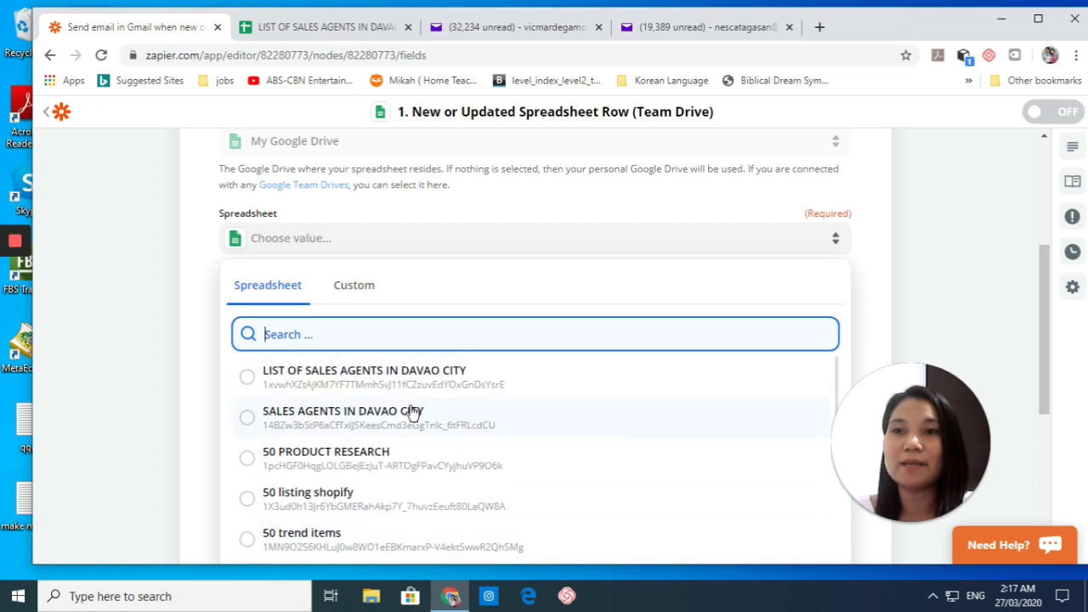
{"action": "left_click", "coordinate": [342, 384]}
Step: Choose worksheet Sheet1 and trigger column EMAIL ADDRESS, then continue to the Find Data step
{"action": "left_click", "coordinate": [318, 27]}
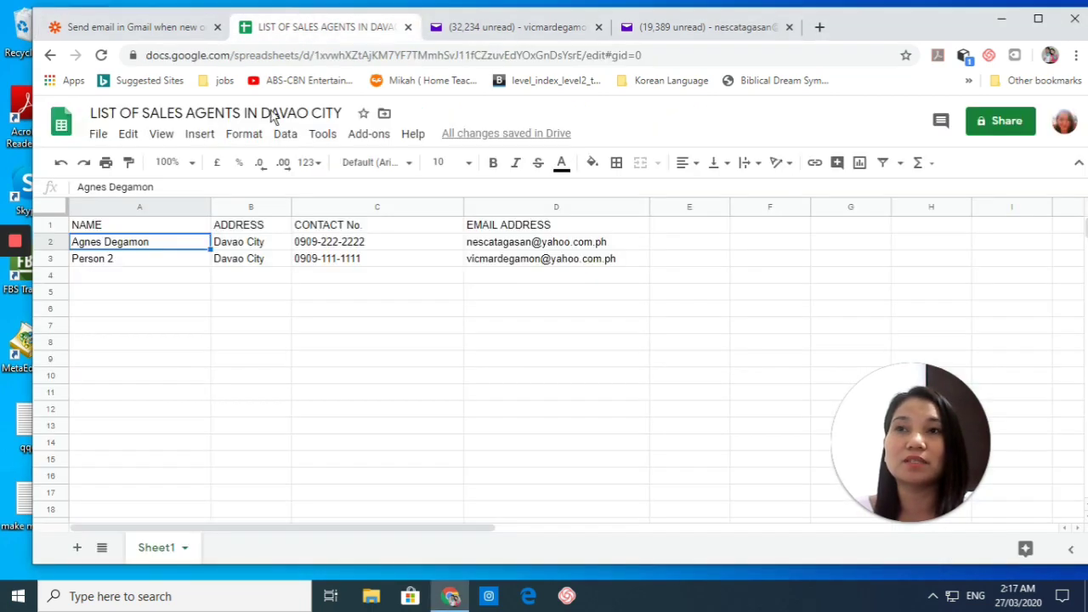
{"action": "left_click", "coordinate": [138, 31]}
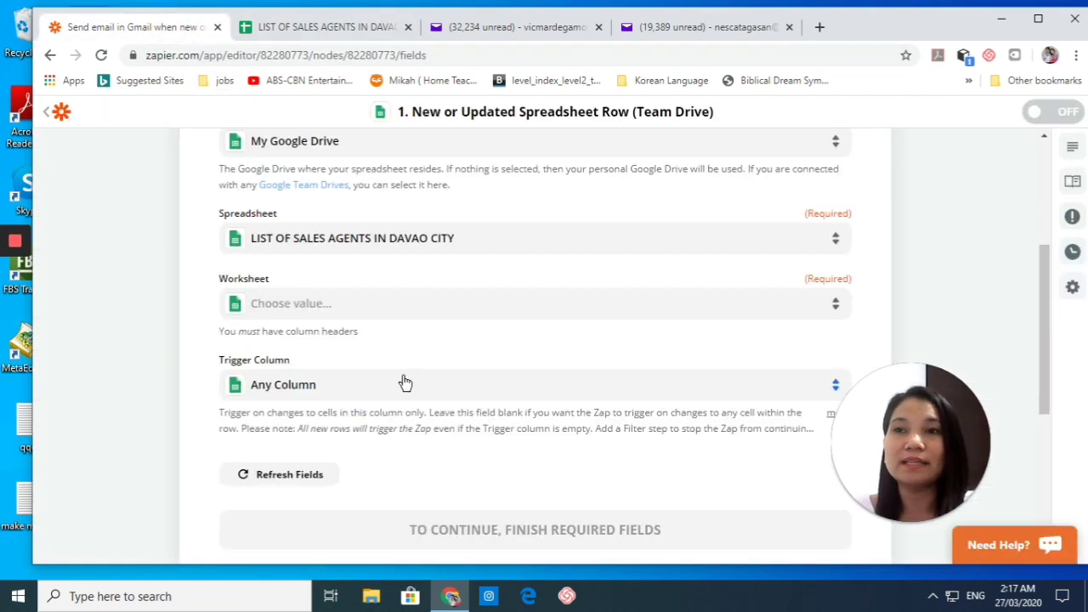
{"action": "left_click", "coordinate": [307, 310]}
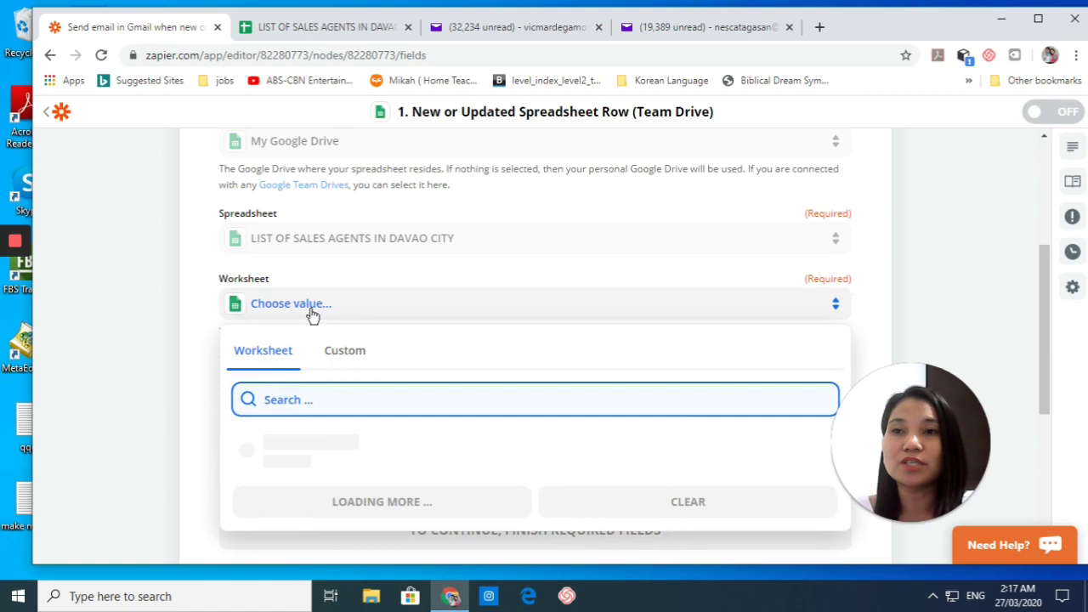
{"action": "left_click", "coordinate": [291, 439]}
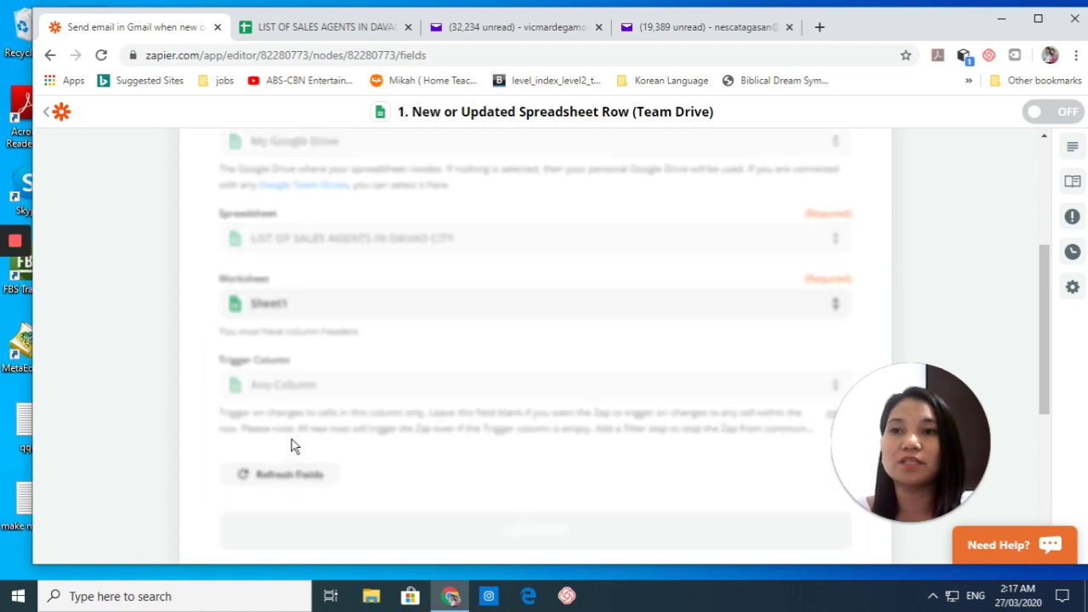
{"action": "left_click", "coordinate": [328, 32]}
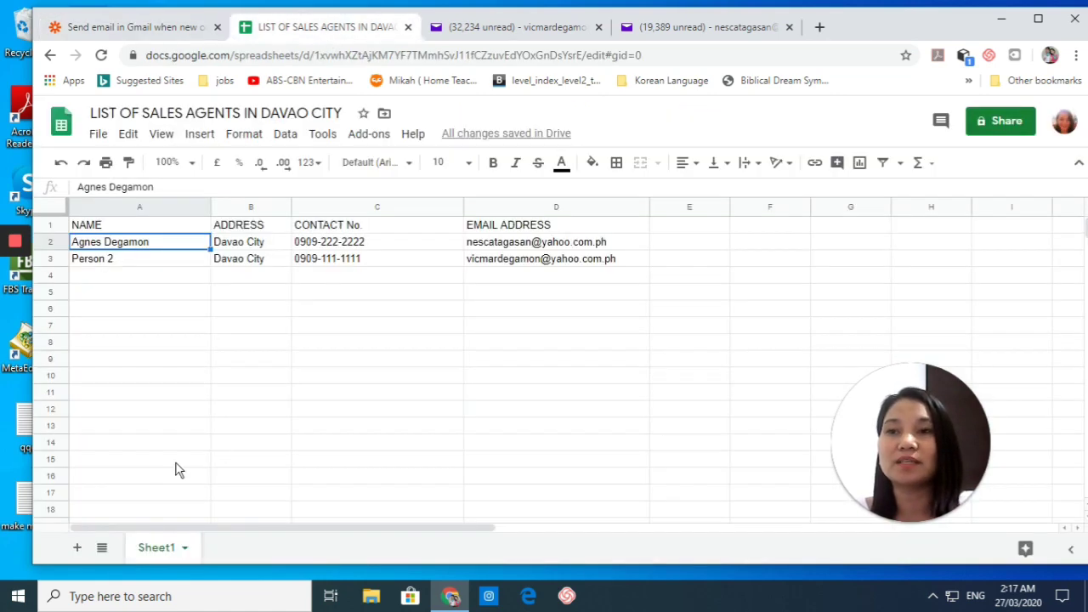
{"action": "left_click", "coordinate": [170, 27]}
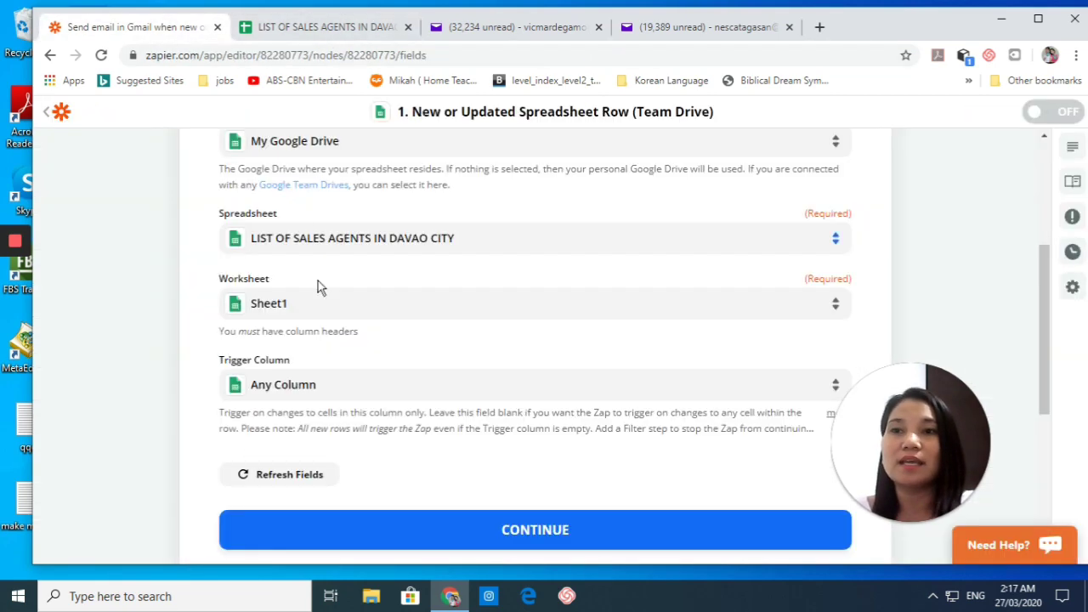
{"action": "left_click", "coordinate": [294, 392]}
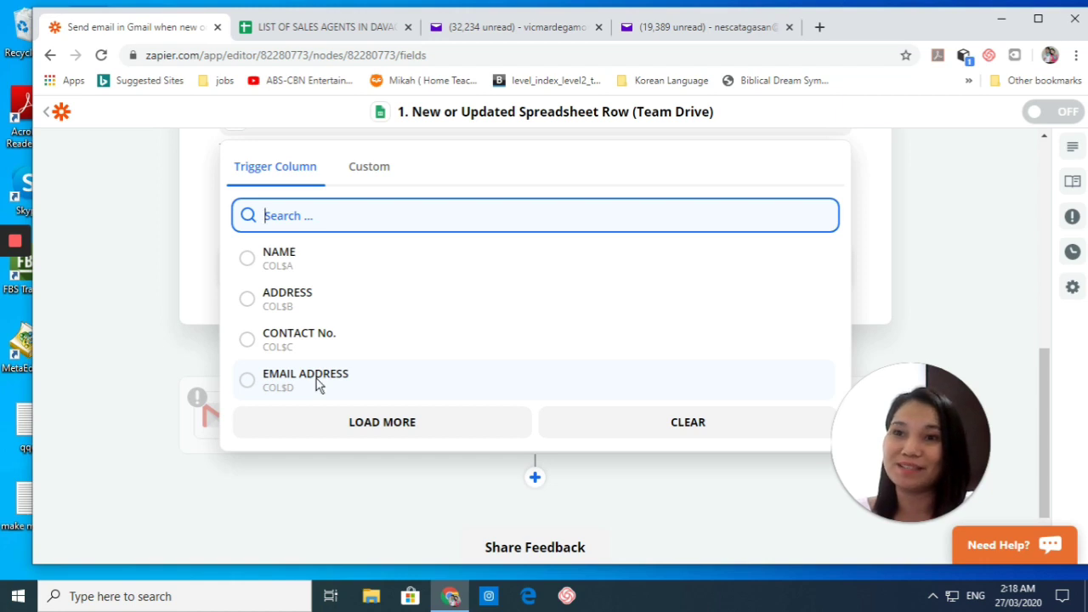
{"action": "left_click", "coordinate": [319, 384]}
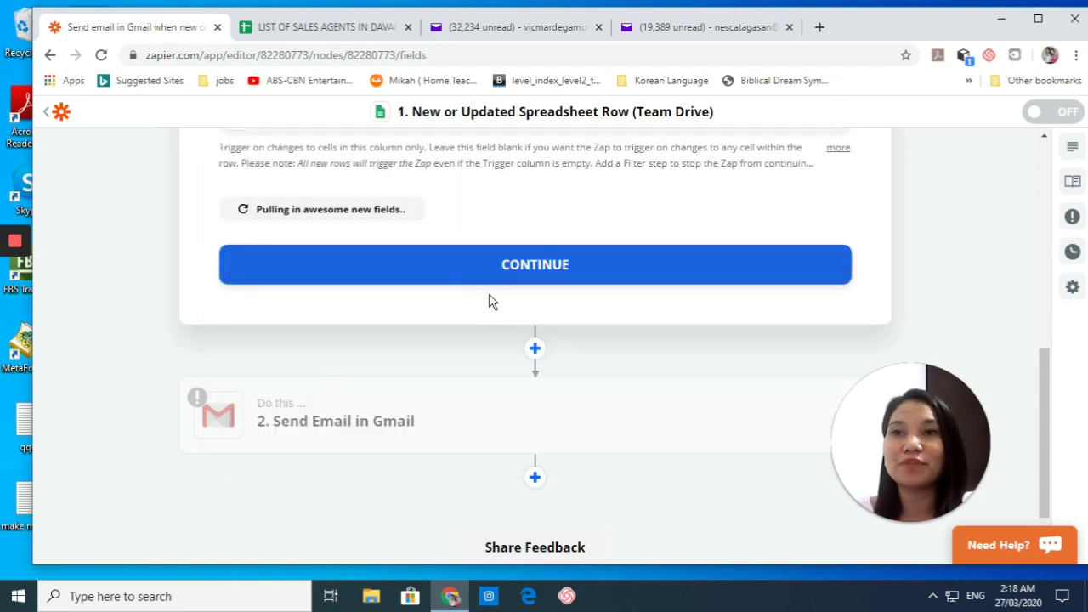
{"action": "left_click", "coordinate": [566, 399]}
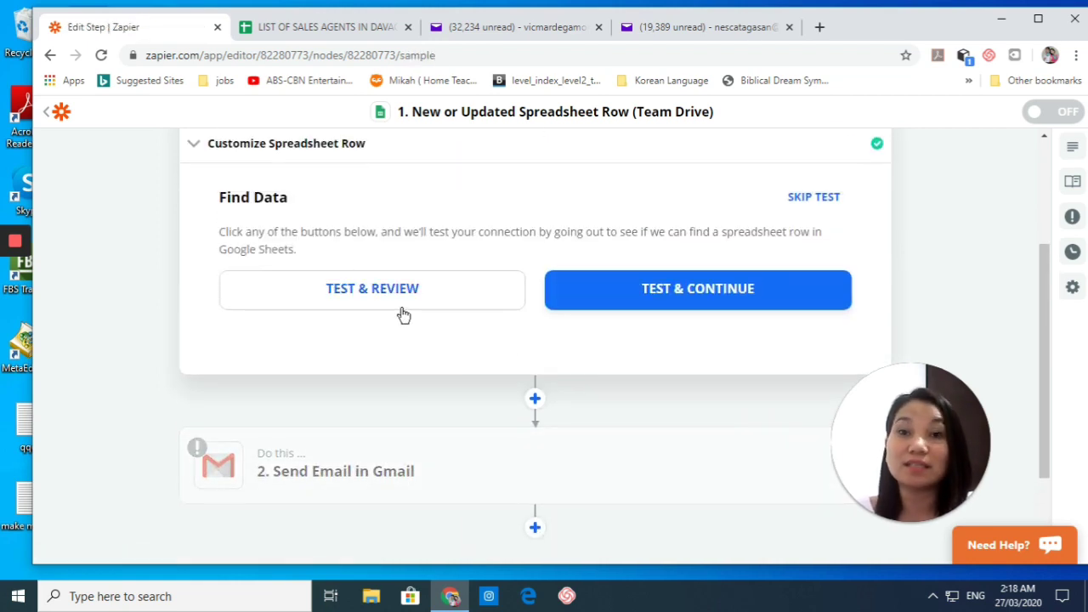
Step: Move past the spreadsheet trigger test to the Gmail Send Email step's Choose Account panel
{"action": "left_click", "coordinate": [673, 301]}
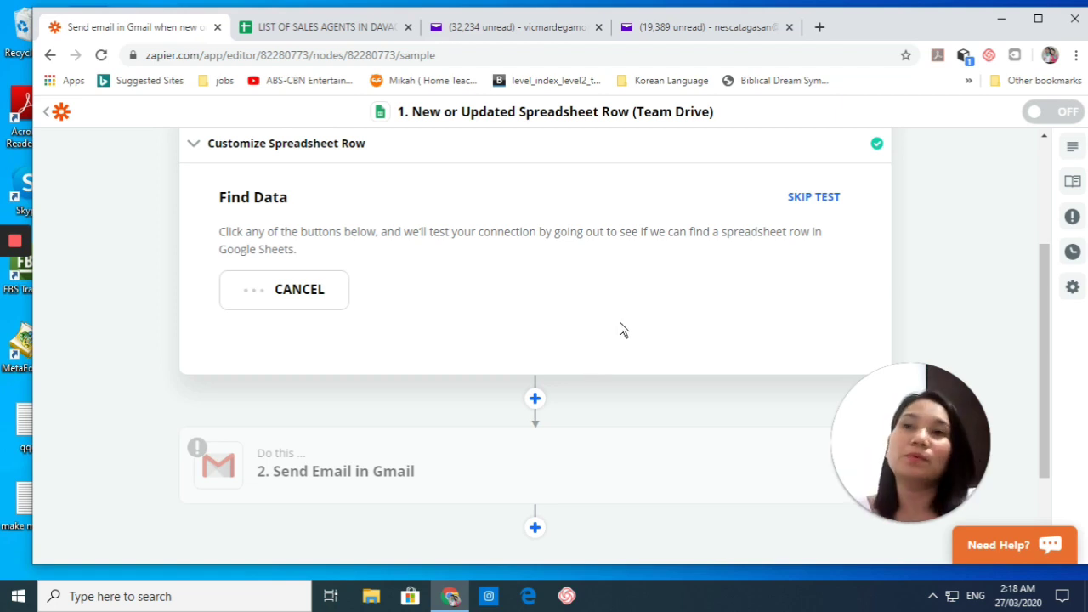
{"action": "scroll", "coordinate": [487, 328], "scroll_direction": "up", "scroll_amount": 2}
{"action": "scroll", "coordinate": [489, 329], "scroll_direction": "down", "scroll_amount": 4}
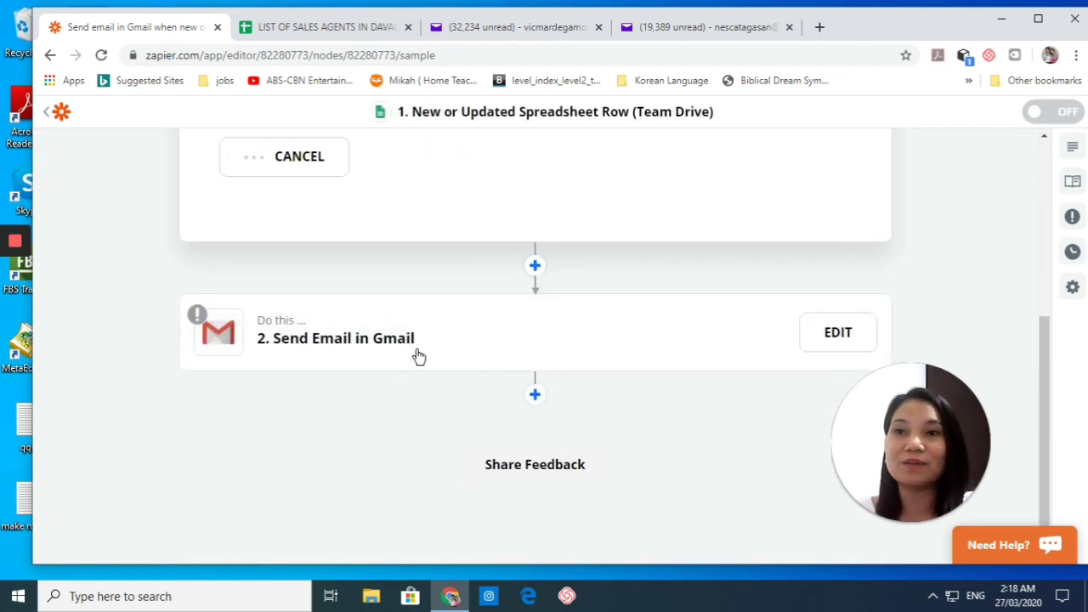
{"action": "scroll", "coordinate": [667, 255], "scroll_direction": "up", "scroll_amount": 1}
{"action": "scroll", "coordinate": [665, 247], "scroll_direction": "up", "scroll_amount": 1}
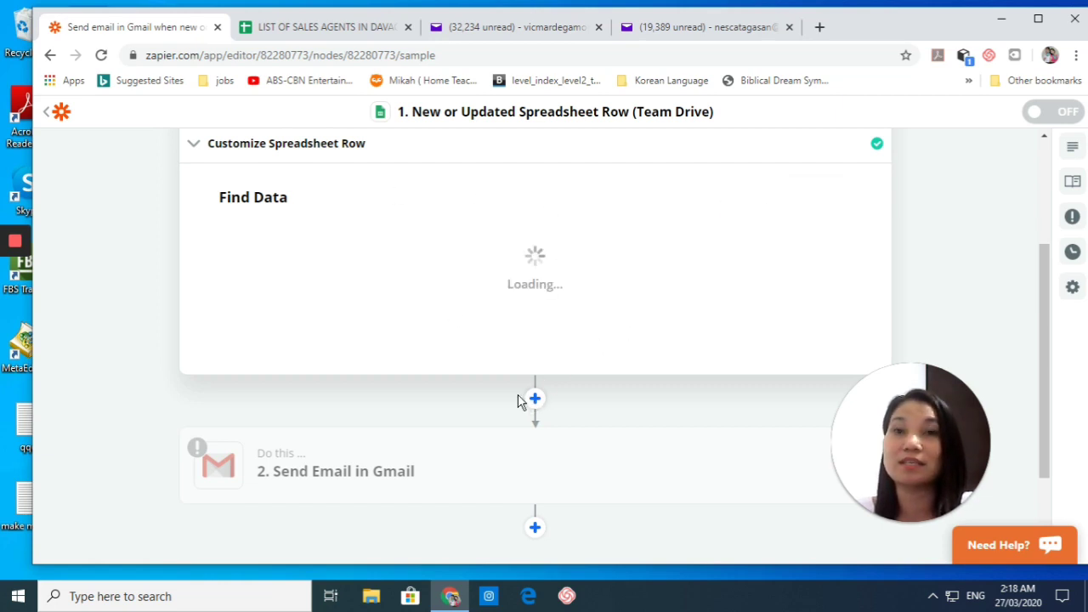
{"action": "scroll", "coordinate": [451, 392], "scroll_direction": "down", "scroll_amount": 2}
Step: Choose the connected Gmail account for Send Email and continue to the Customize Email form
{"action": "left_click", "coordinate": [286, 337]}
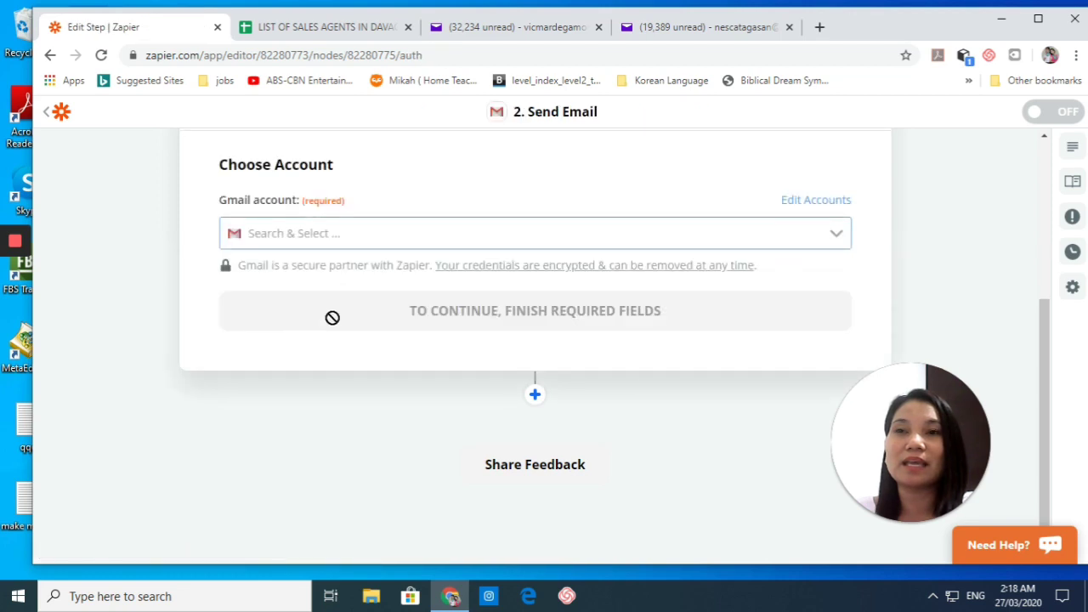
{"action": "scroll", "coordinate": [417, 246], "scroll_direction": "up", "scroll_amount": 2}
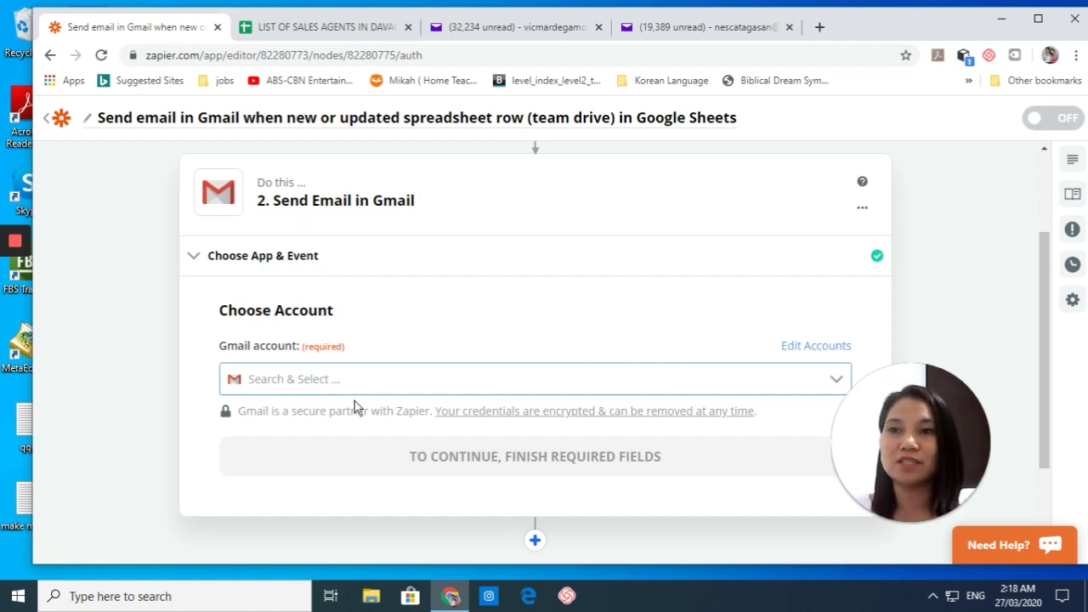
{"action": "left_click", "coordinate": [340, 382]}
{"action": "left_click", "coordinate": [342, 425]}
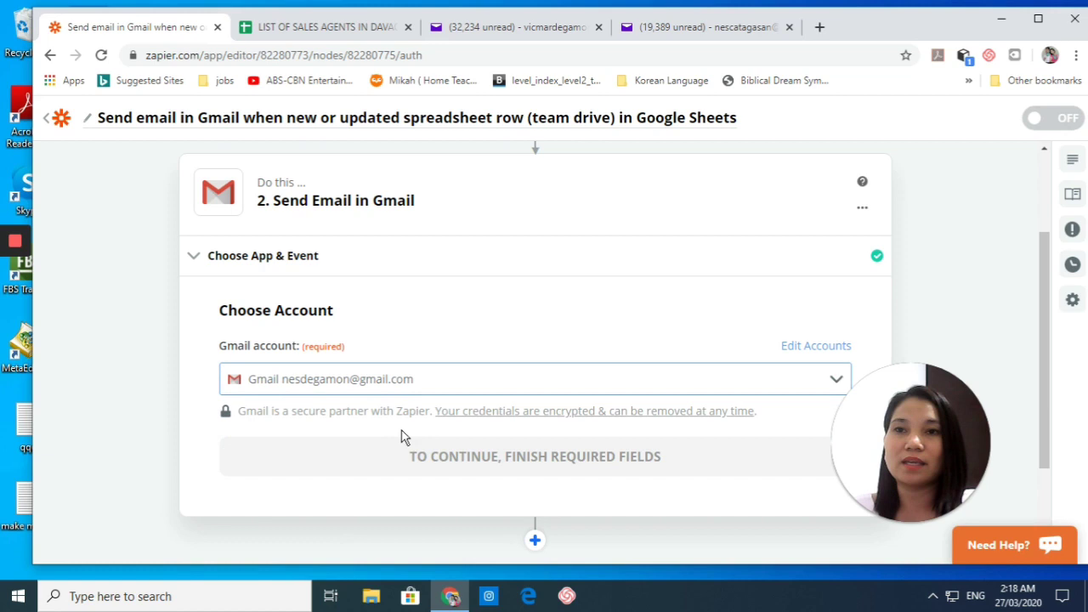
{"action": "scroll", "coordinate": [336, 374], "scroll_direction": "down", "scroll_amount": 2}
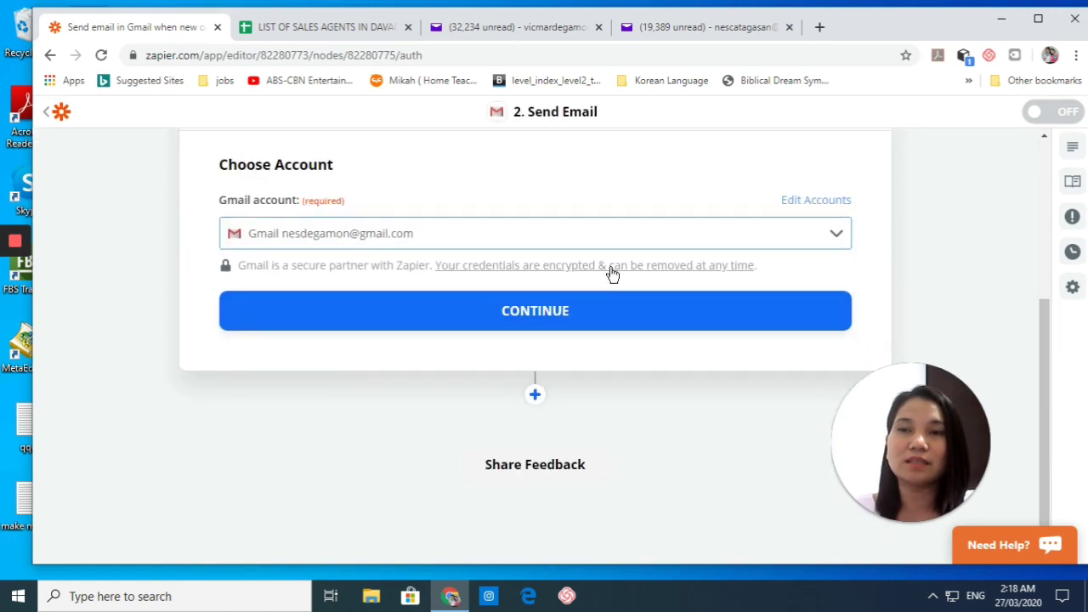
{"action": "left_click", "coordinate": [520, 319]}
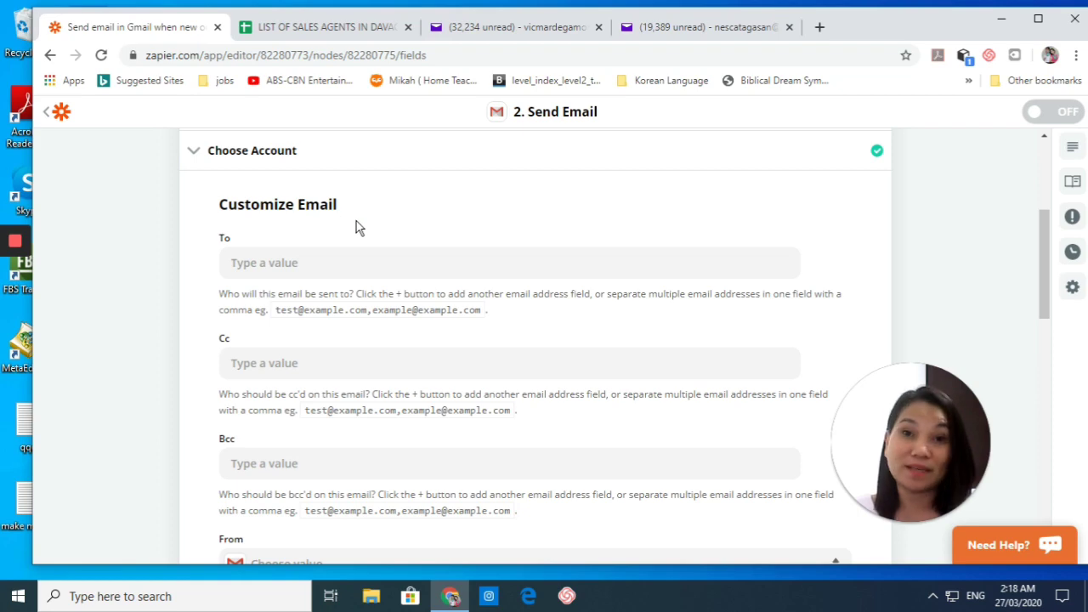
Step: Set the To field to the spreadsheet row's 1. EMAIL ADDRESS column
{"action": "left_click", "coordinate": [412, 260]}
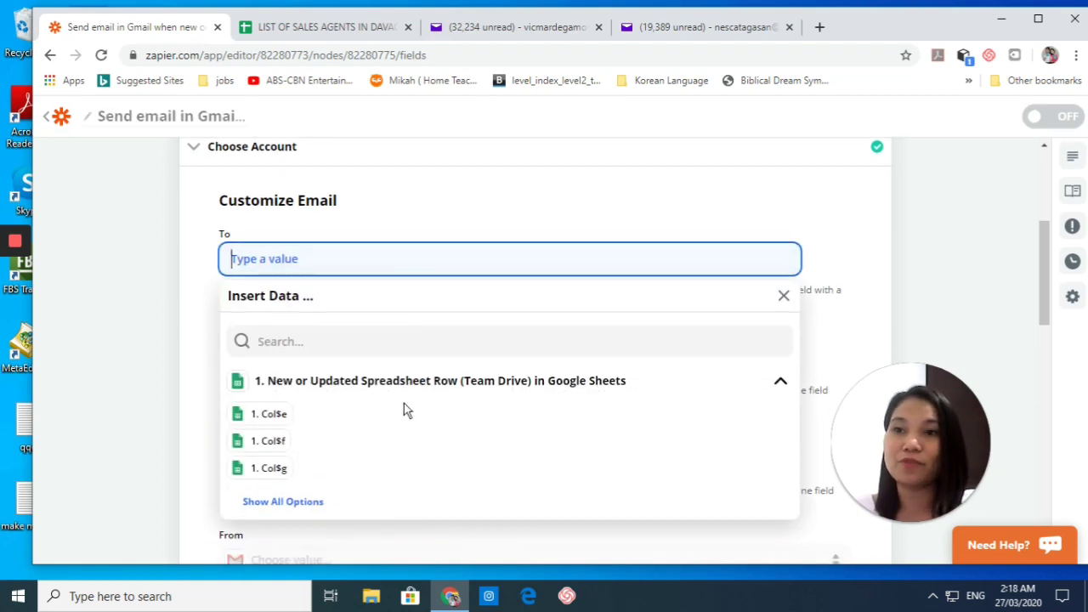
{"action": "left_click", "coordinate": [309, 381]}
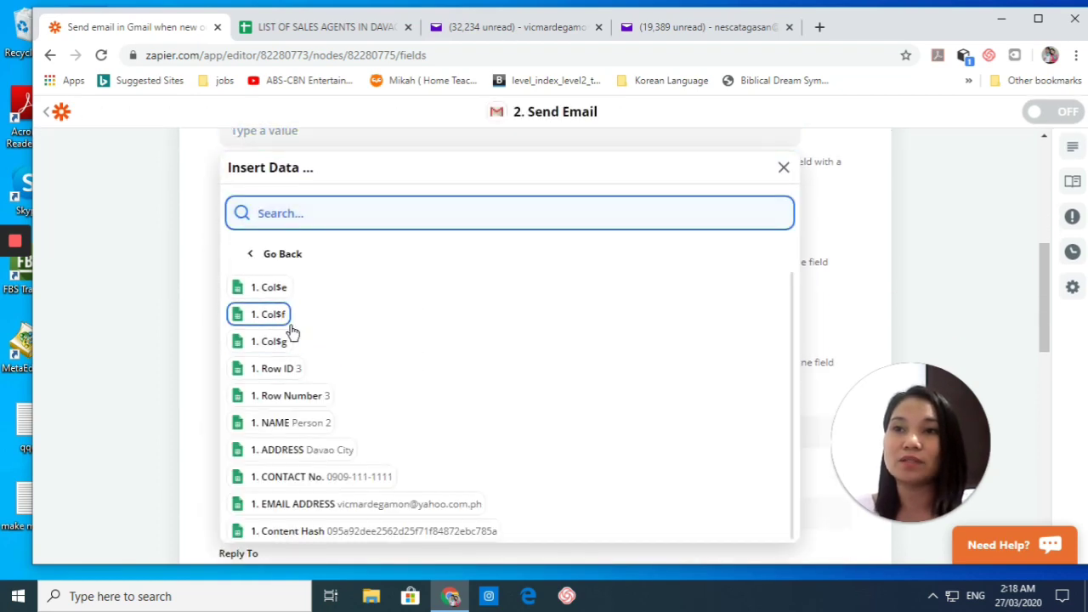
{"action": "left_click", "coordinate": [353, 510]}
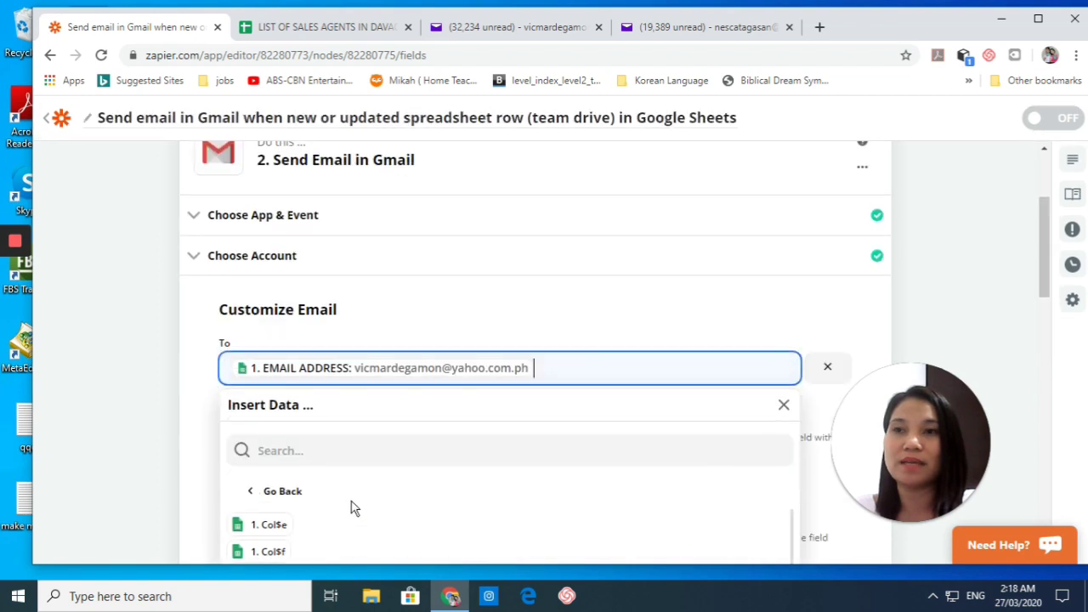
{"action": "left_click", "coordinate": [198, 404]}
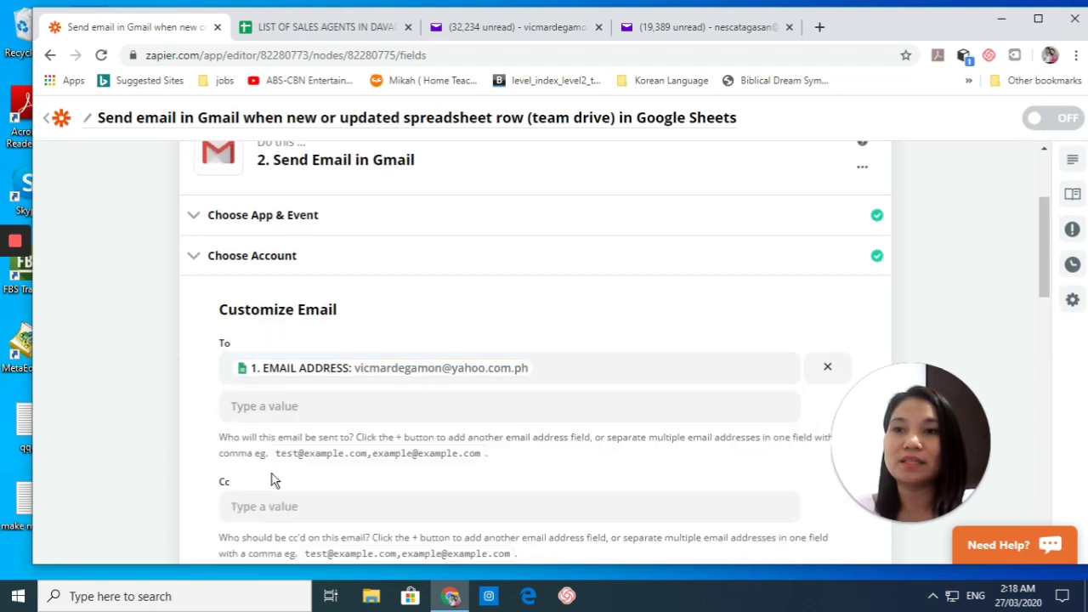
{"action": "scroll", "coordinate": [272, 476], "scroll_direction": "down", "scroll_amount": 3}
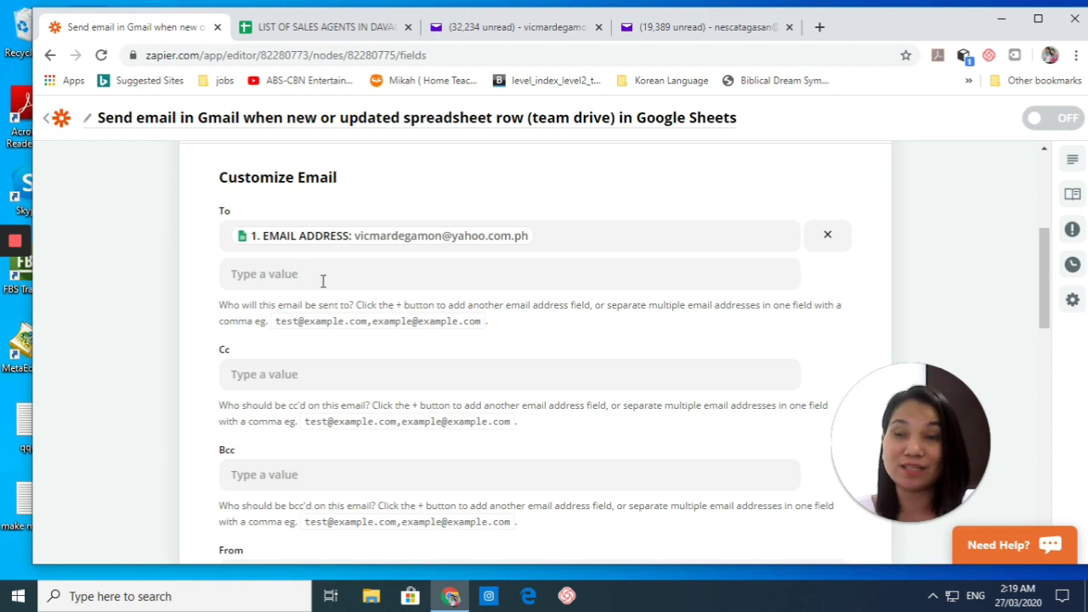
{"action": "scroll", "coordinate": [398, 362], "scroll_direction": "down", "scroll_amount": 3}
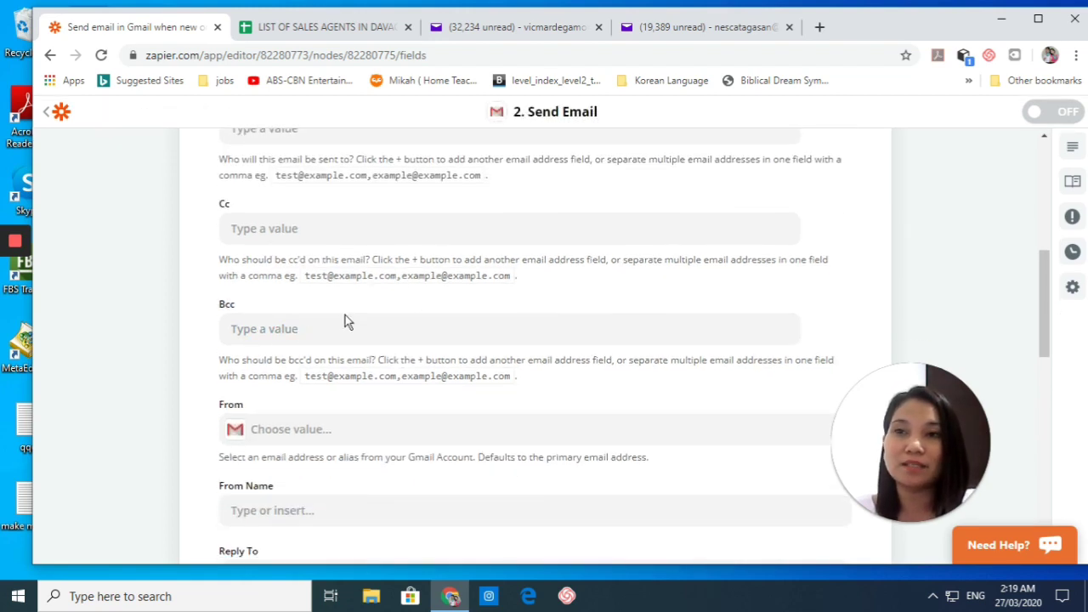
{"action": "scroll", "coordinate": [478, 359], "scroll_direction": "down", "scroll_amount": 3}
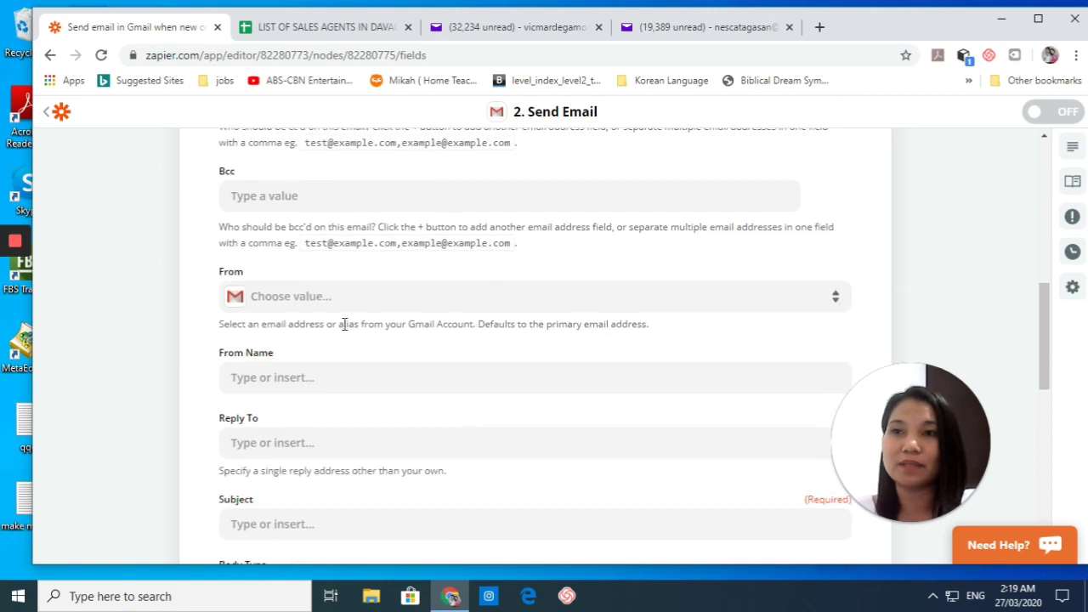
Step: Search the From dropdown for 'REAL ESTATE SEMINAR PROVIDER CO.', which finds no matching option
{"action": "left_click", "coordinate": [420, 302]}
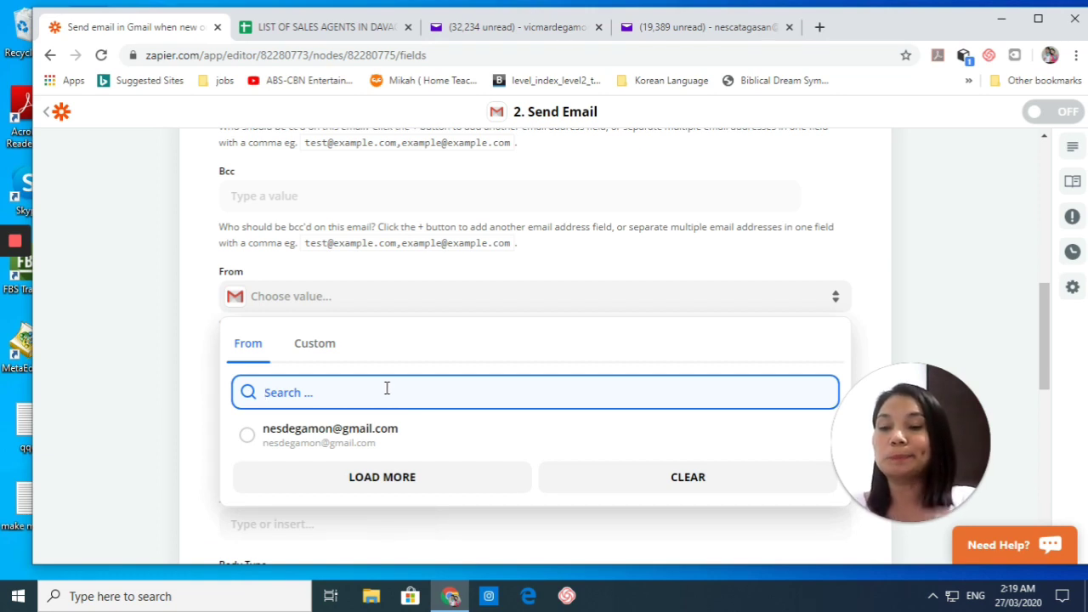
{"action": "type", "text": "agne"}
{"action": "key", "text": "BackSpace"}
{"action": "key", "text": "BackSpace"}
{"action": "key", "text": "BackSpace"}
{"action": "key", "text": "BackSpace"}
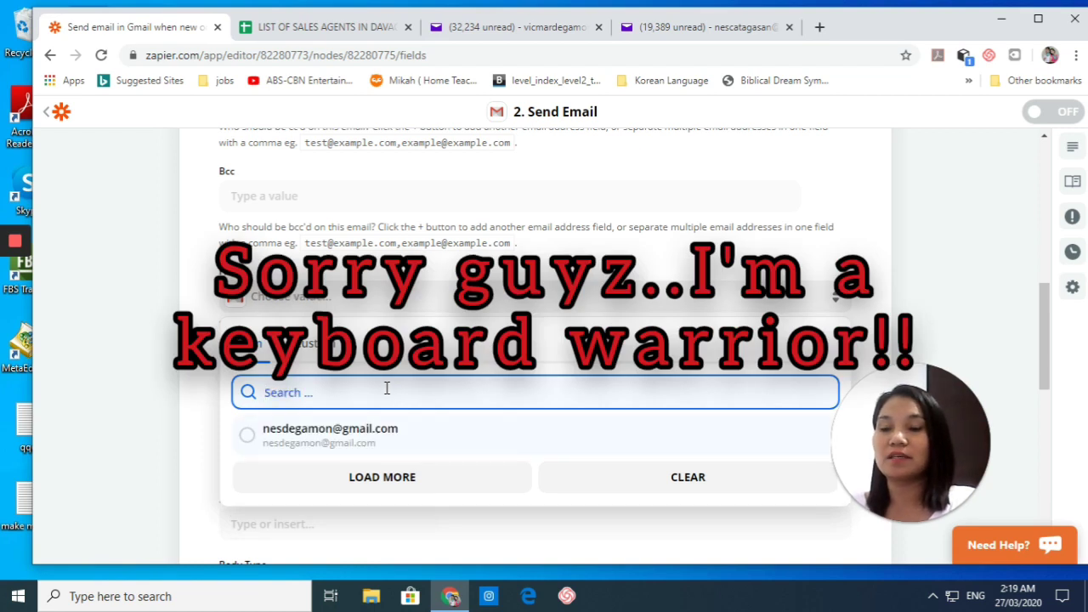
{"action": "type", "text": "REALTO"}
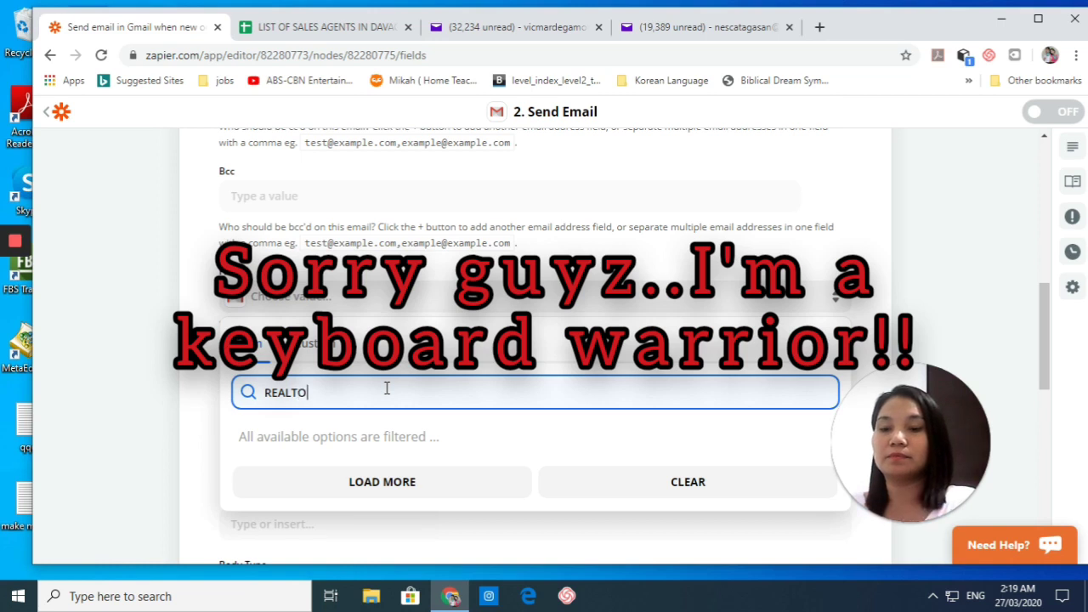
{"action": "type", "text": "R SEMINA"}
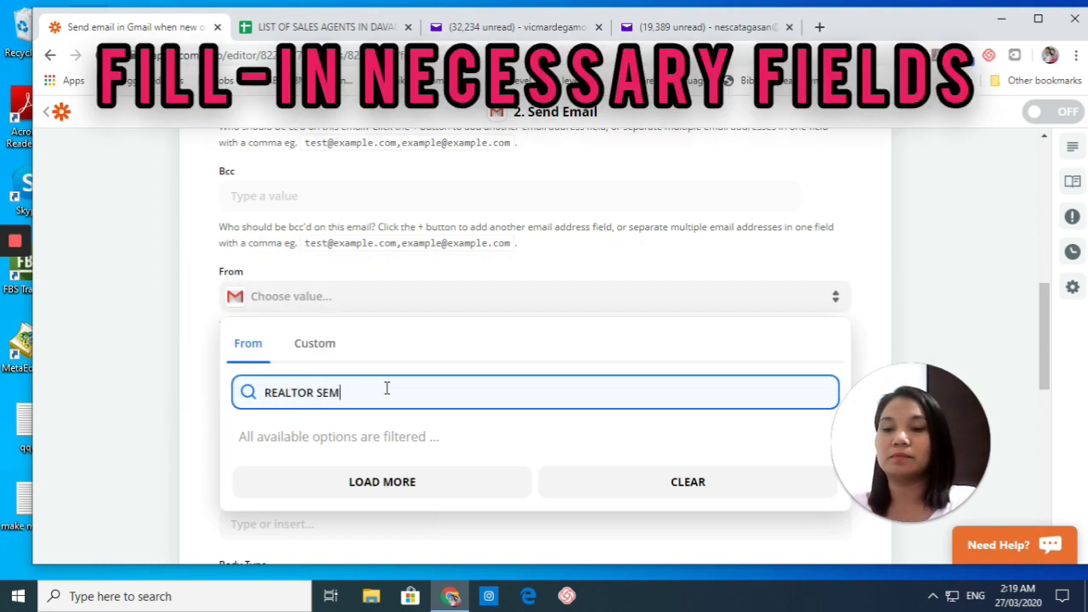
{"action": "key", "text": "BackSpace"}
{"action": "key", "text": "BackSpace"}
{"action": "key", "text": "BackSpace"}
{"action": "key", "text": "BackSpace"}
{"action": "key", "text": "BackSpace"}
{"action": "key", "text": "BackSpace"}
{"action": "key", "text": "BackSpace"}
{"action": "key", "text": "BackSpace"}
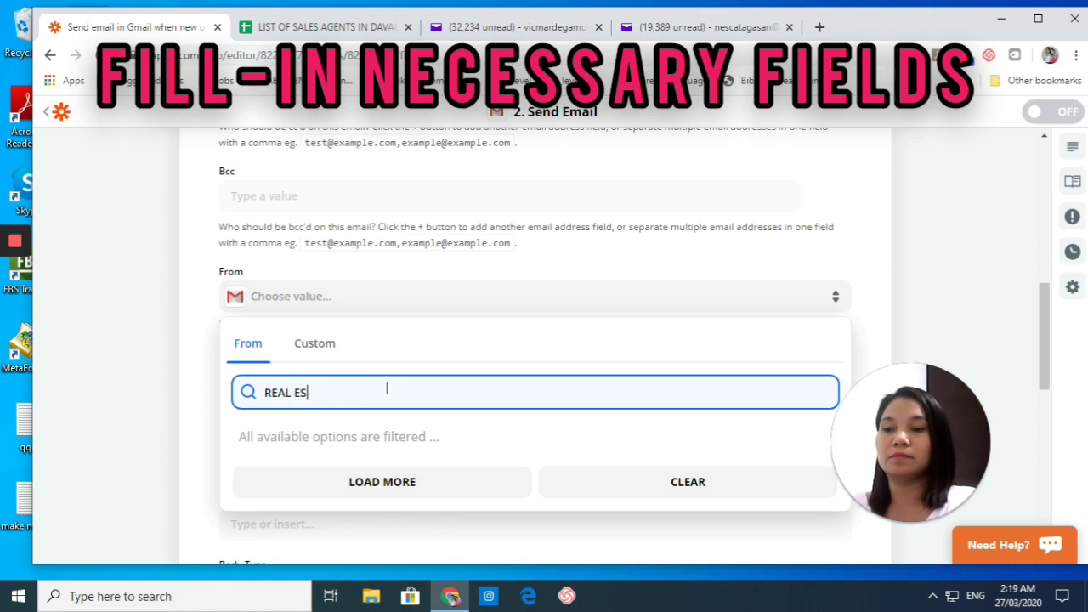
{"action": "type", "text": "TATE SEMINA"}
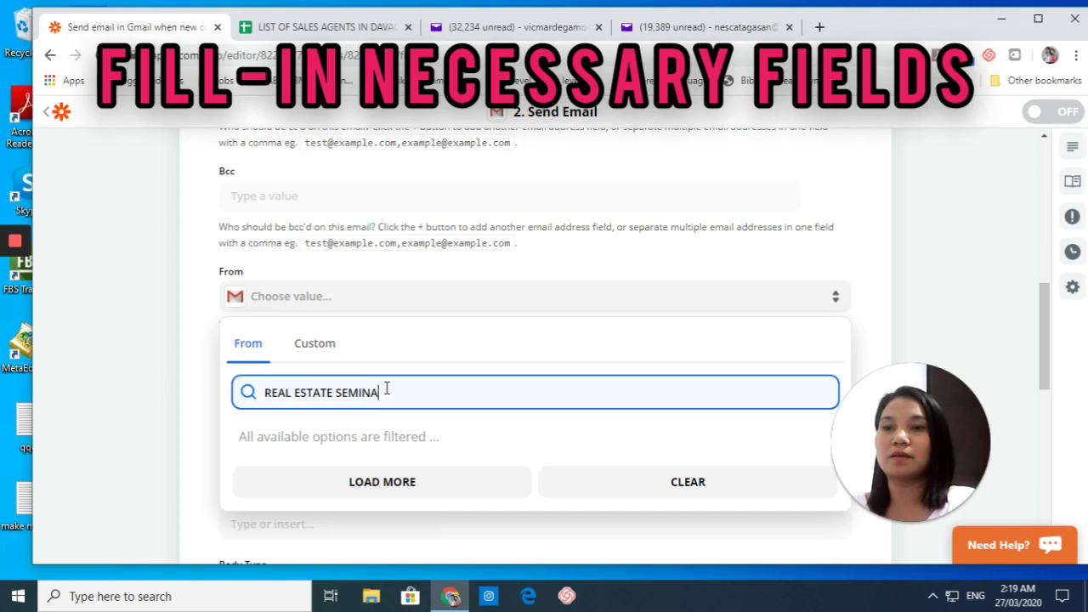
{"action": "type", "text": "R PROVIDER CO."}
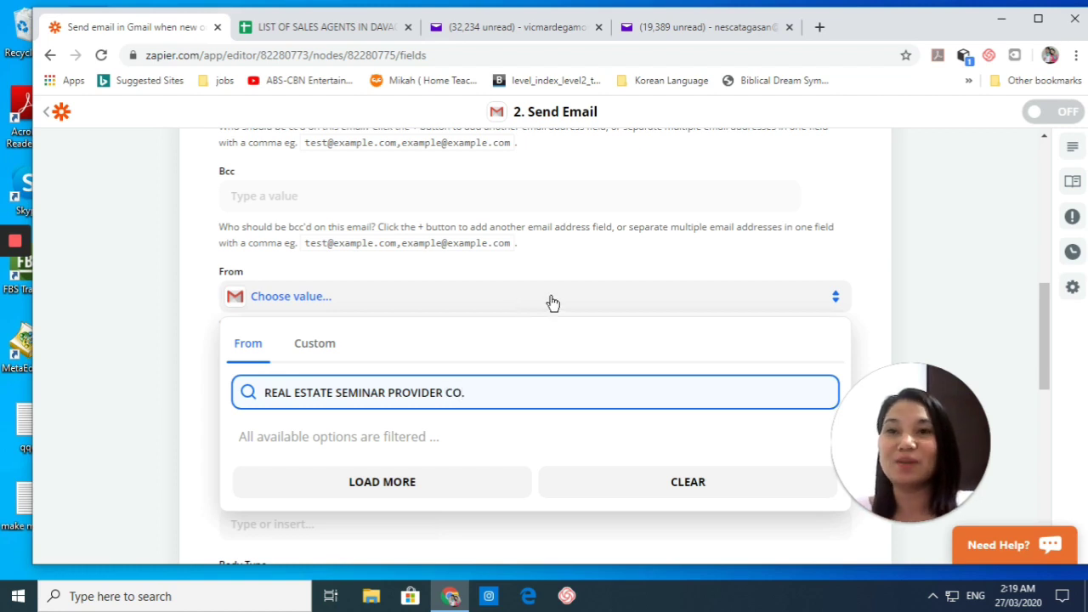
{"action": "left_click", "coordinate": [509, 339]}
{"action": "scroll", "coordinate": [519, 399], "scroll_direction": "down", "scroll_amount": 2}
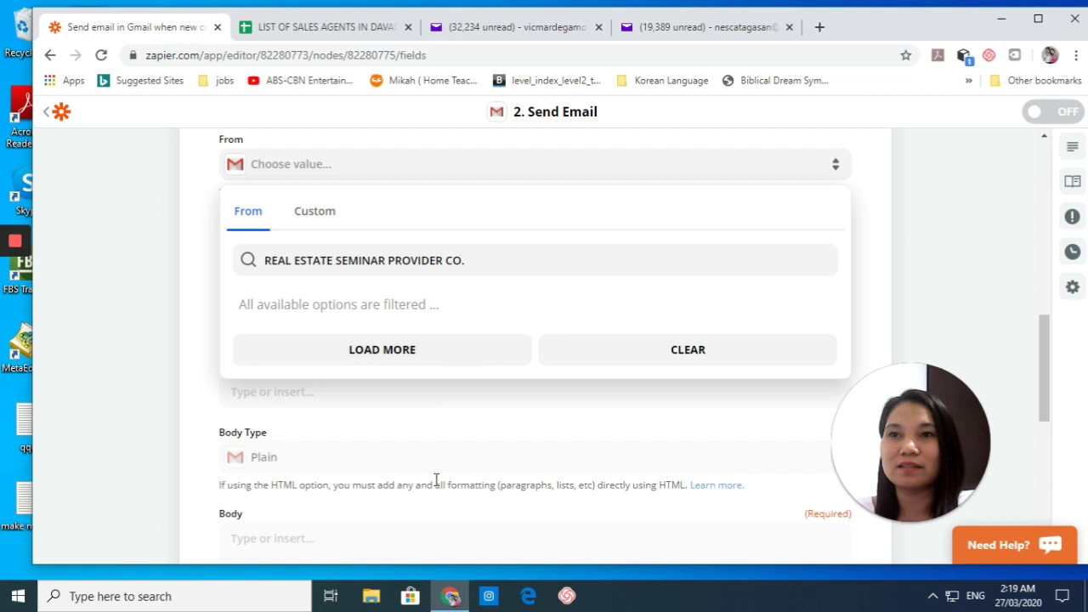
Step: Set the From field to the connected Gmail address
{"action": "left_click", "coordinate": [158, 271]}
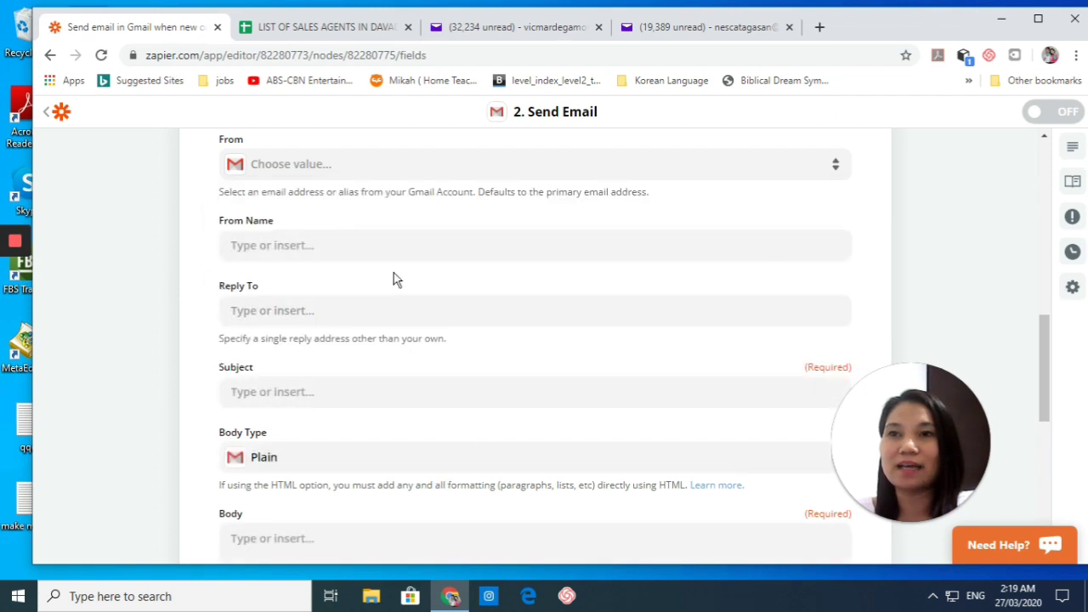
{"action": "scroll", "coordinate": [400, 283], "scroll_direction": "up", "scroll_amount": 2}
{"action": "scroll", "coordinate": [447, 314], "scroll_direction": "up", "scroll_amount": 2}
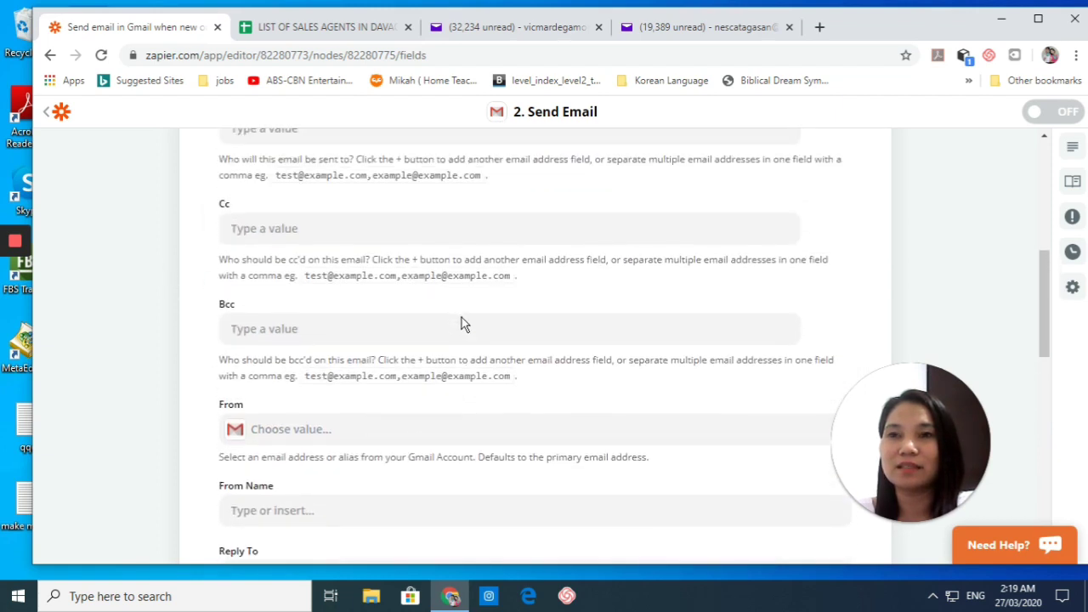
{"action": "scroll", "coordinate": [461, 322], "scroll_direction": "down", "scroll_amount": 2}
{"action": "left_click", "coordinate": [420, 299]}
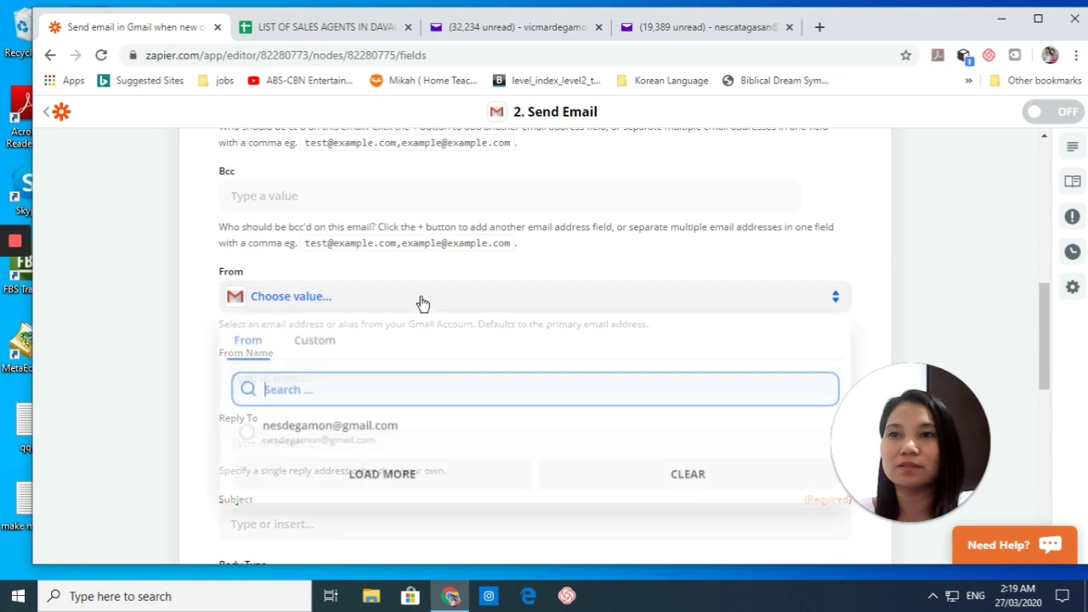
{"action": "left_click", "coordinate": [335, 435]}
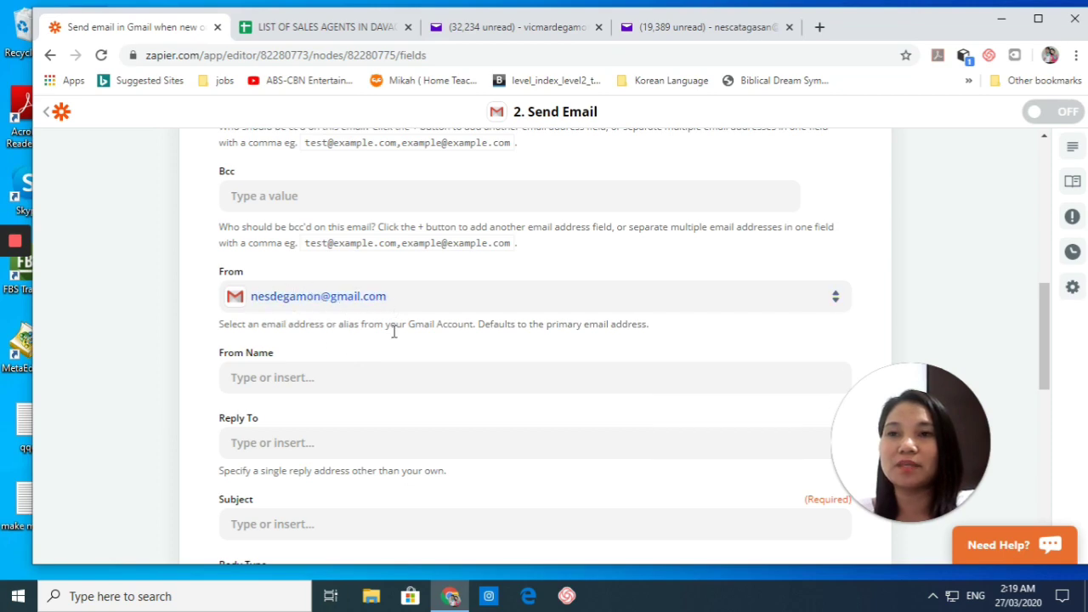
Step: Enter 'RE SEMINAR PROVIDER' as the sender's From Name
{"action": "scroll", "coordinate": [386, 382], "scroll_direction": "down", "scroll_amount": 2}
{"action": "left_click", "coordinate": [352, 242]}
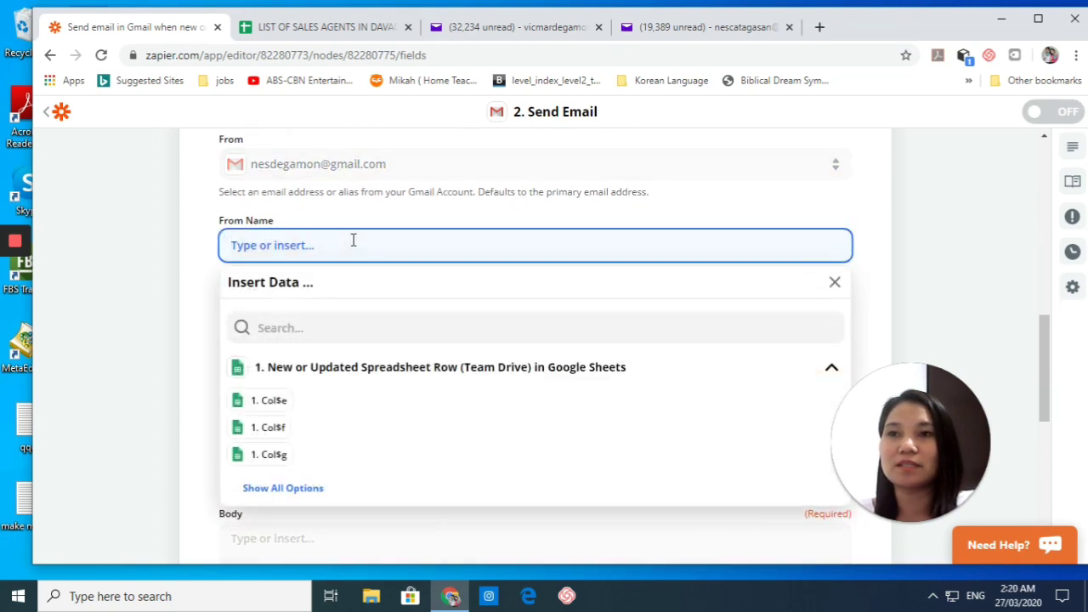
{"action": "scroll", "coordinate": [336, 390], "scroll_direction": "down", "scroll_amount": 6}
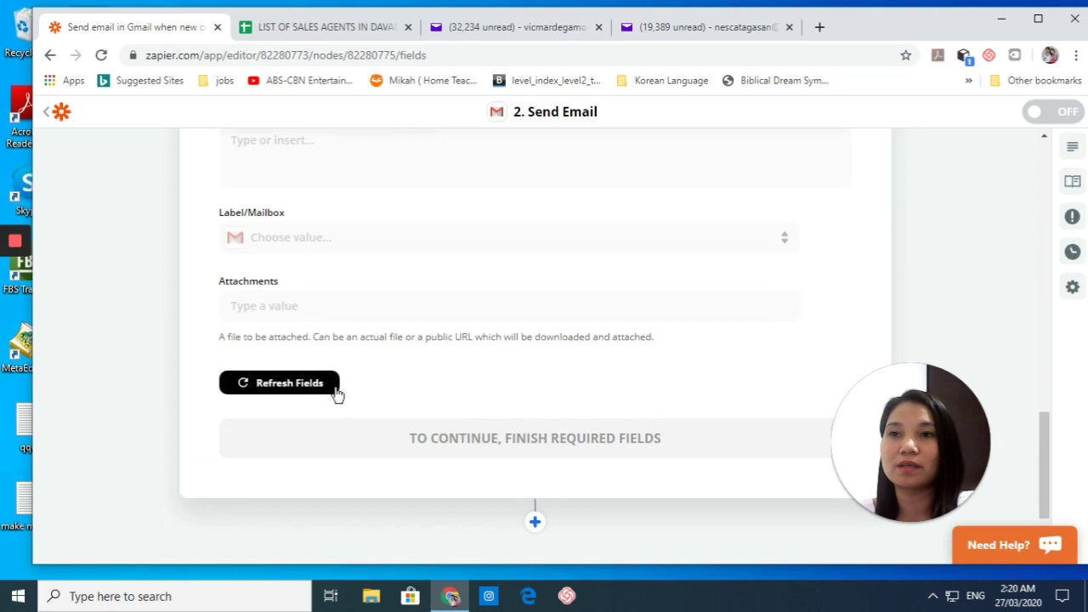
{"action": "scroll", "coordinate": [340, 387], "scroll_direction": "up", "scroll_amount": 8}
{"action": "left_click", "coordinate": [158, 348]}
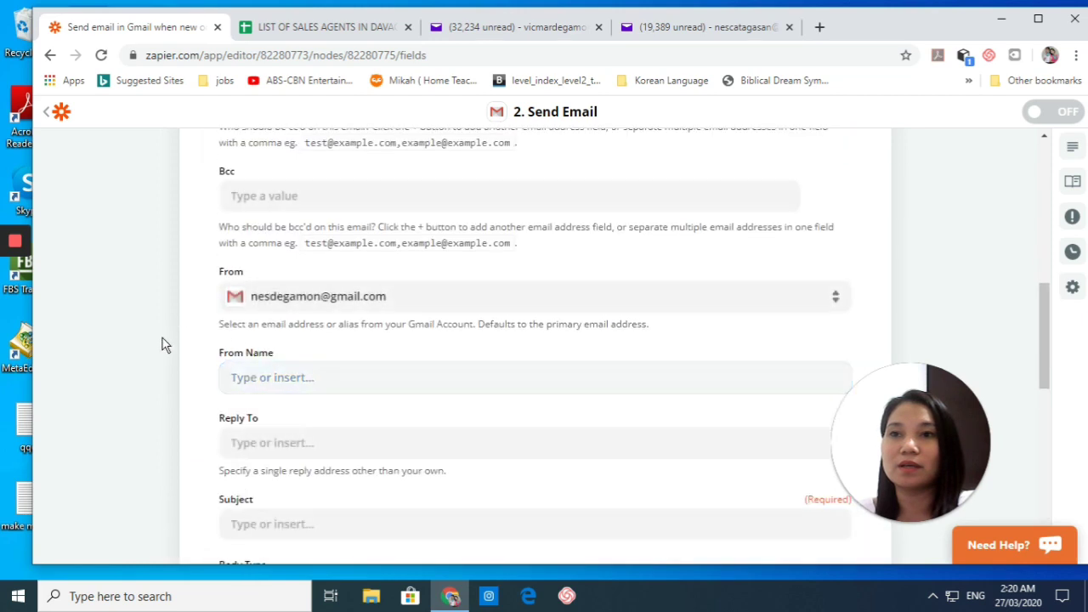
{"action": "left_click", "coordinate": [334, 379]}
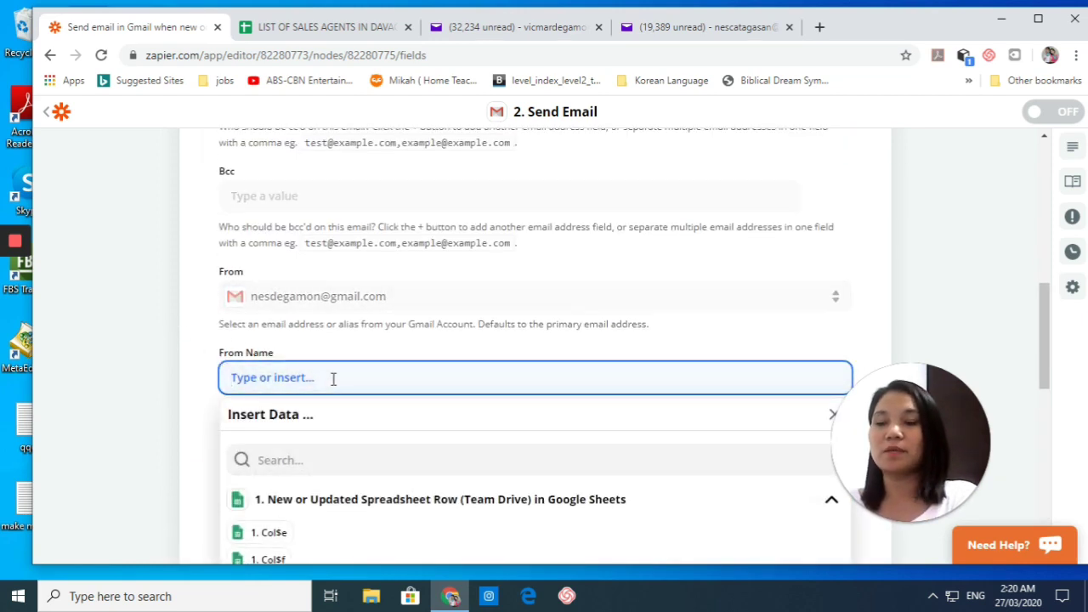
{"action": "type", "text": "r"}
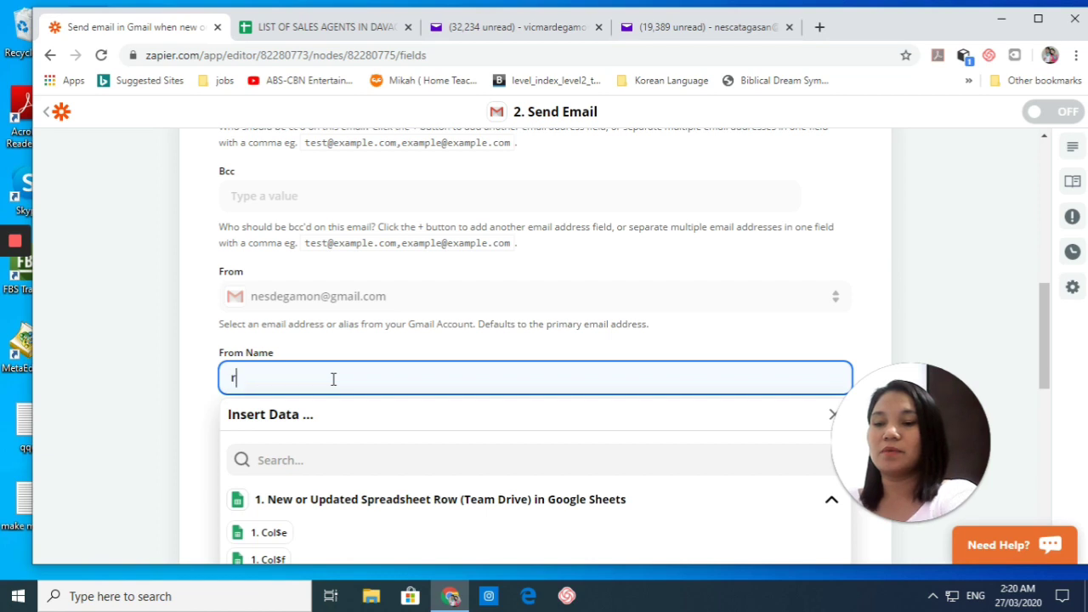
{"action": "type", "text": "e"}
{"action": "key", "text": "BackSpace"}
{"action": "key", "text": "BackSpace"}
{"action": "type", "text": "R"}
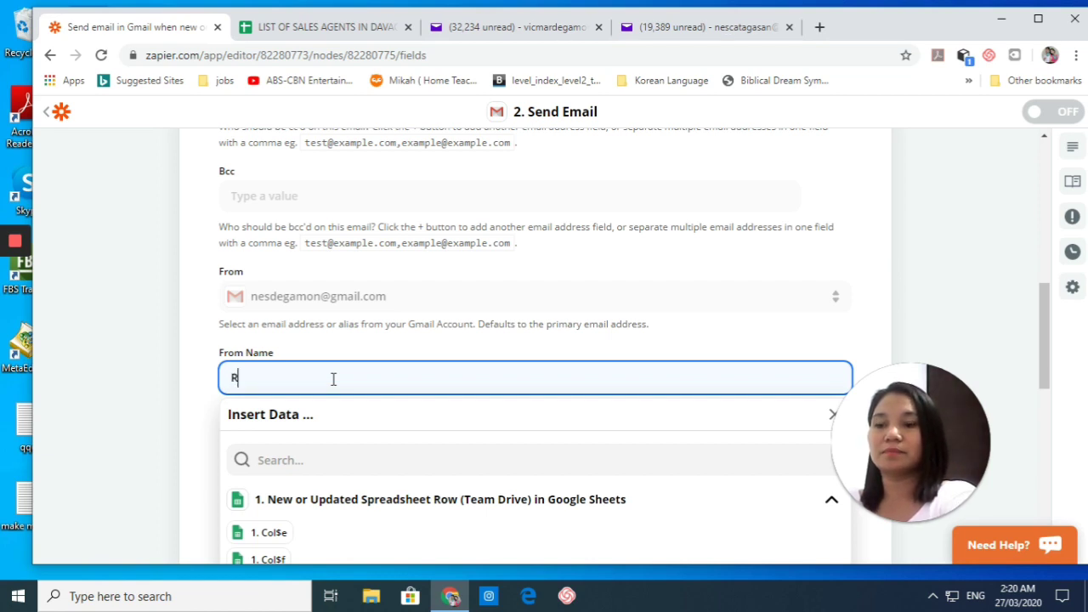
{"action": "type", "text": "E "}
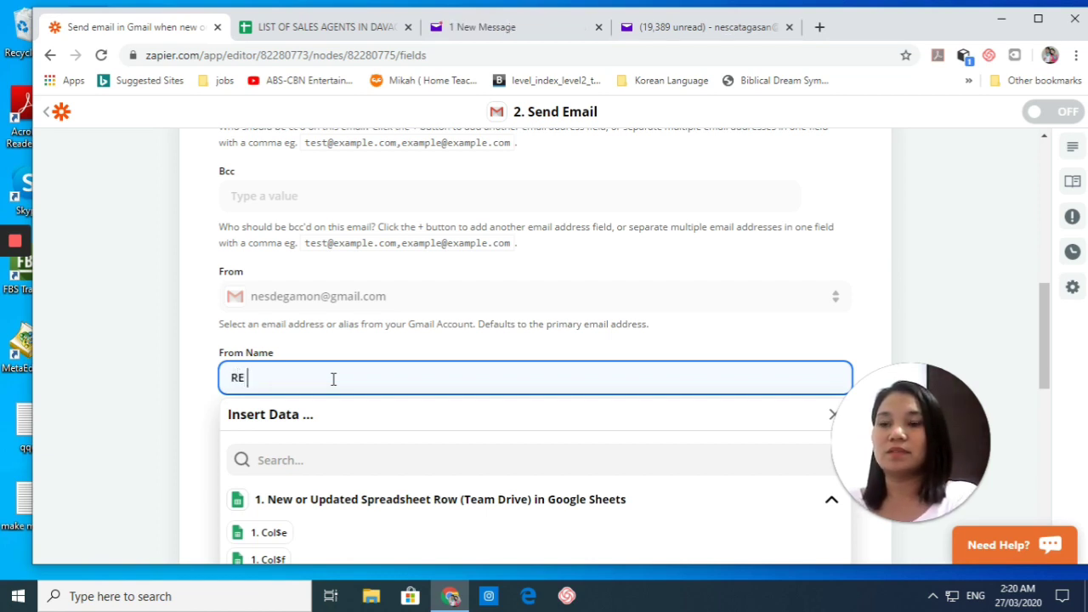
{"action": "type", "text": "SEMINAR"}
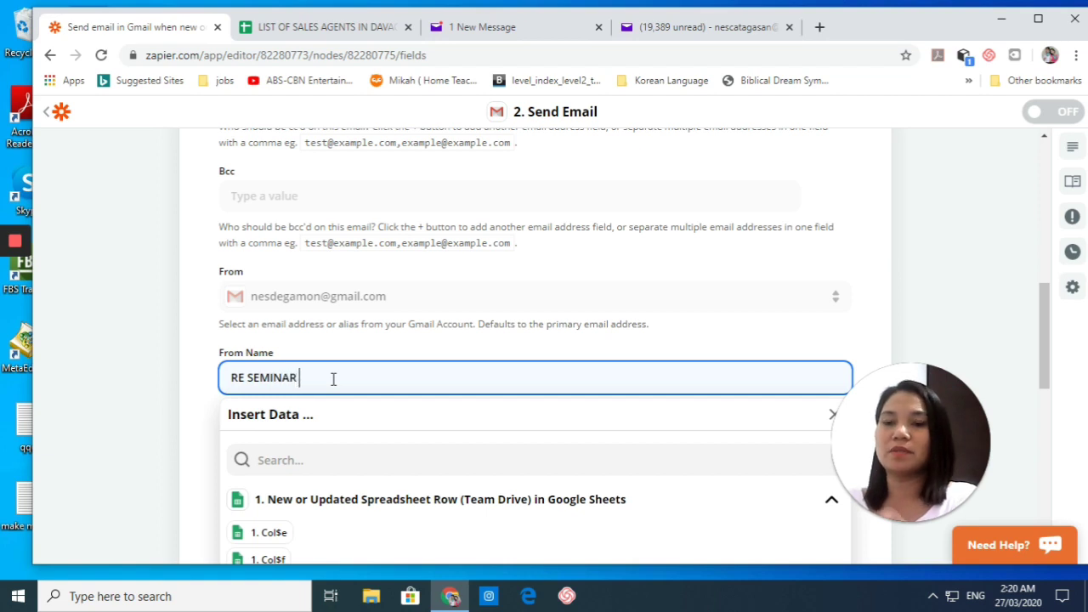
{"action": "type", "text": " PRO"}
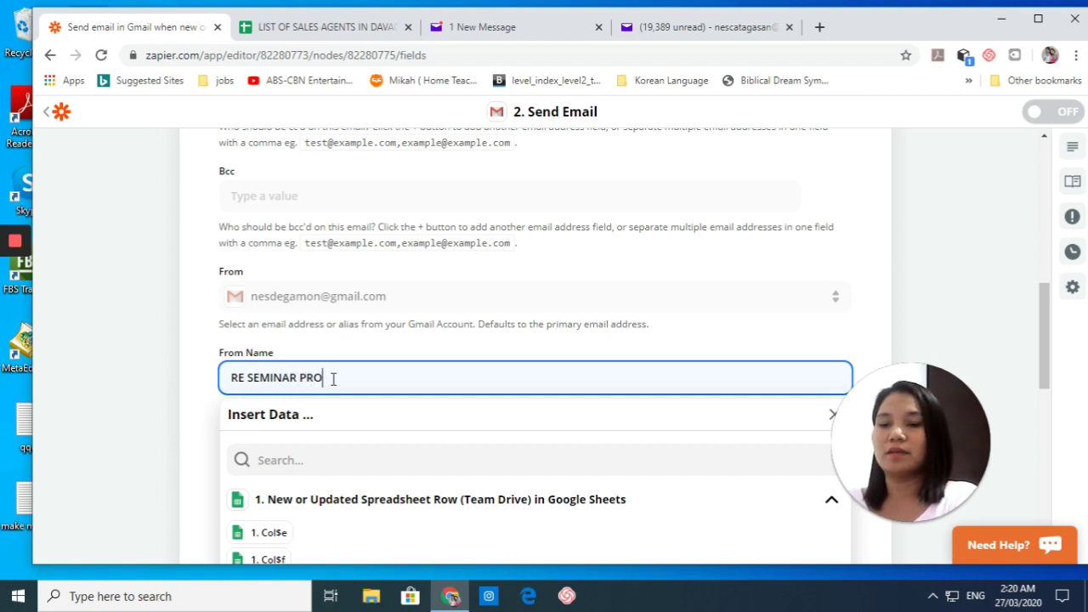
{"action": "type", "text": "VIDER"}
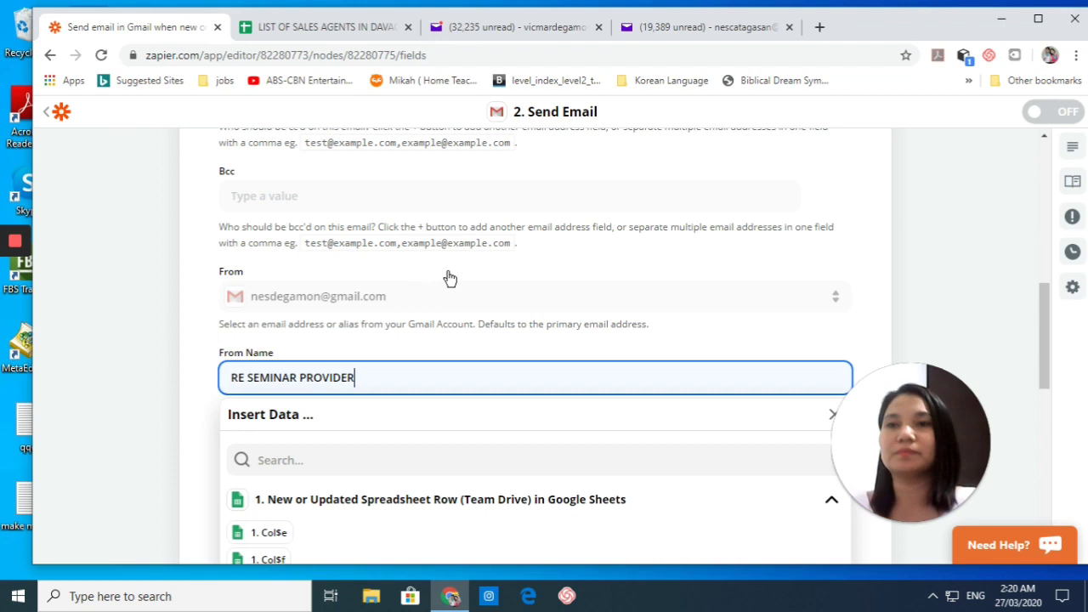
Step: Enter the subject 'INVITATION TO A FREE SEMINAR' and review the Body Type options
{"action": "left_click", "coordinate": [155, 418]}
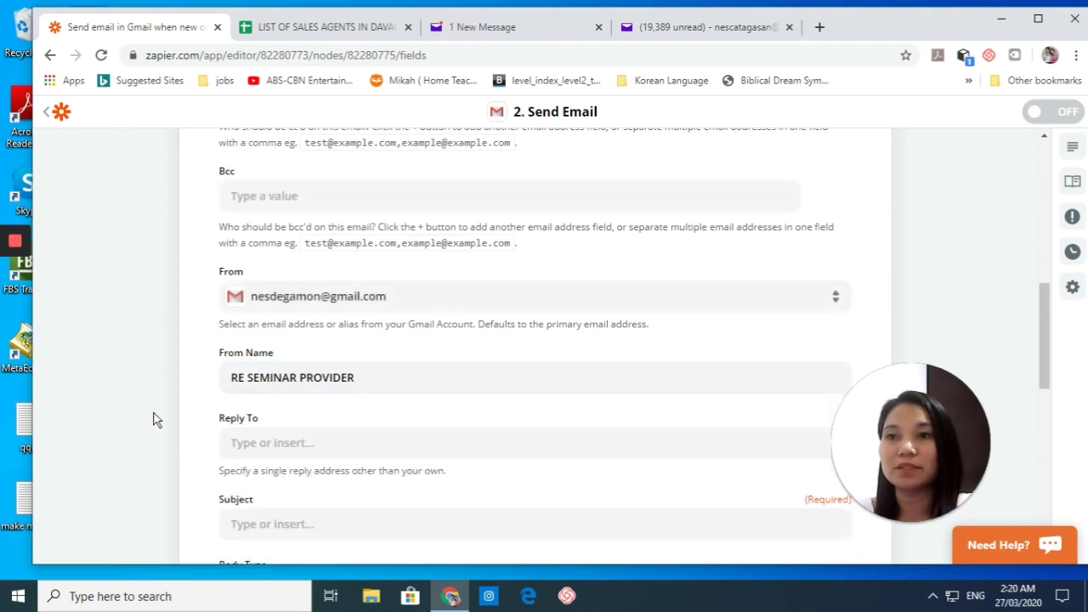
{"action": "scroll", "coordinate": [381, 302], "scroll_direction": "down", "scroll_amount": 2}
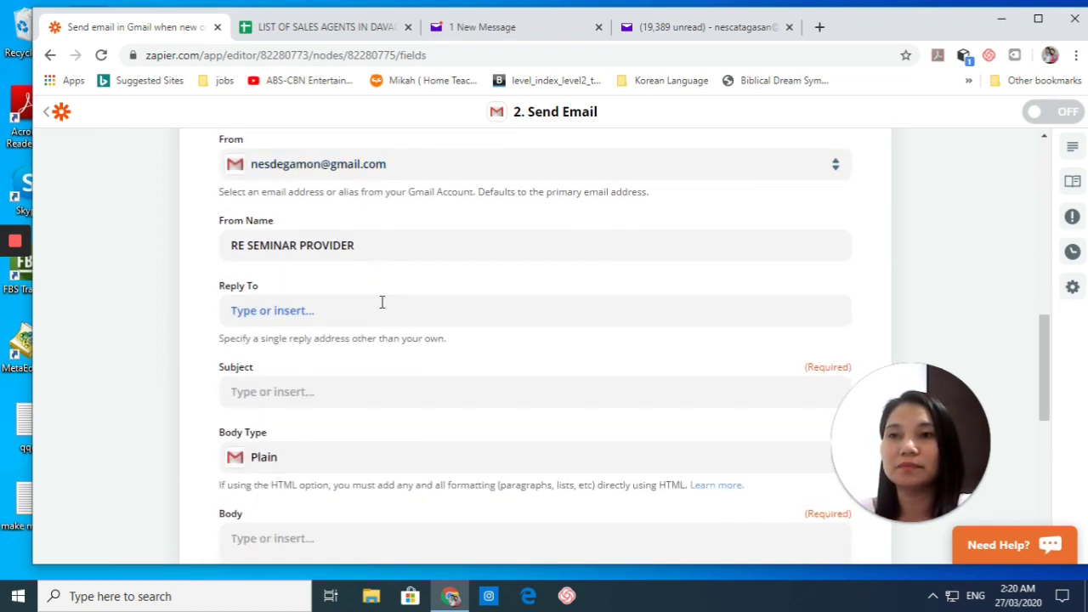
{"action": "scroll", "coordinate": [381, 302], "scroll_direction": "down", "scroll_amount": 2}
{"action": "left_click", "coordinate": [401, 259]}
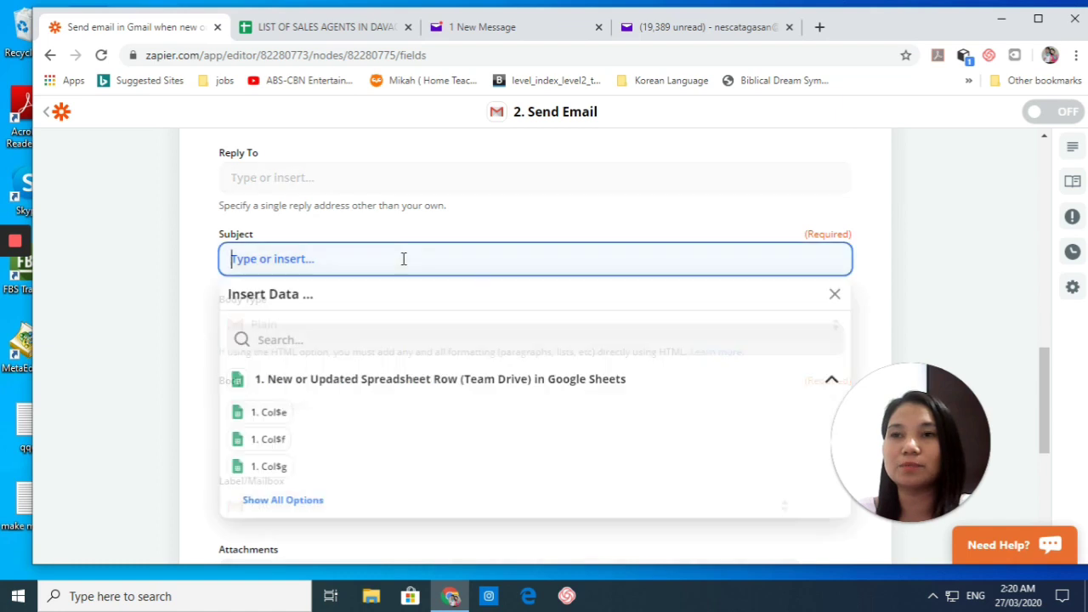
{"action": "type", "text": "INV"}
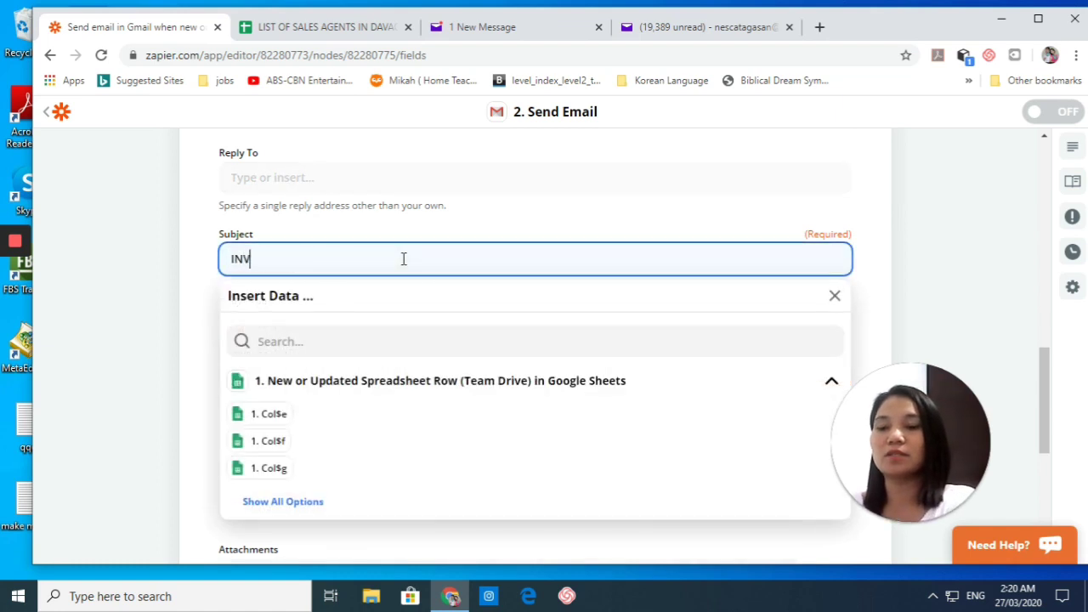
{"action": "type", "text": "ITATION TO A "}
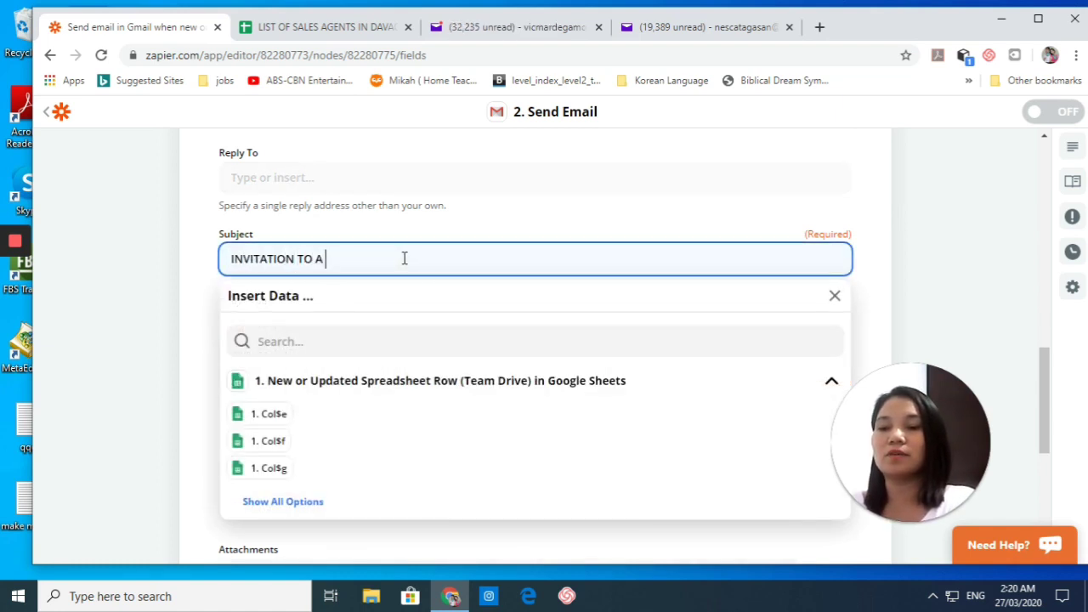
{"action": "type", "text": "FREE SEMIONAR"}
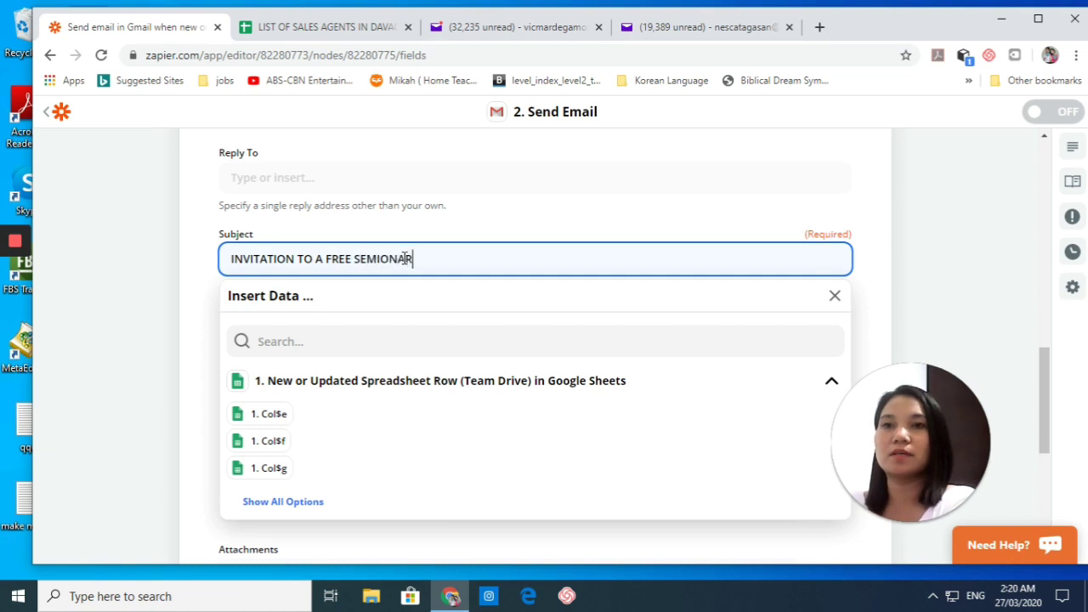
{"action": "key", "text": "BackSpace"}
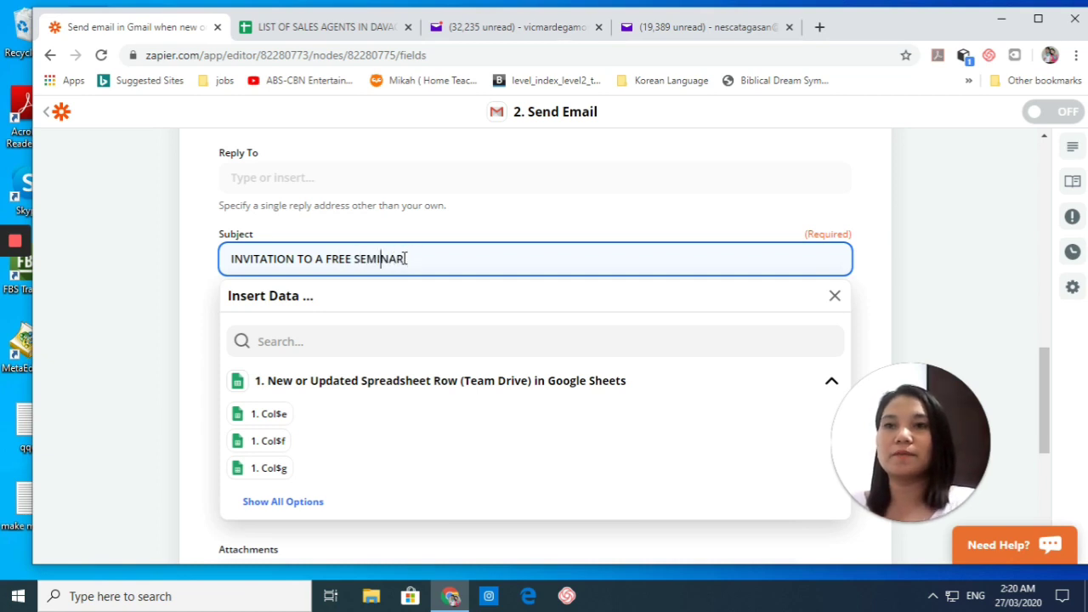
{"action": "left_click", "coordinate": [145, 321]}
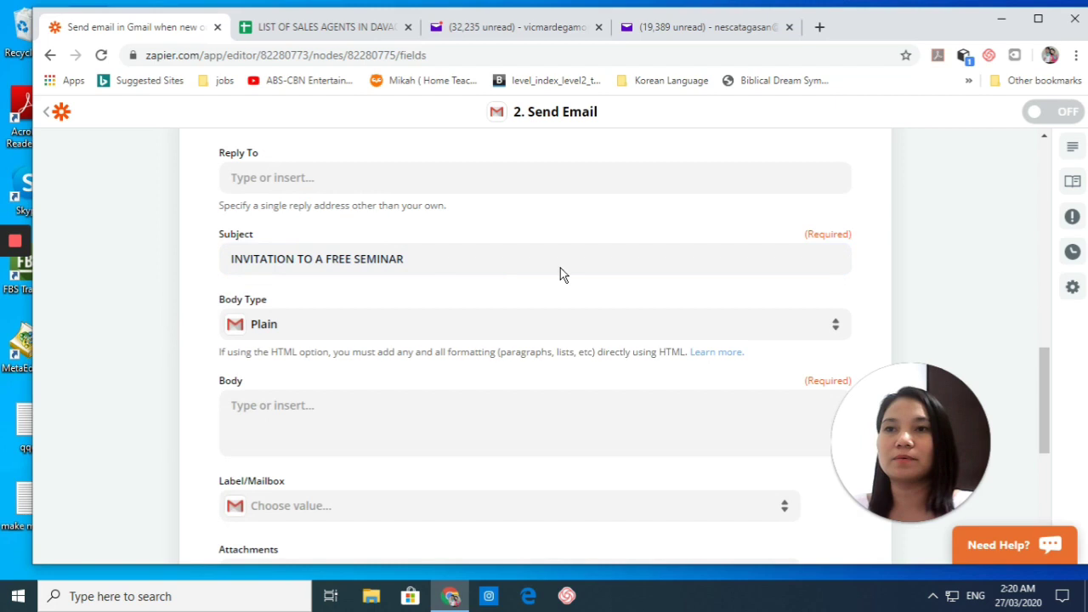
{"action": "scroll", "coordinate": [427, 386], "scroll_direction": "down", "scroll_amount": 2}
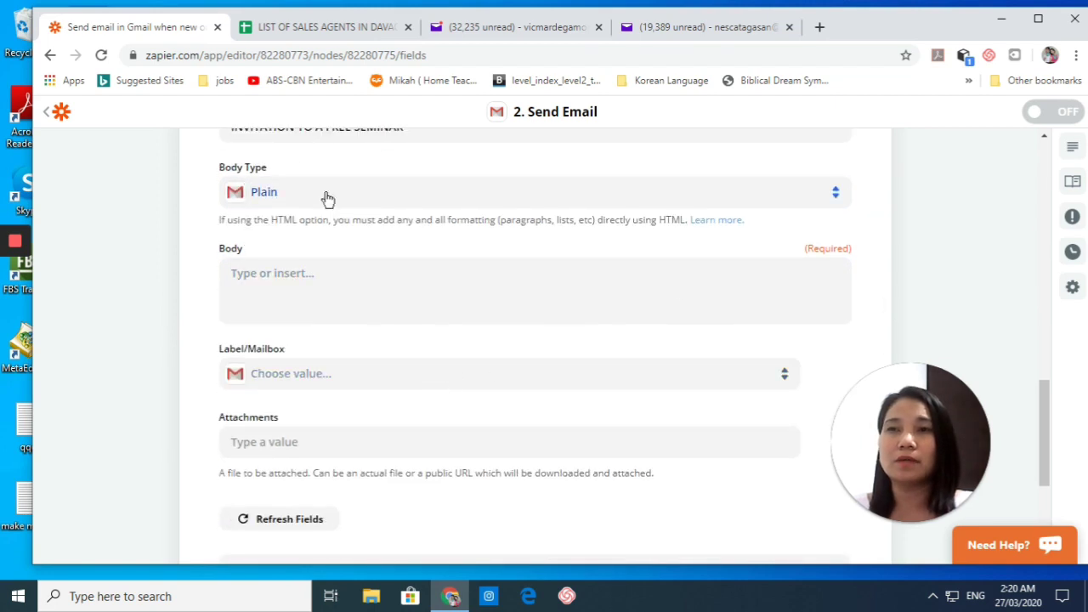
{"action": "left_click", "coordinate": [326, 196]}
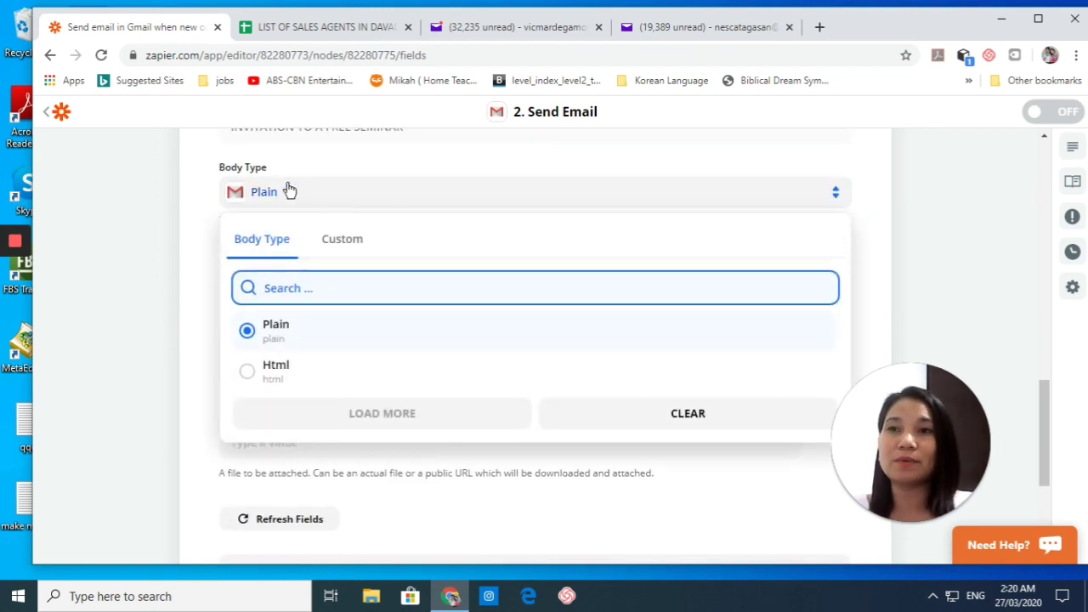
Step: Keep Plain format and write a 'Dear' greeting, then 'We are inviting....' on a new line
{"action": "left_click", "coordinate": [187, 297]}
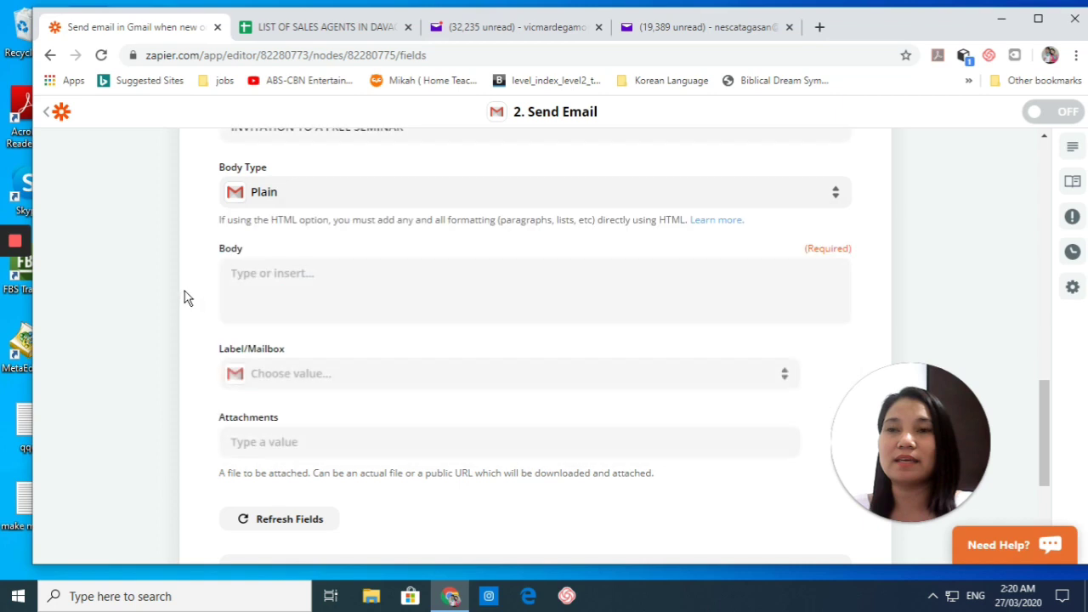
{"action": "left_click", "coordinate": [321, 275]}
{"action": "type", "text": "Dear Ms. Smith,"}
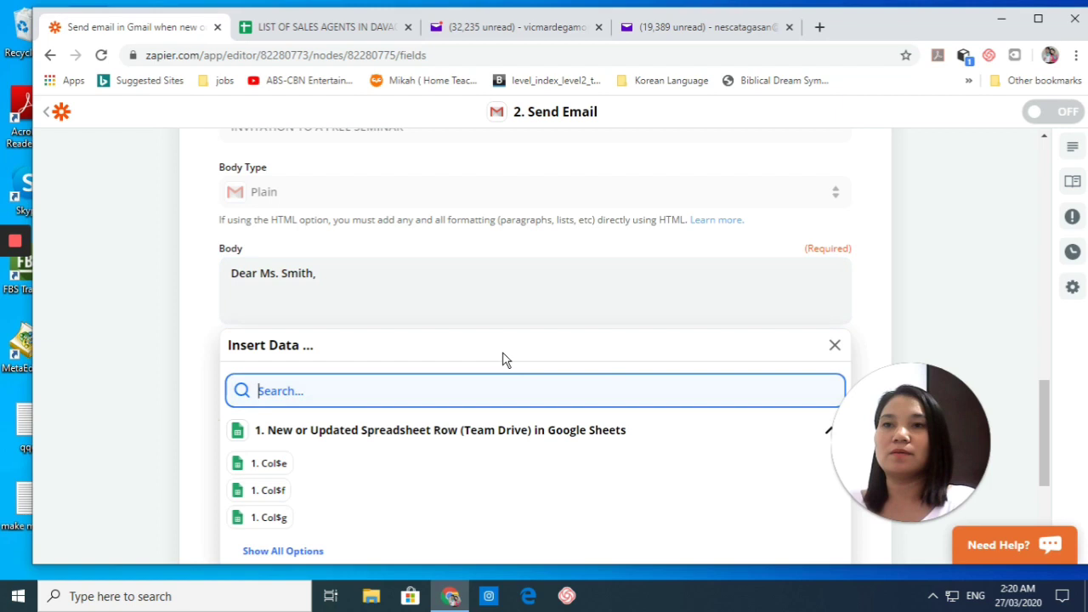
{"action": "left_click", "coordinate": [347, 282]}
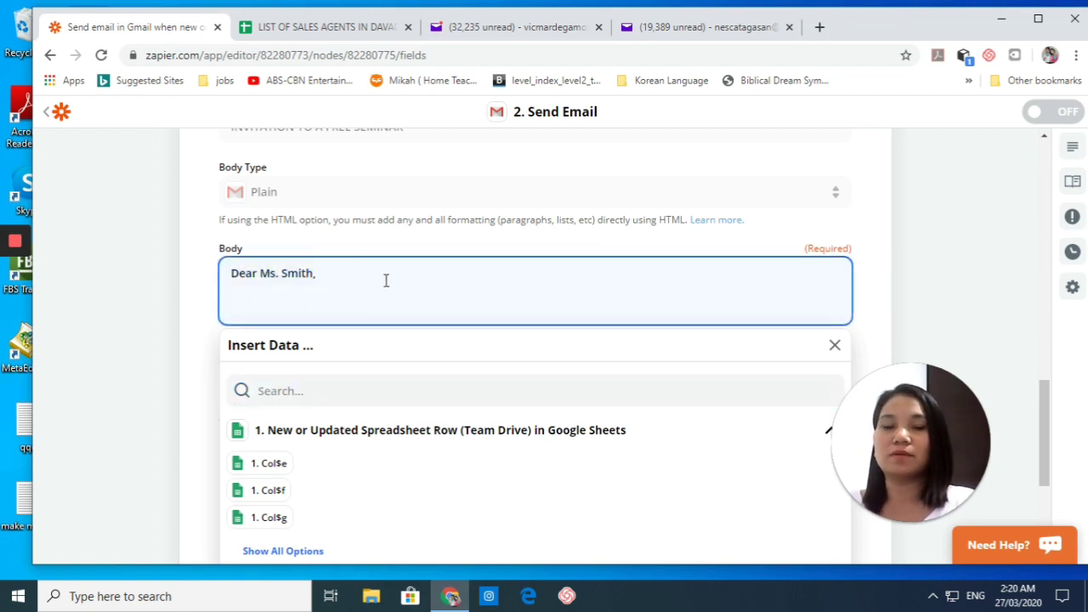
{"action": "key", "text": "Return"}
{"action": "type", "text": "We"}
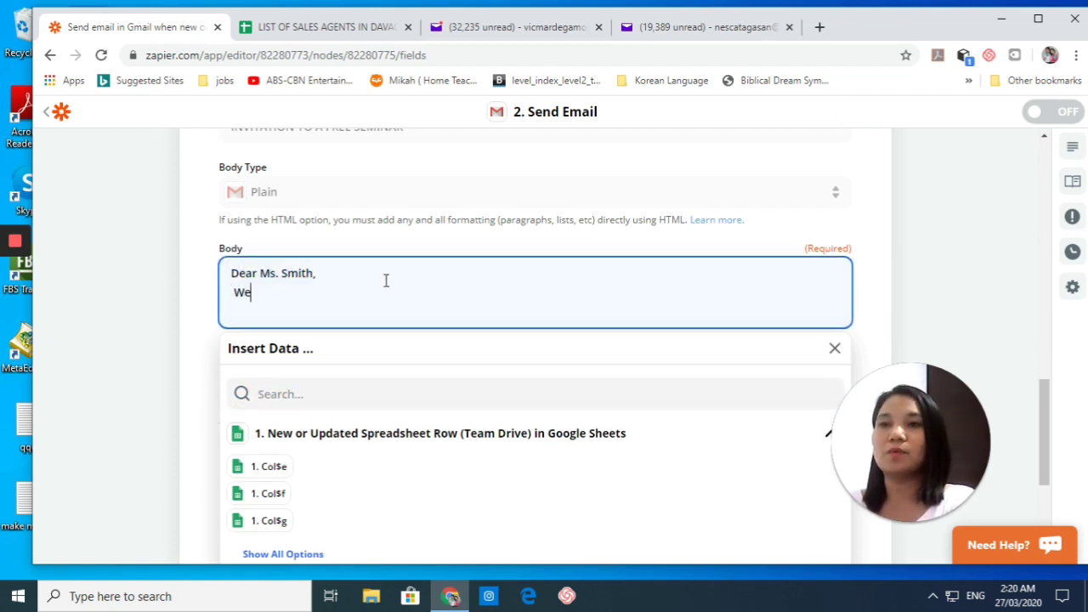
{"action": "type", "text": " are inviting...."}
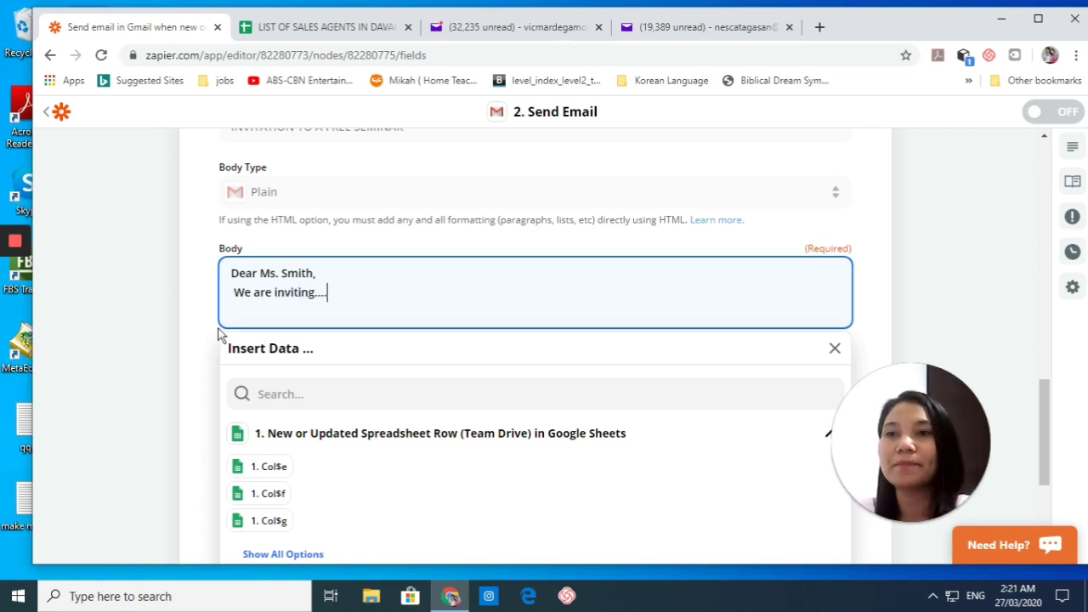
{"action": "left_click", "coordinate": [180, 326]}
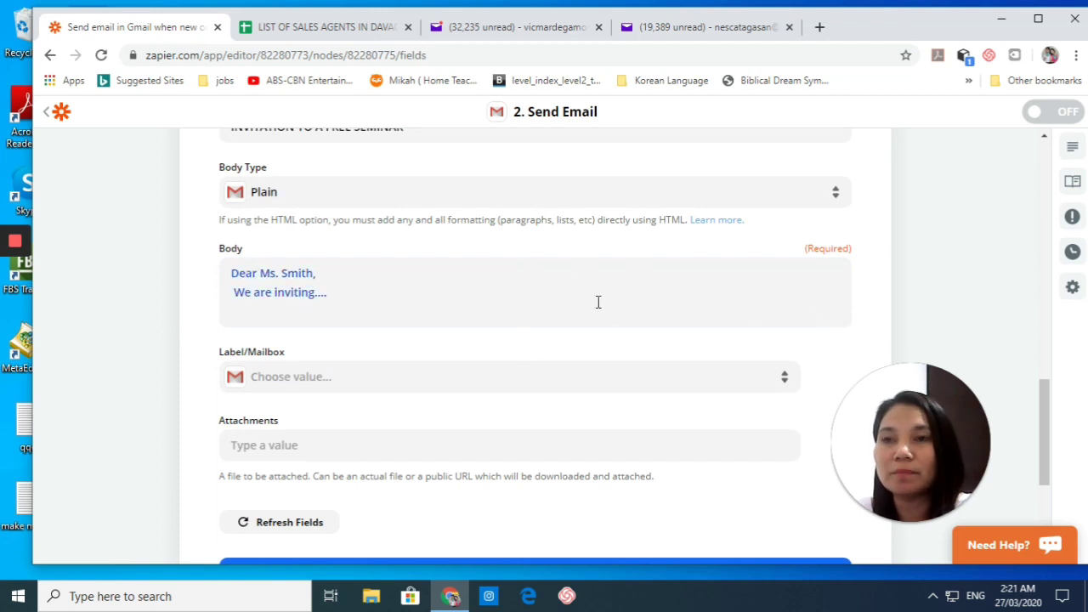
Step: Set Label/Mailbox to INBOX, leave Attachments empty, and continue to the test stage
{"action": "scroll", "coordinate": [597, 302], "scroll_direction": "down", "scroll_amount": 2}
{"action": "left_click", "coordinate": [481, 255]}
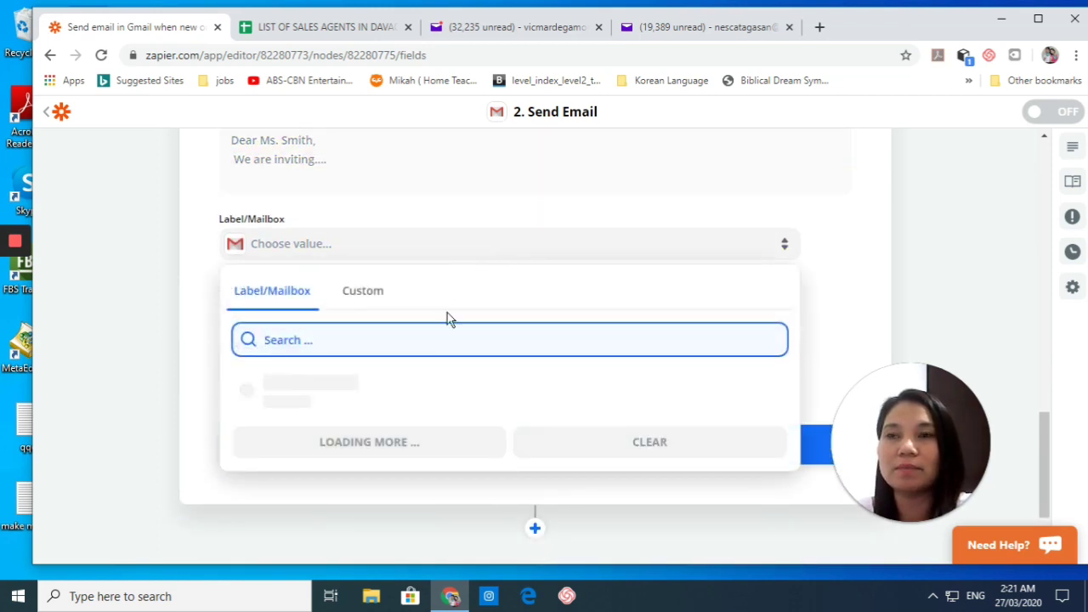
{"action": "left_click", "coordinate": [303, 431]}
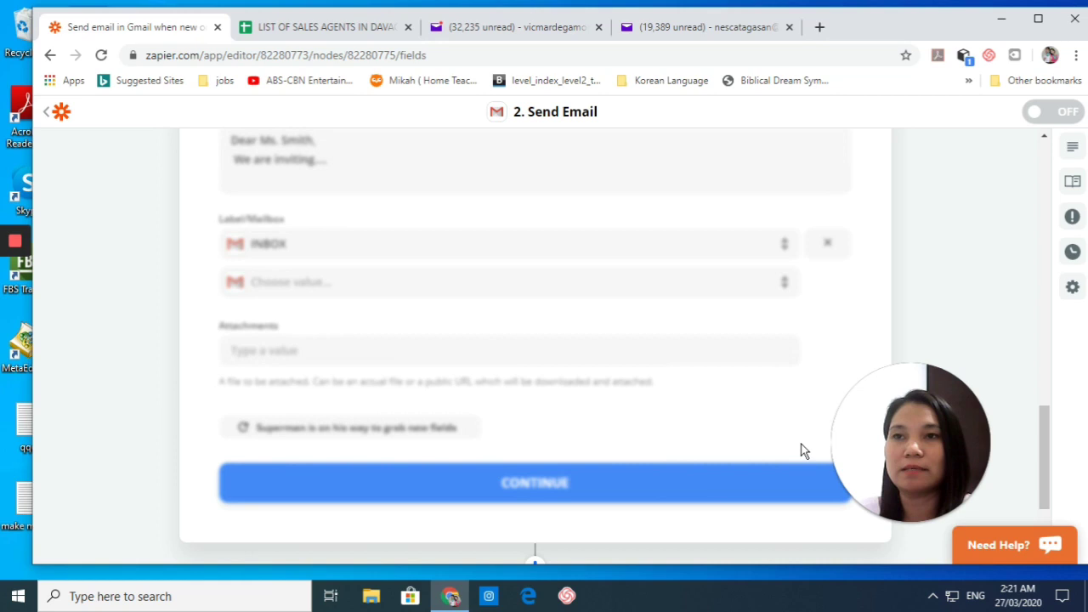
{"action": "scroll", "coordinate": [506, 369], "scroll_direction": "down", "scroll_amount": 2}
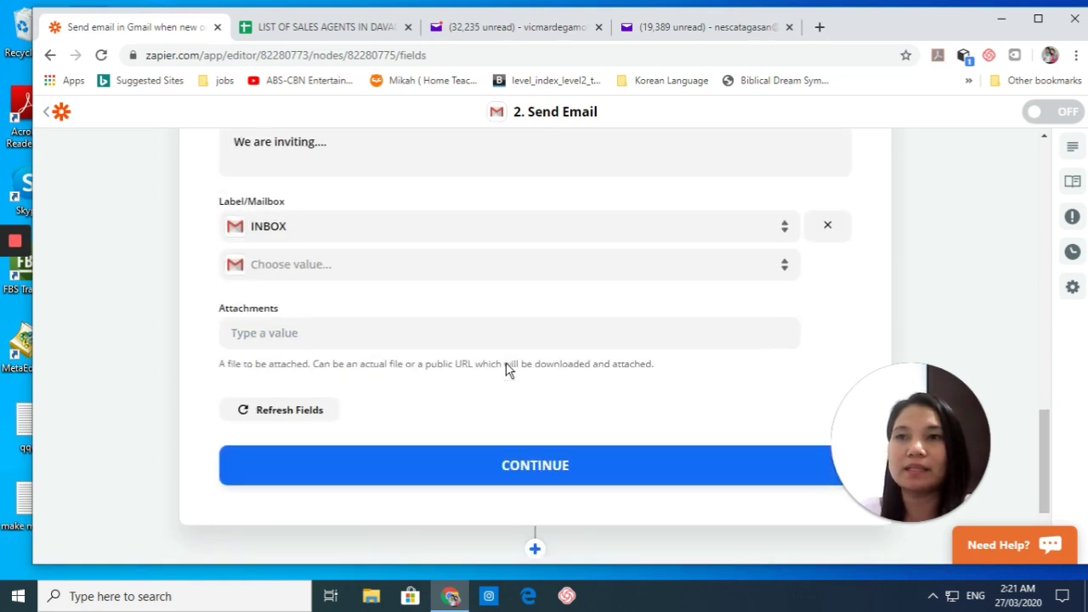
{"action": "left_click", "coordinate": [398, 223]}
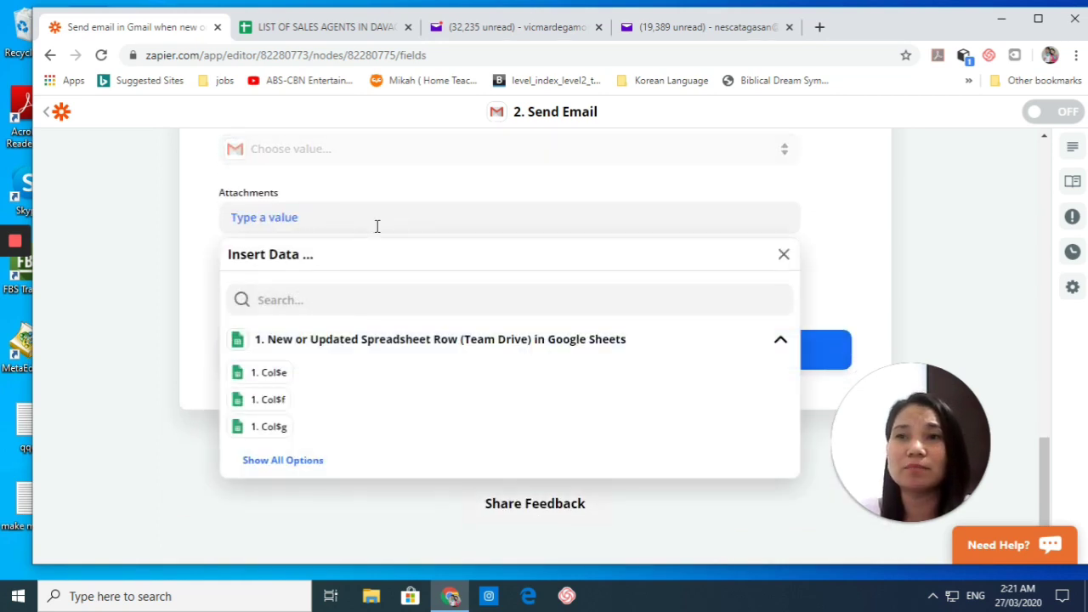
{"action": "left_click", "coordinate": [105, 270]}
{"action": "scroll", "coordinate": [439, 252], "scroll_direction": "up", "scroll_amount": 2}
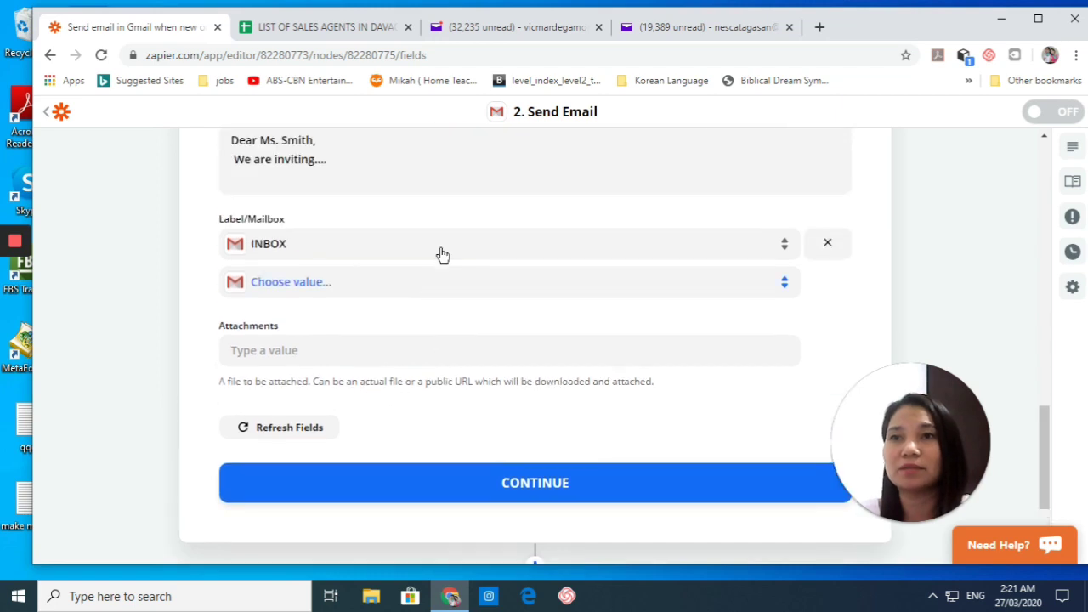
{"action": "scroll", "coordinate": [595, 302], "scroll_direction": "down", "scroll_amount": 2}
{"action": "left_click", "coordinate": [596, 359]}
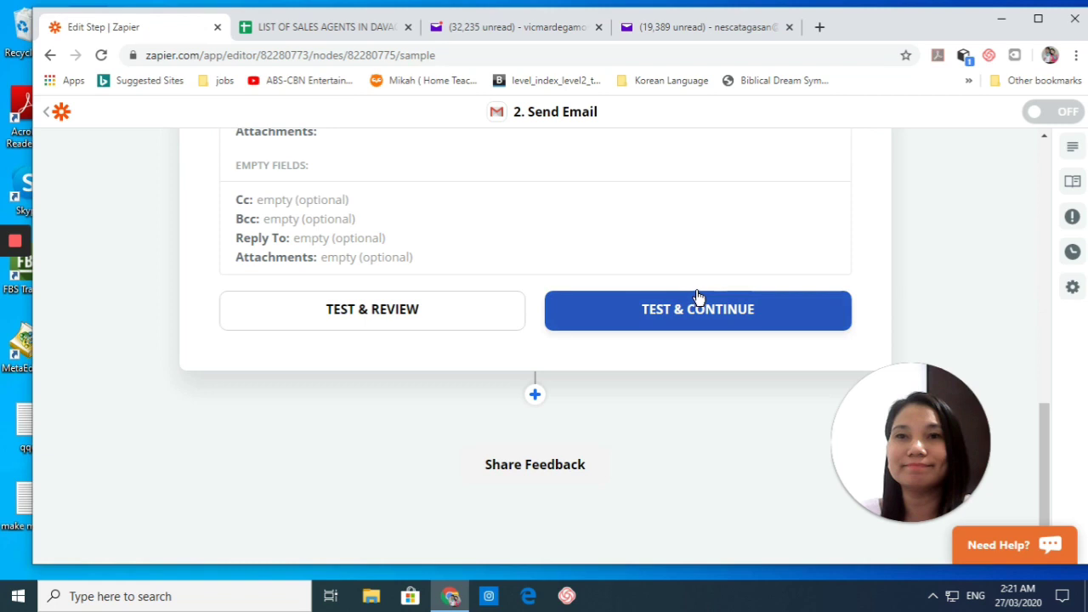
Step: Send the test email, finish editing, and switch the Sheets-to-Gmail Zap on
{"action": "left_click", "coordinate": [748, 320]}
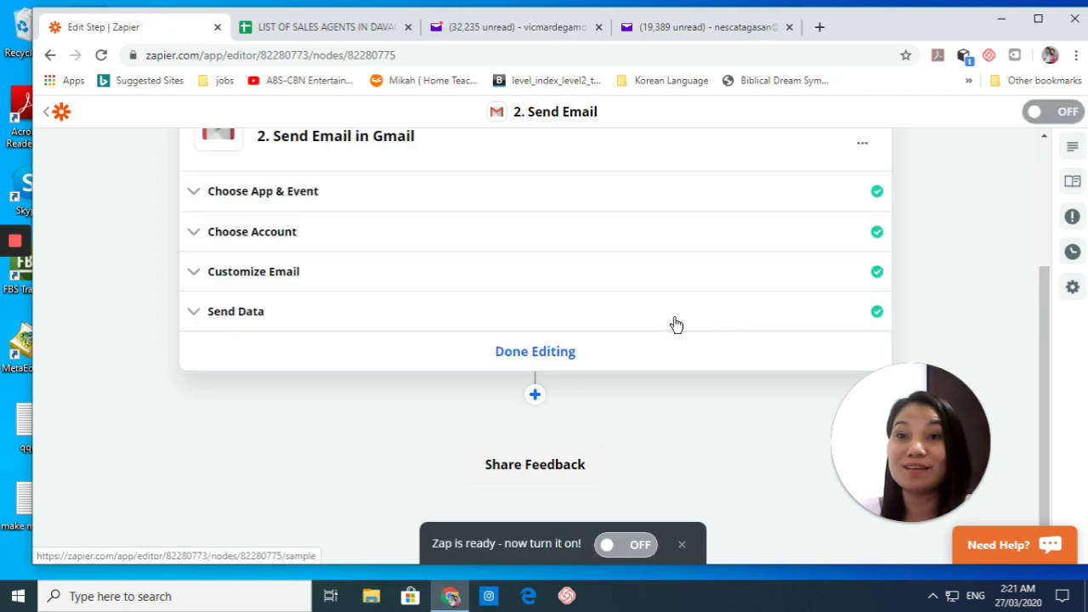
{"action": "left_click", "coordinate": [543, 352]}
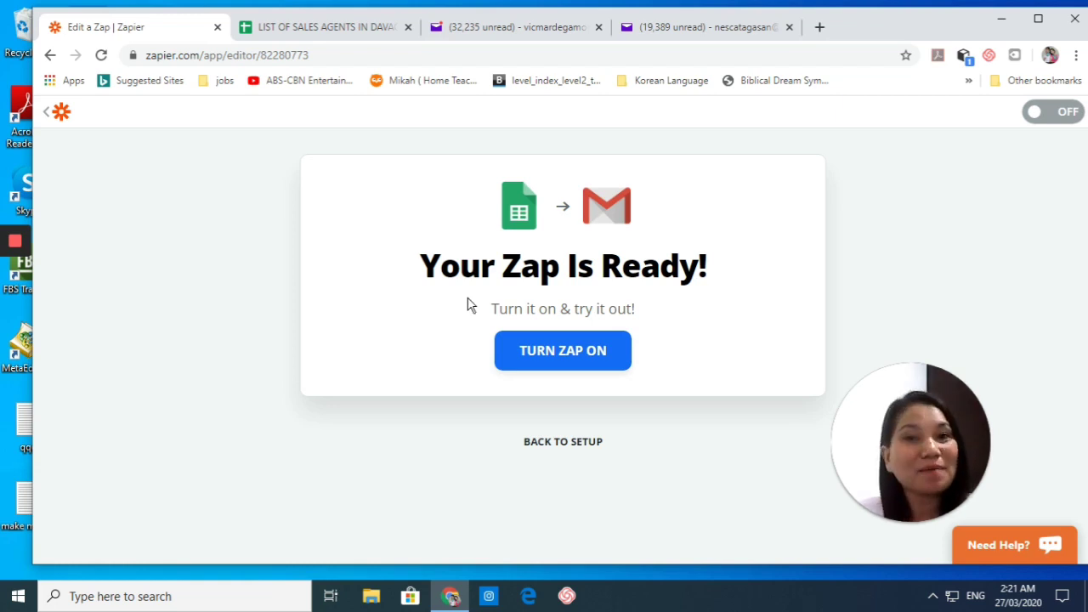
{"action": "left_click", "coordinate": [573, 359]}
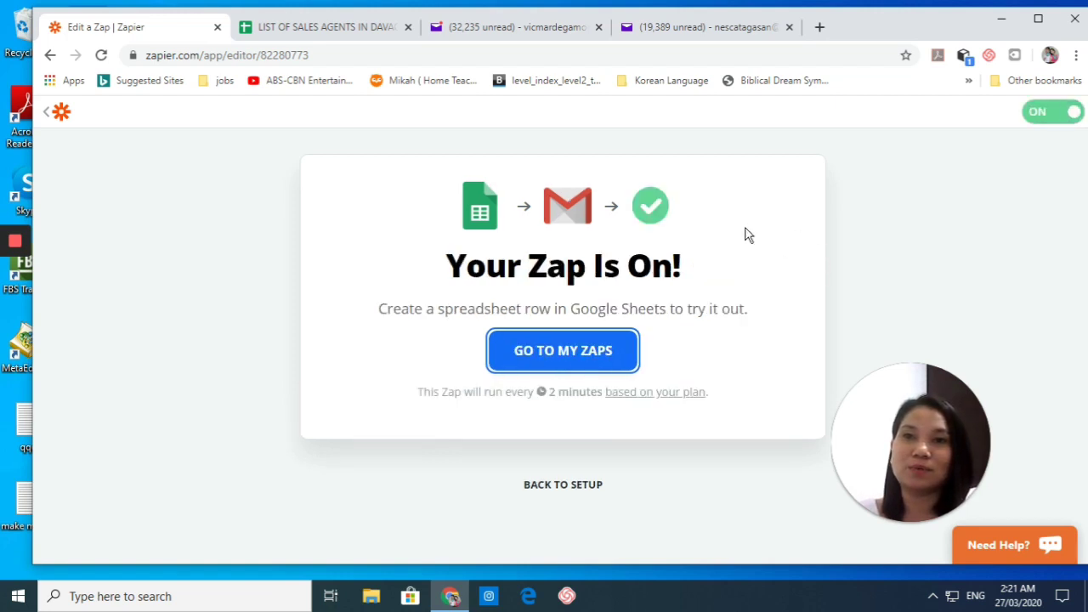
Step: Check My Zaps lists two active zaps, maximize Chrome, and return to LIST OF SALES AGENTS IN DAVAO CITY
{"action": "left_click", "coordinate": [563, 361]}
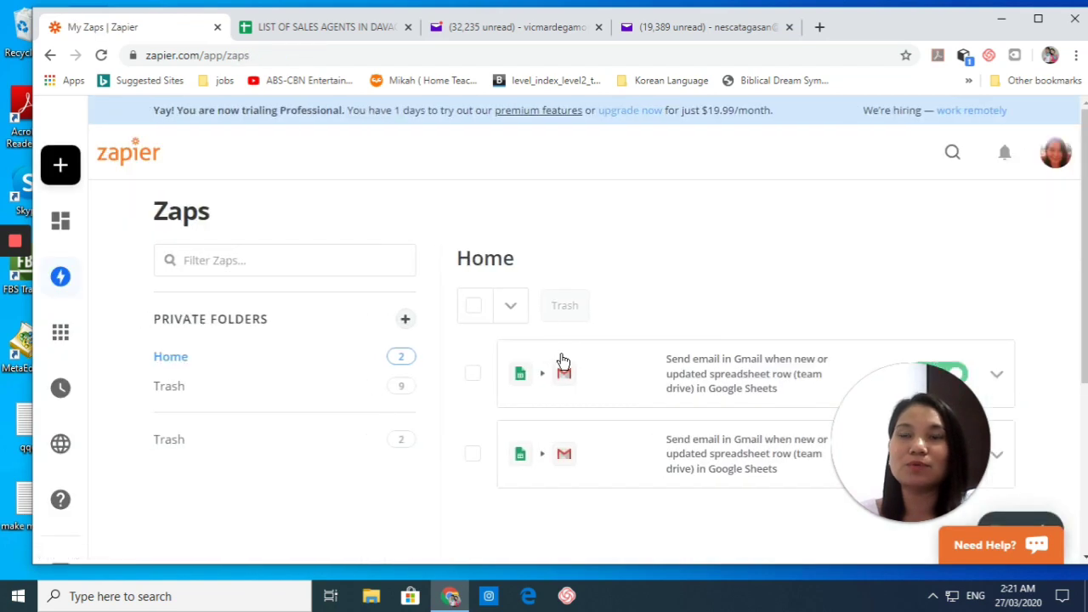
{"action": "scroll", "coordinate": [739, 262], "scroll_direction": "down", "scroll_amount": 2}
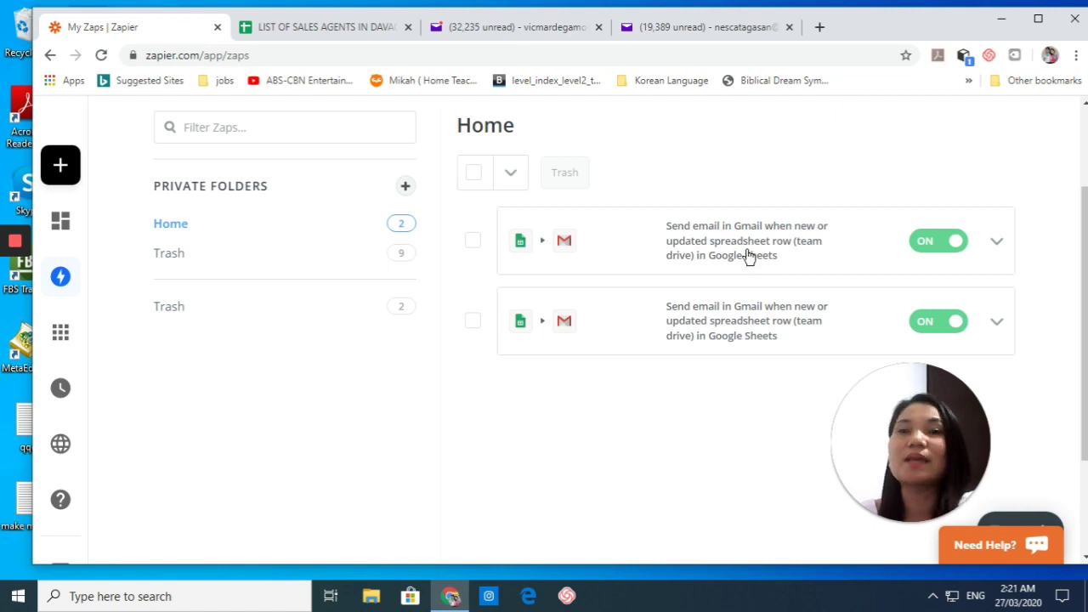
{"action": "key", "text": "super+Up"}
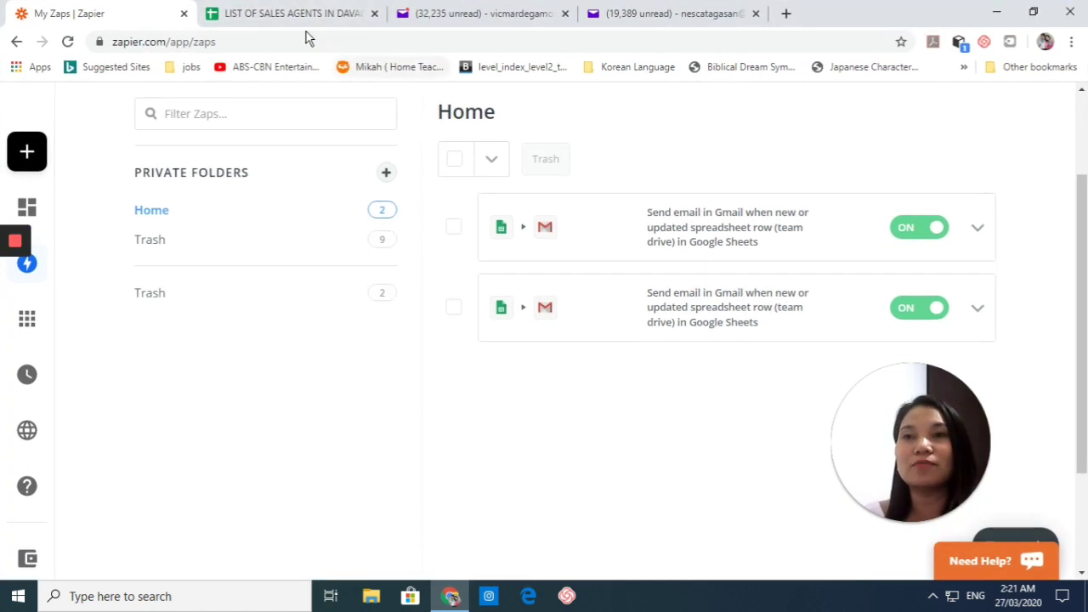
{"action": "left_click", "coordinate": [298, 27]}
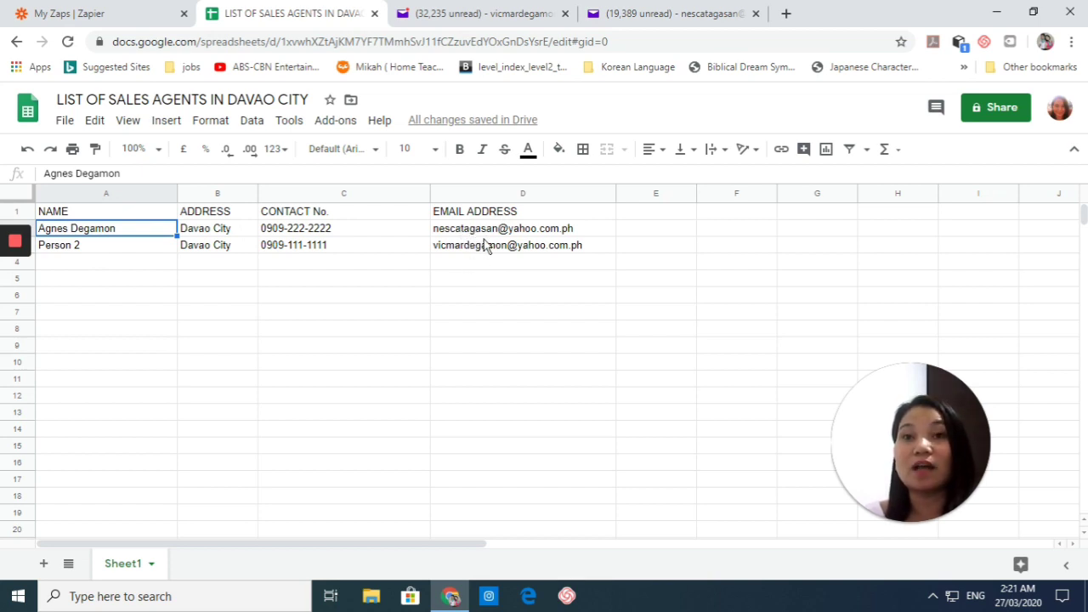
Step: Reload the second sales agent's Yahoo inbox to check for new mail
{"action": "left_click", "coordinate": [98, 11]}
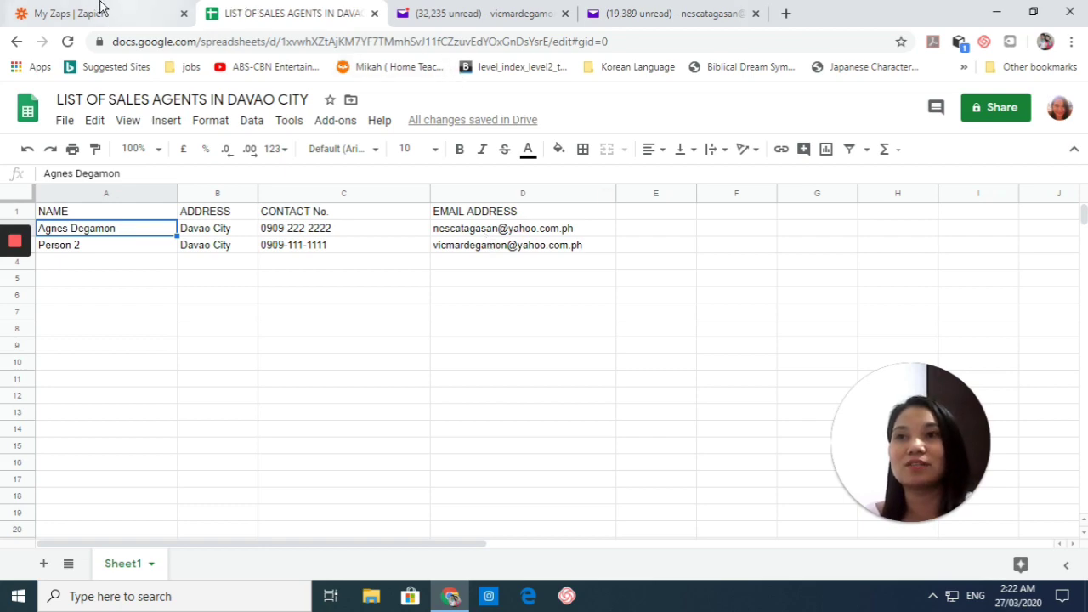
{"action": "left_click", "coordinate": [326, 10]}
{"action": "left_click", "coordinate": [485, 10]}
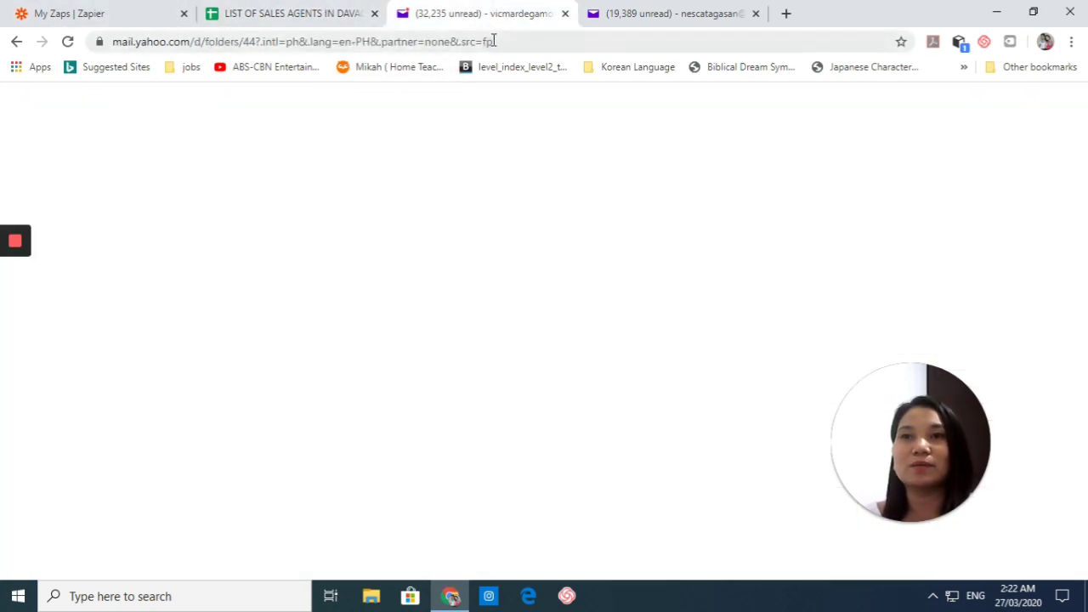
{"action": "left_click", "coordinate": [493, 40]}
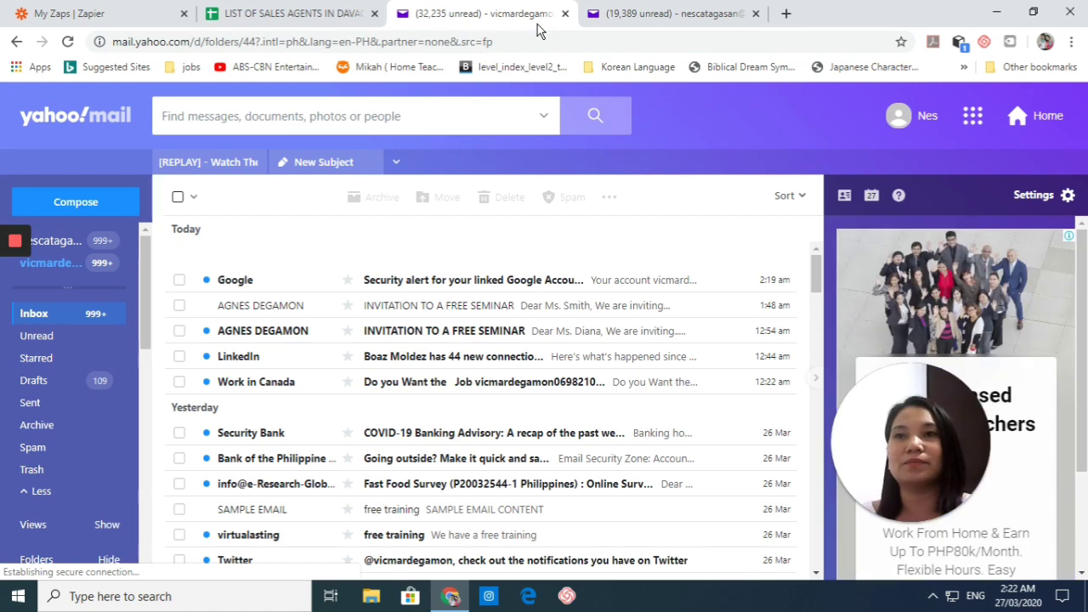
{"action": "left_click", "coordinate": [747, 285]}
{"action": "left_click", "coordinate": [298, 12]}
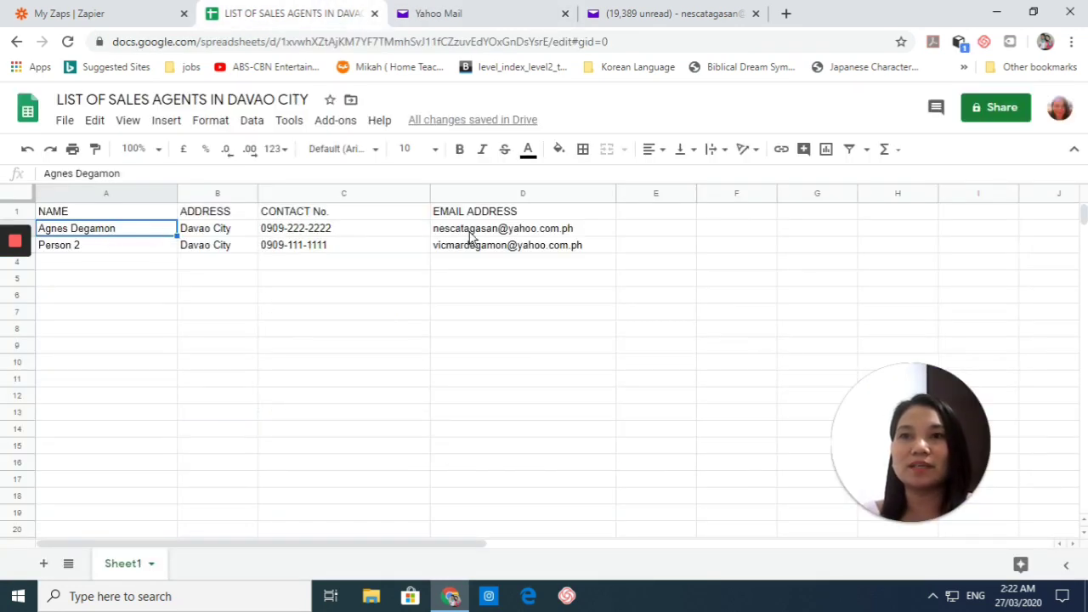
{"action": "left_click", "coordinate": [476, 11]}
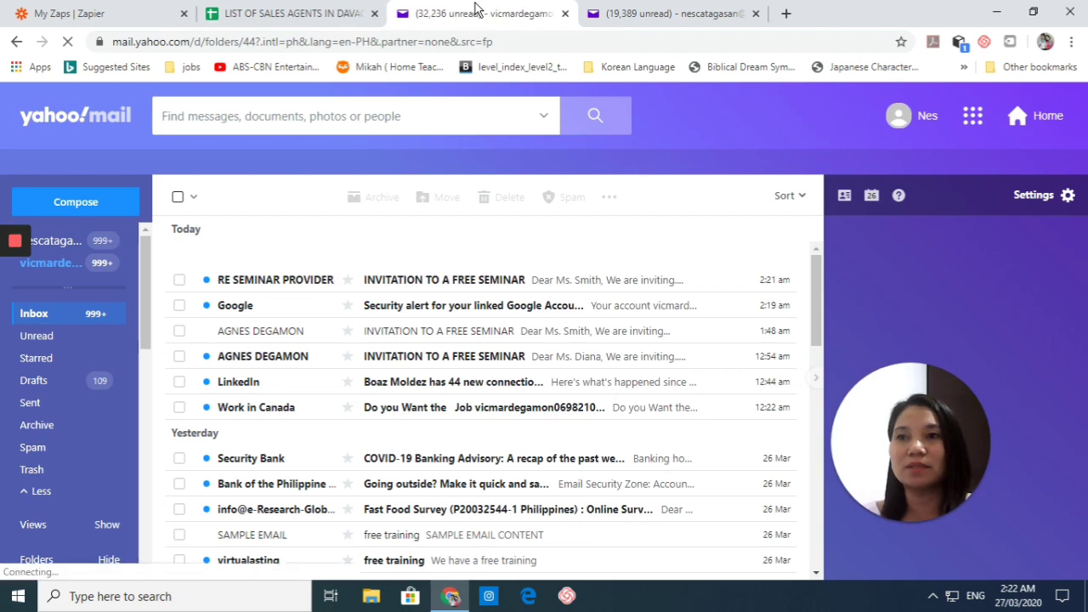
Step: Switch between the agents' mailboxes and verify the second agent's address in cell D3
{"action": "left_click", "coordinate": [49, 243]}
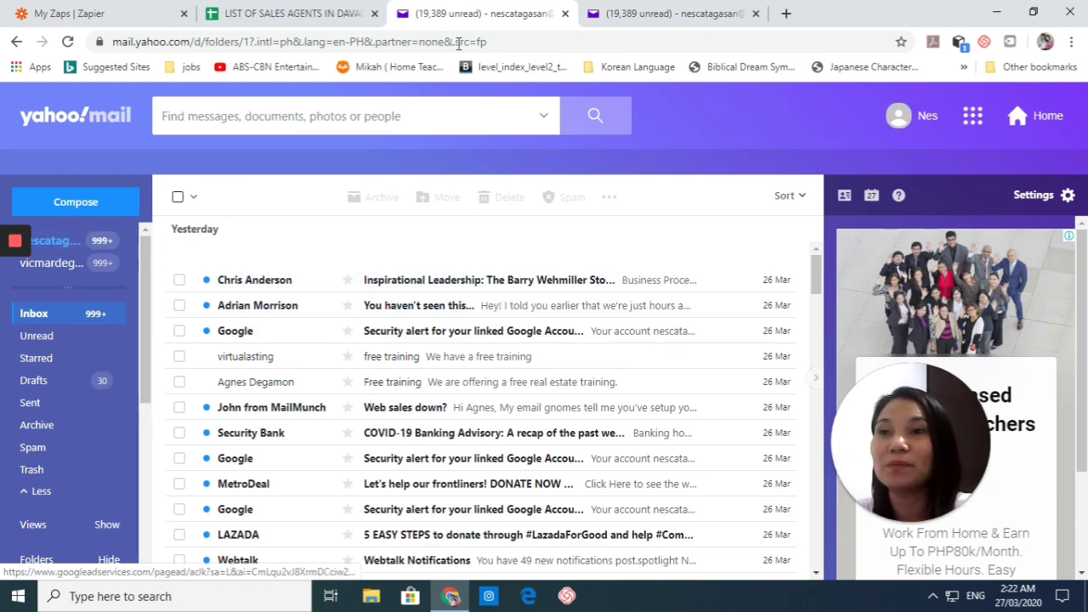
{"action": "left_click", "coordinate": [49, 266]}
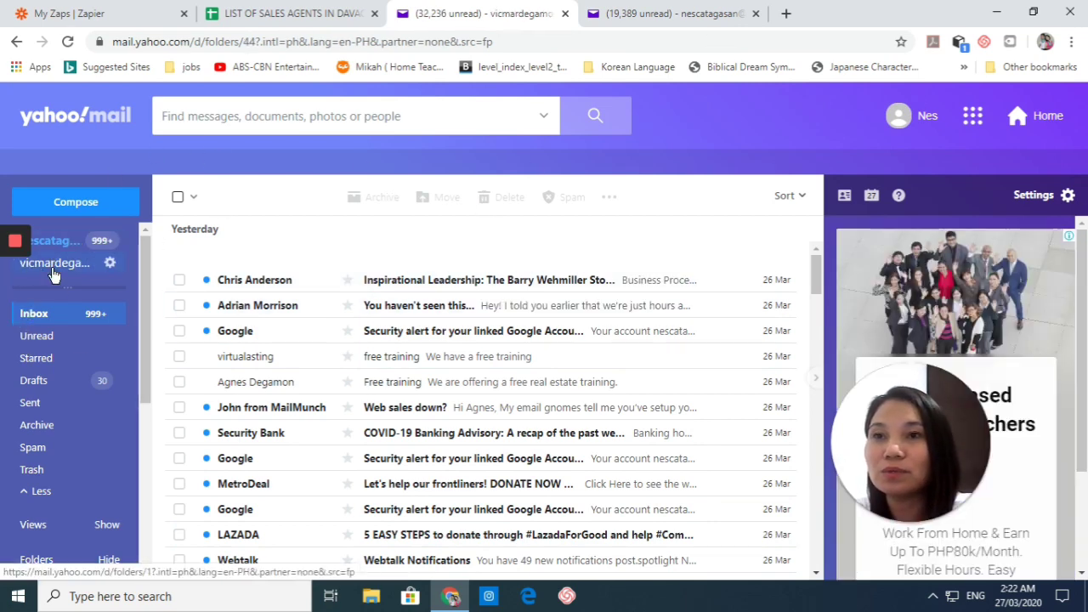
{"action": "left_click", "coordinate": [289, 9]}
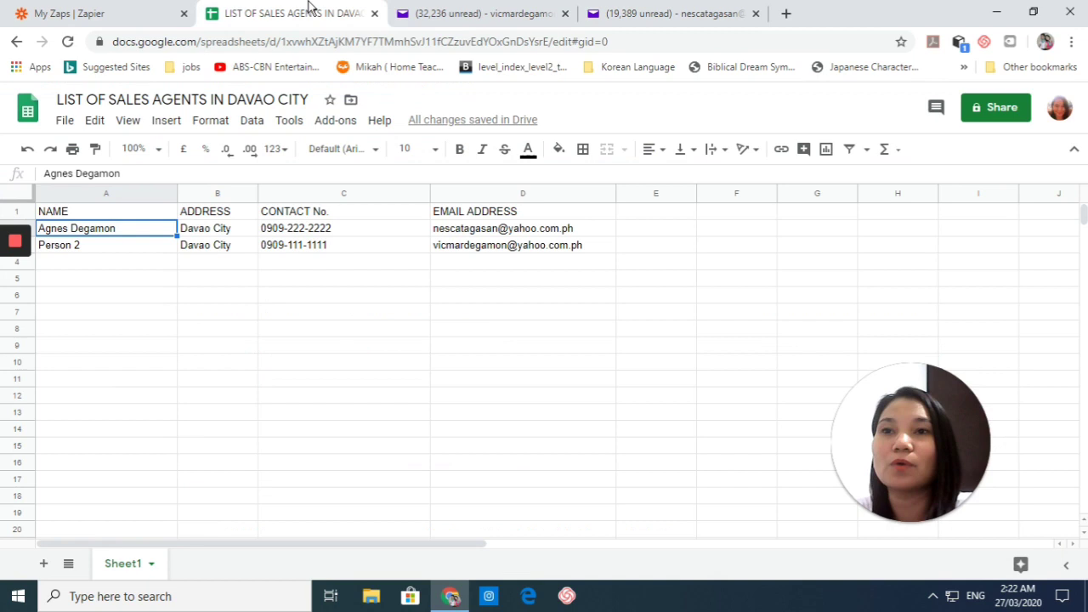
{"action": "left_click", "coordinate": [494, 246]}
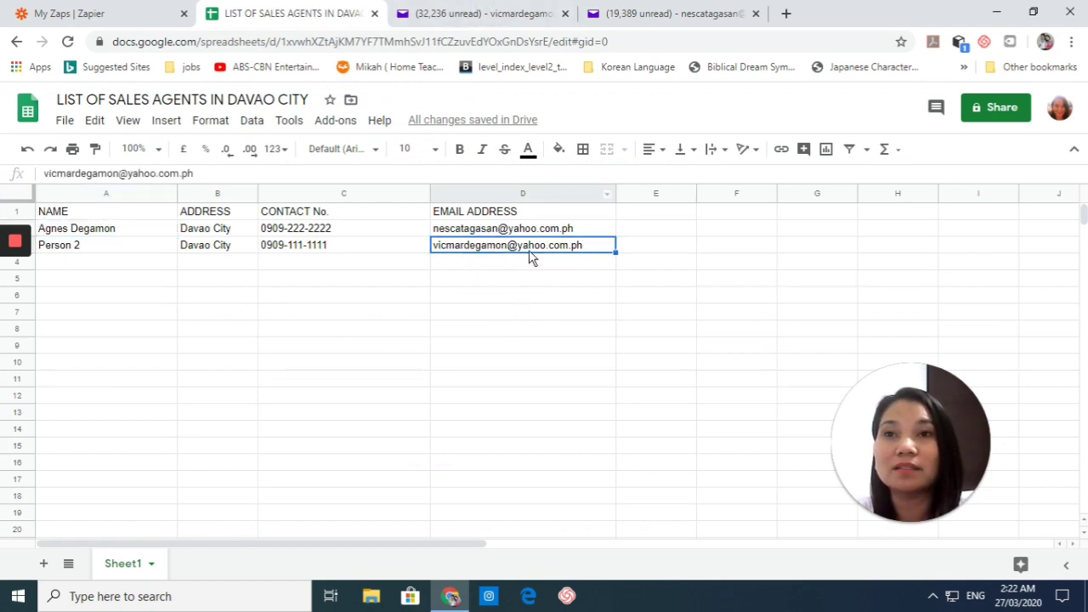
Step: Open the 'INVITATION TO A FREE SEMINAR' email, then return to the spreadsheet
{"action": "left_click", "coordinate": [480, 13]}
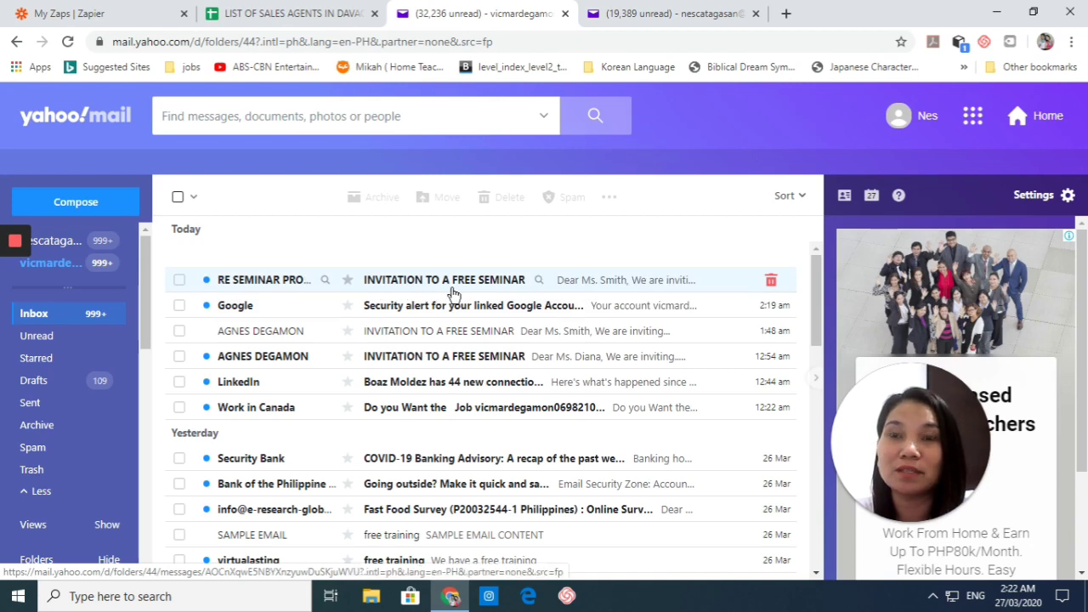
{"action": "left_click", "coordinate": [441, 282]}
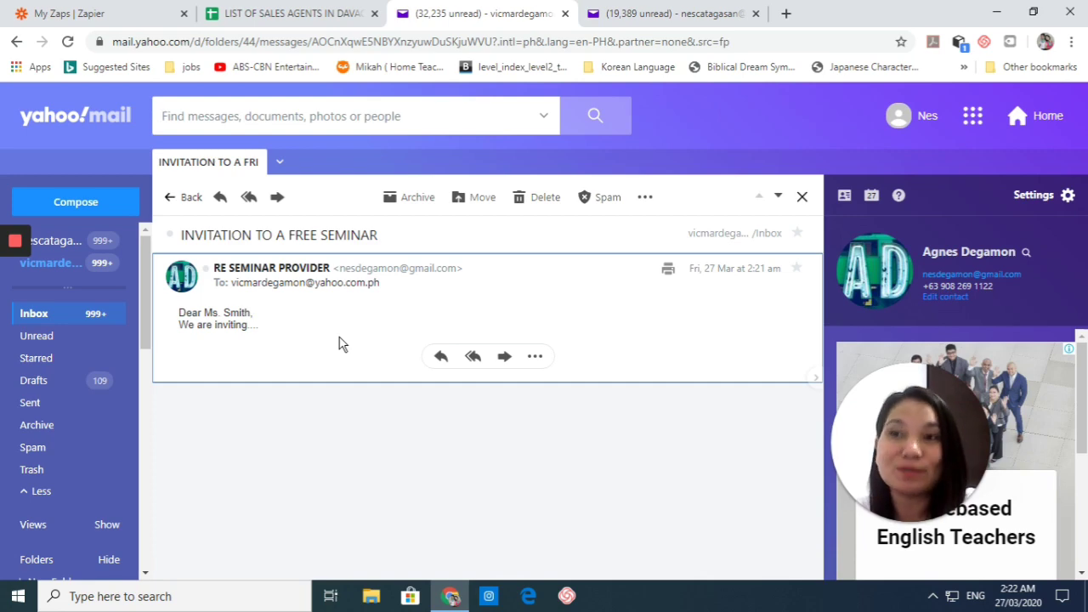
{"action": "left_click", "coordinate": [299, 11]}
Step: Enter Person 3, Davao, the agent's contact number and Gmail address in row 4 (A4:D4)
{"action": "left_click", "coordinate": [102, 262]}
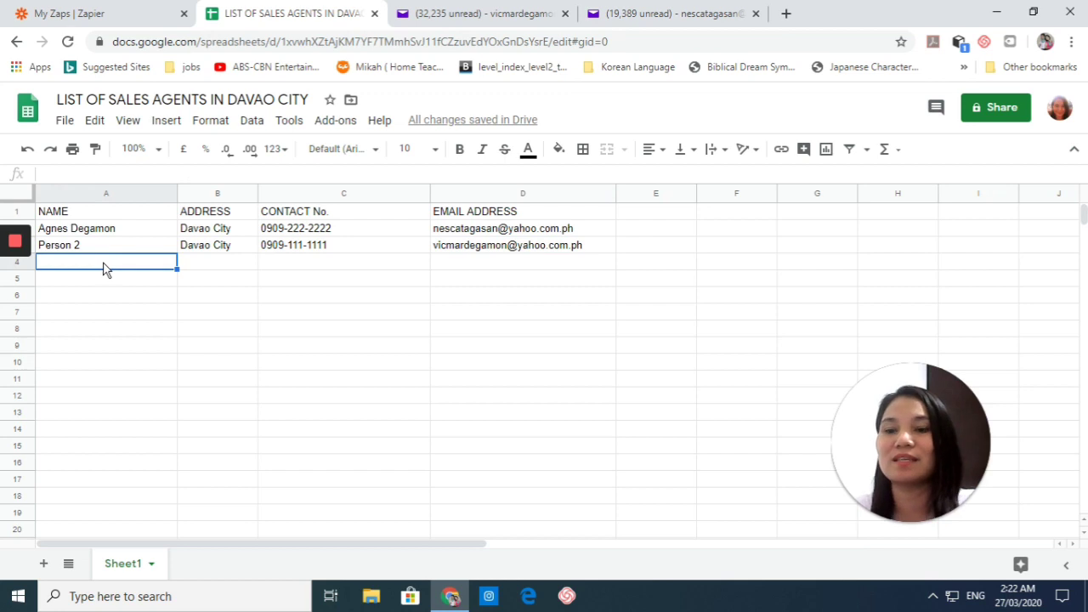
{"action": "type", "text": "Person "}
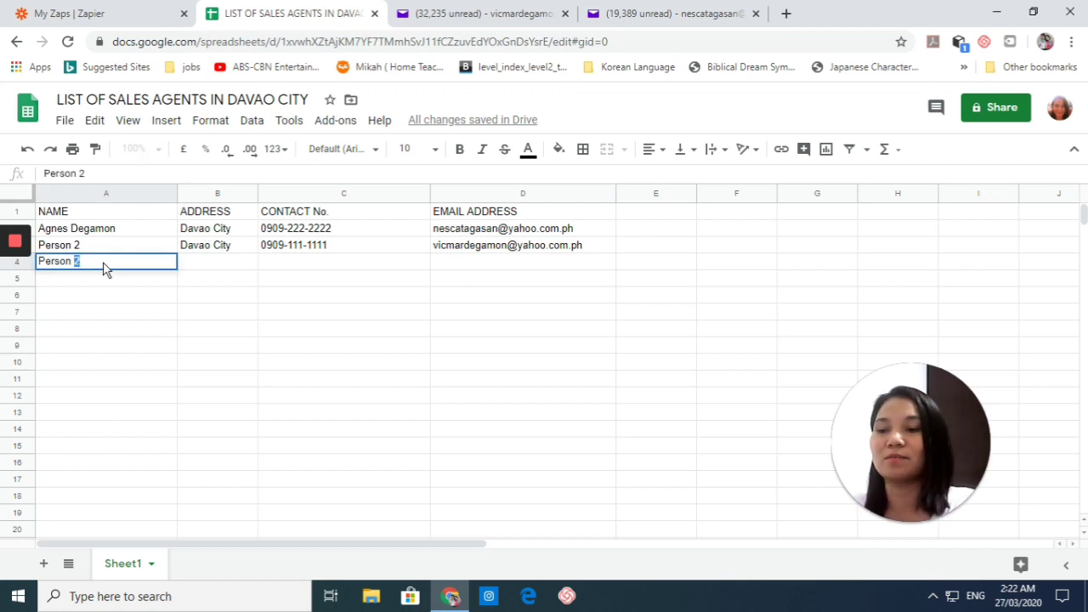
{"action": "type", "text": "3"}
{"action": "key", "text": "Tab"}
{"action": "type", "text": "D"}
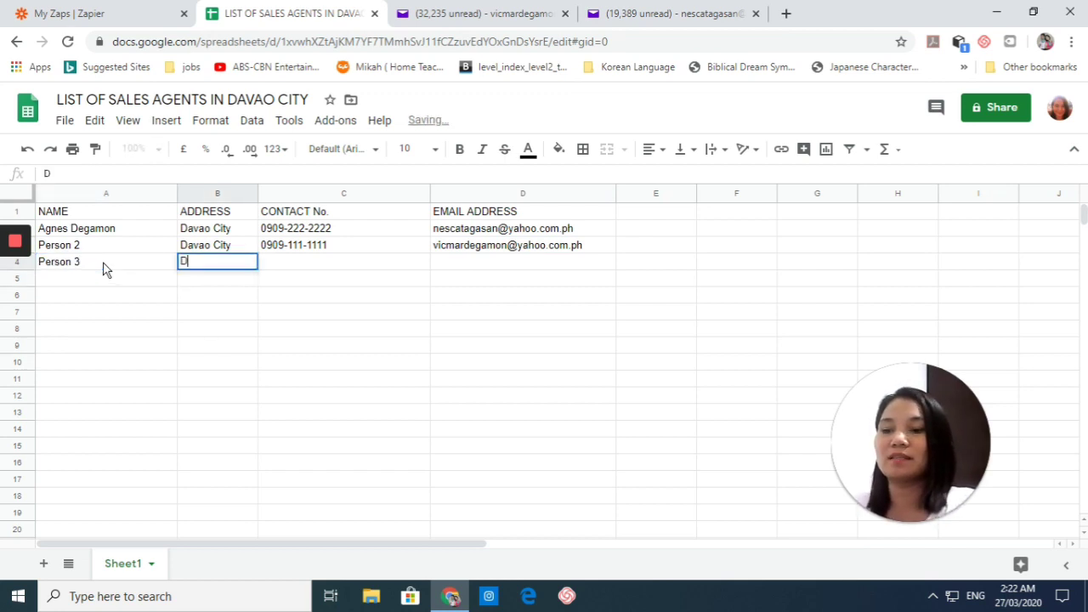
{"action": "type", "text": "avao"}
{"action": "key", "text": "Tab"}
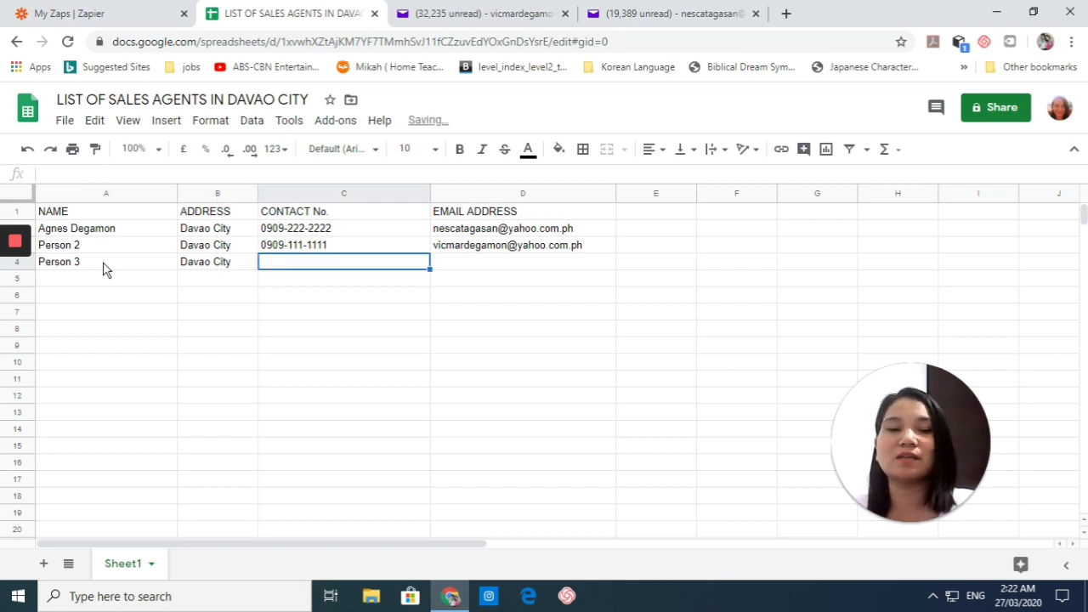
{"action": "type", "text": "091111111"}
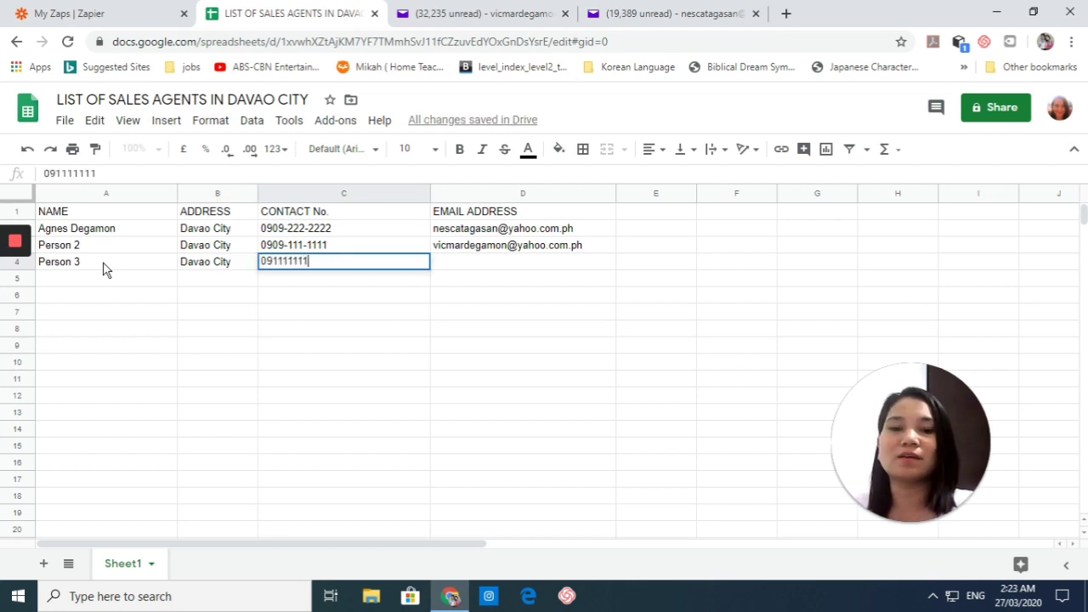
{"action": "key", "text": "Tab"}
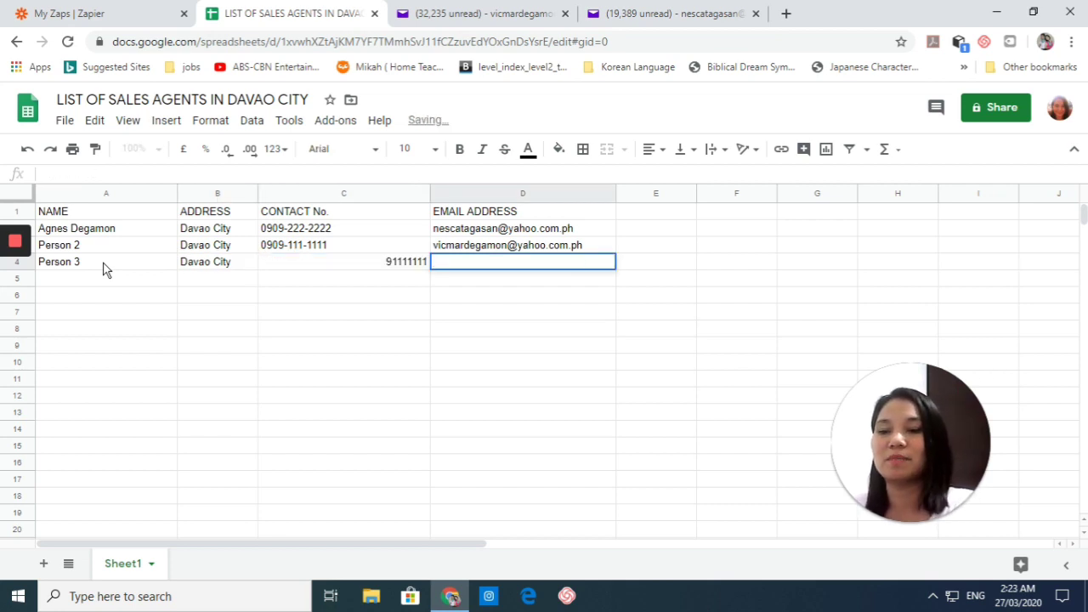
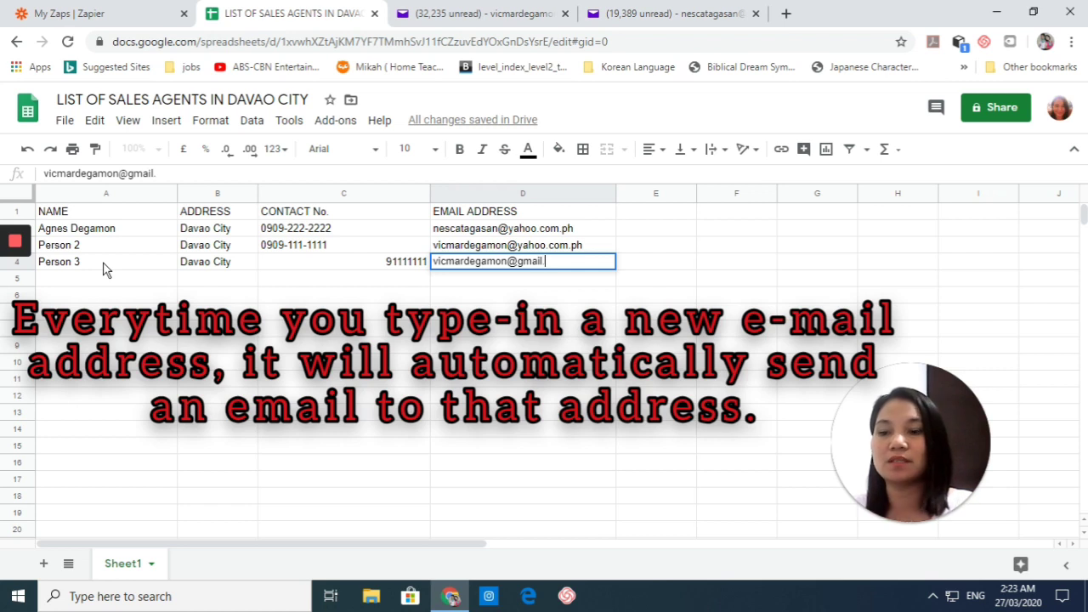
{"action": "key", "text": "Return"}
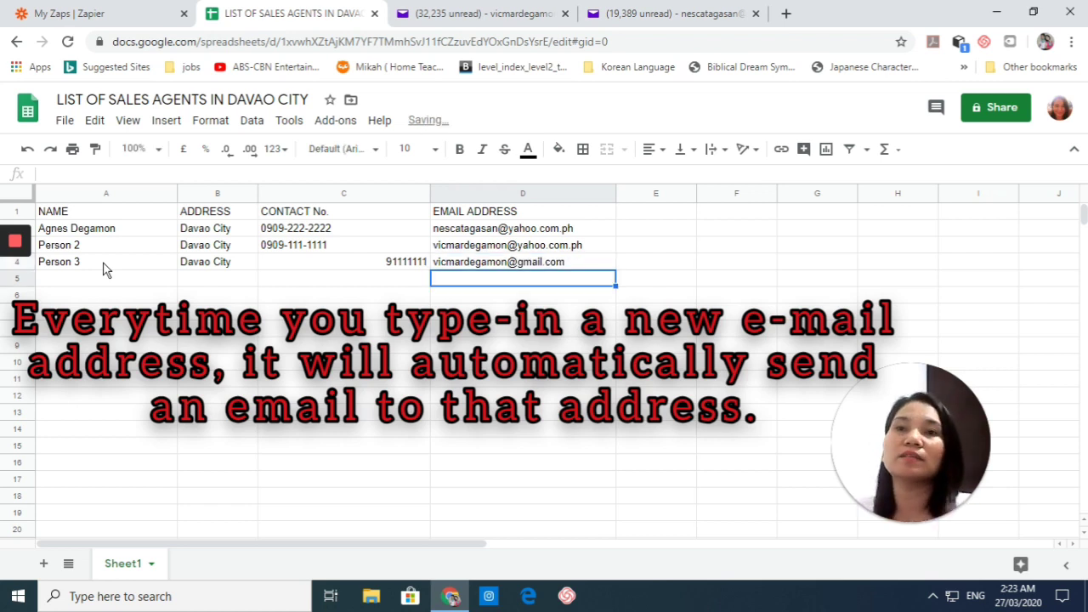
Step: Check the new email entry in D4, then reload the spreadsheet page
{"action": "left_click", "coordinate": [339, 348]}
{"action": "left_click", "coordinate": [497, 261]}
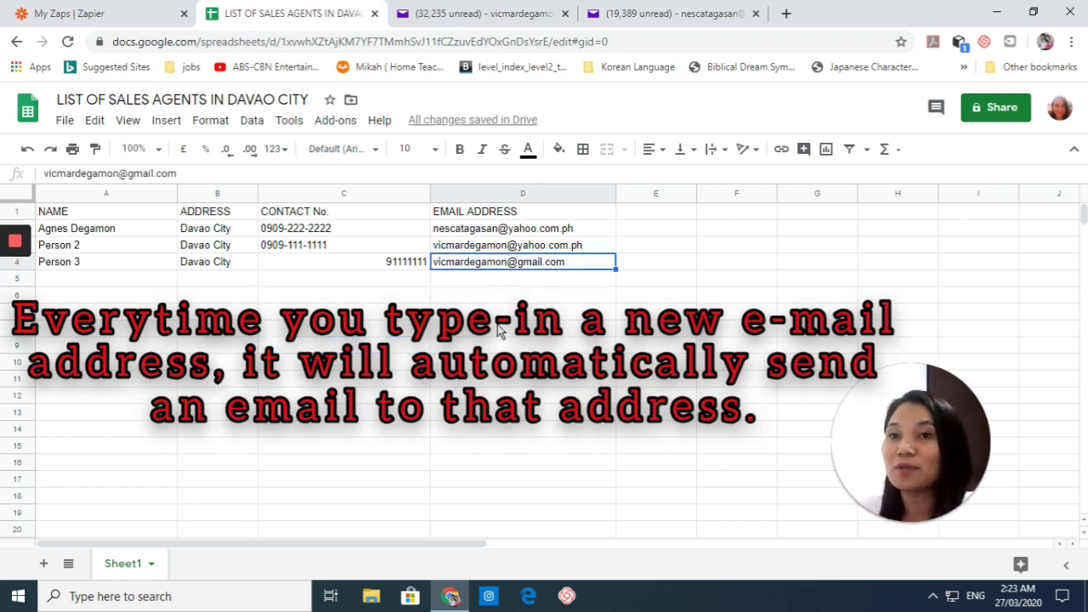
{"action": "left_click", "coordinate": [505, 329]}
{"action": "left_click", "coordinate": [645, 41]}
{"action": "key", "text": "Return"}
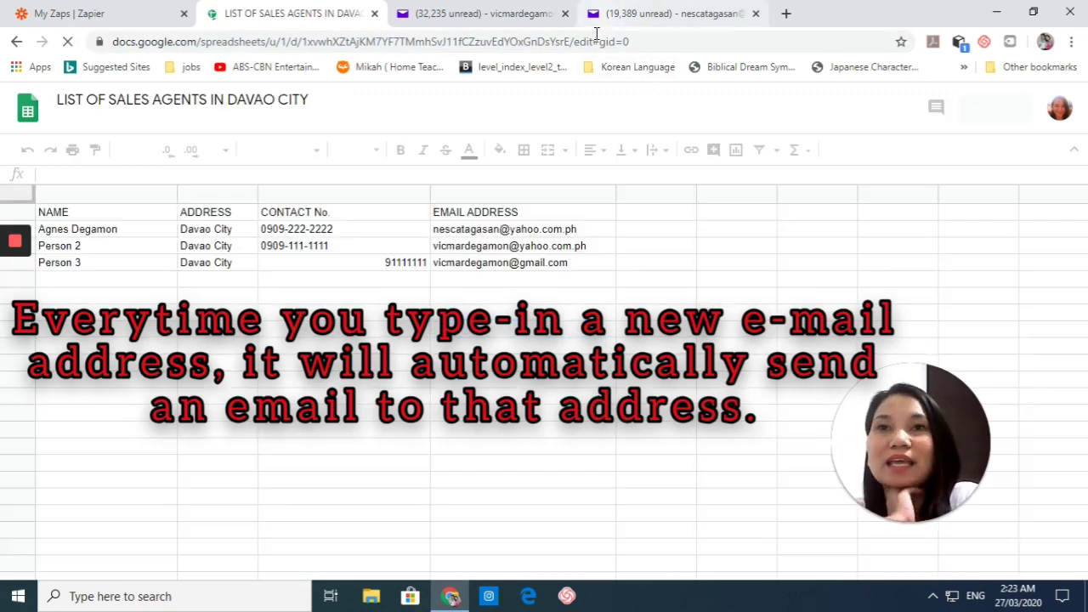
Step: Glance at the Yahoo inbox tab, then open the Gmail inbox from a new tab's Google start page
{"action": "left_click", "coordinate": [722, 13]}
{"action": "left_click", "coordinate": [785, 12]}
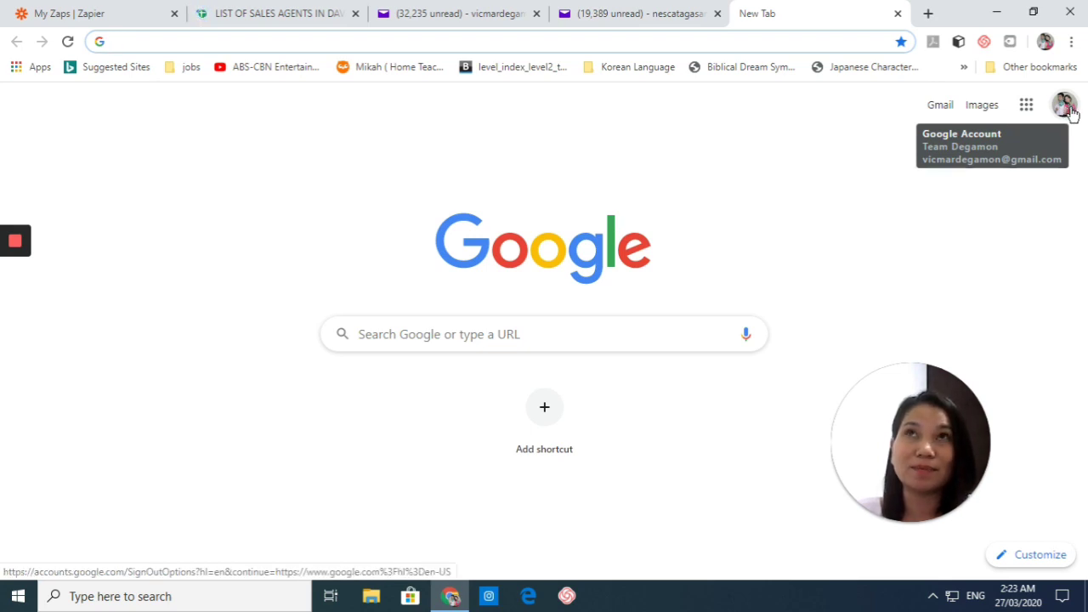
{"action": "left_click", "coordinate": [947, 111]}
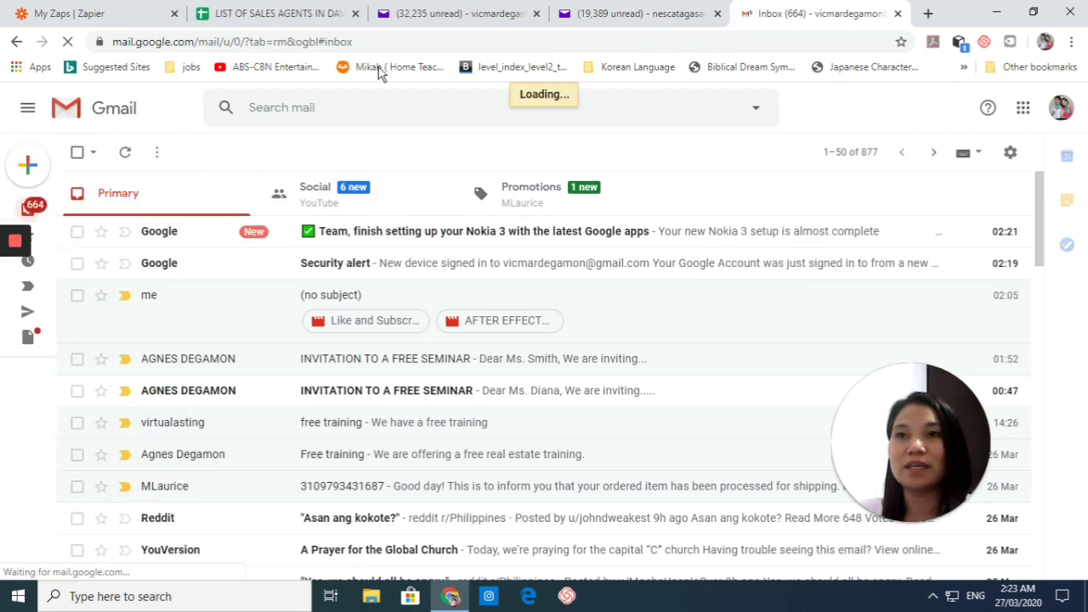
Step: Open the newly arrived INVITATION TO A FREE SEMINAR email, then switch back to the My Zaps | Zapier tab
{"action": "left_click", "coordinate": [406, 43]}
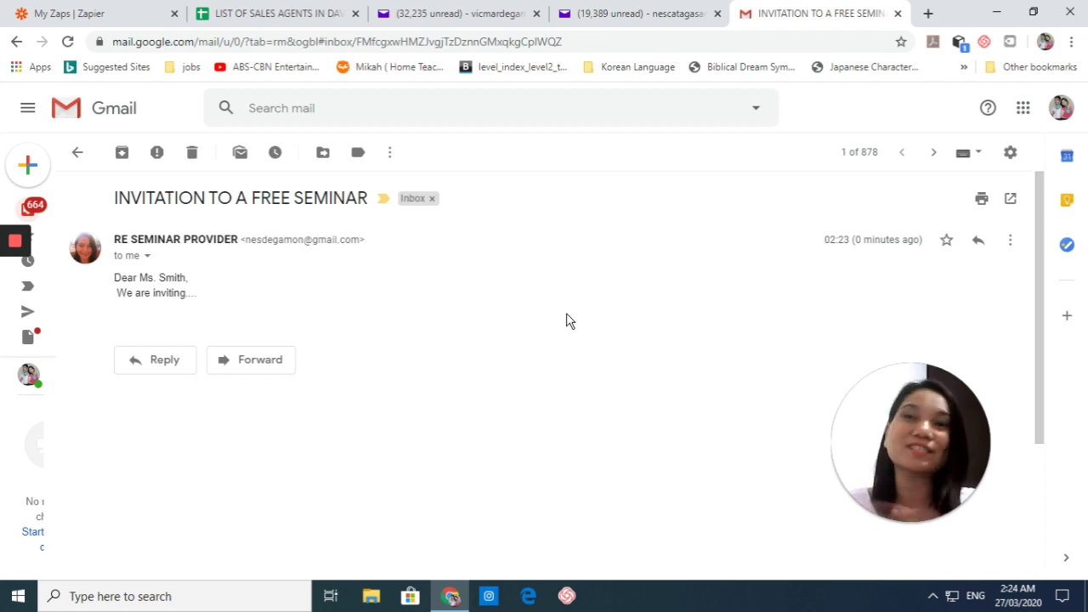
{"action": "left_click", "coordinate": [114, 10]}
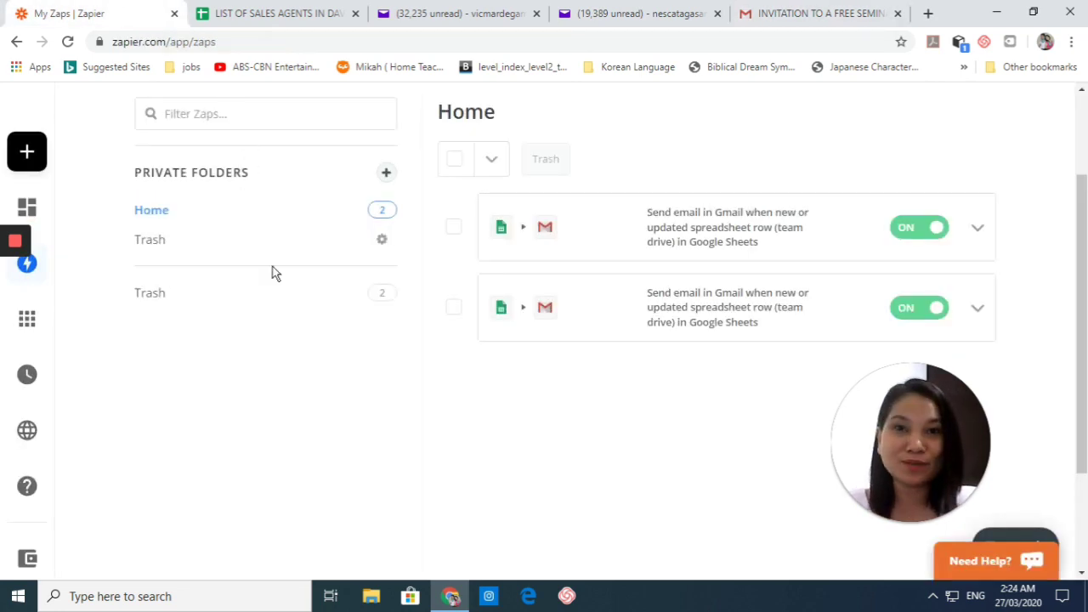